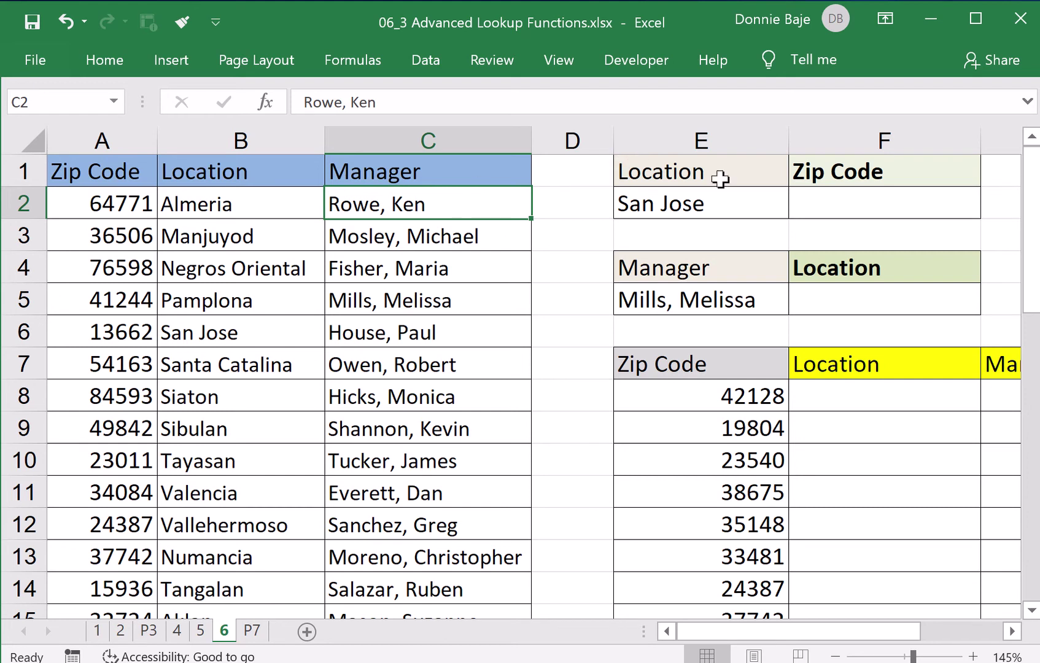
Step: Start a VLOOKUP in F2 with San Jose from E2 and columns A:B as the table
left_click(824, 204)
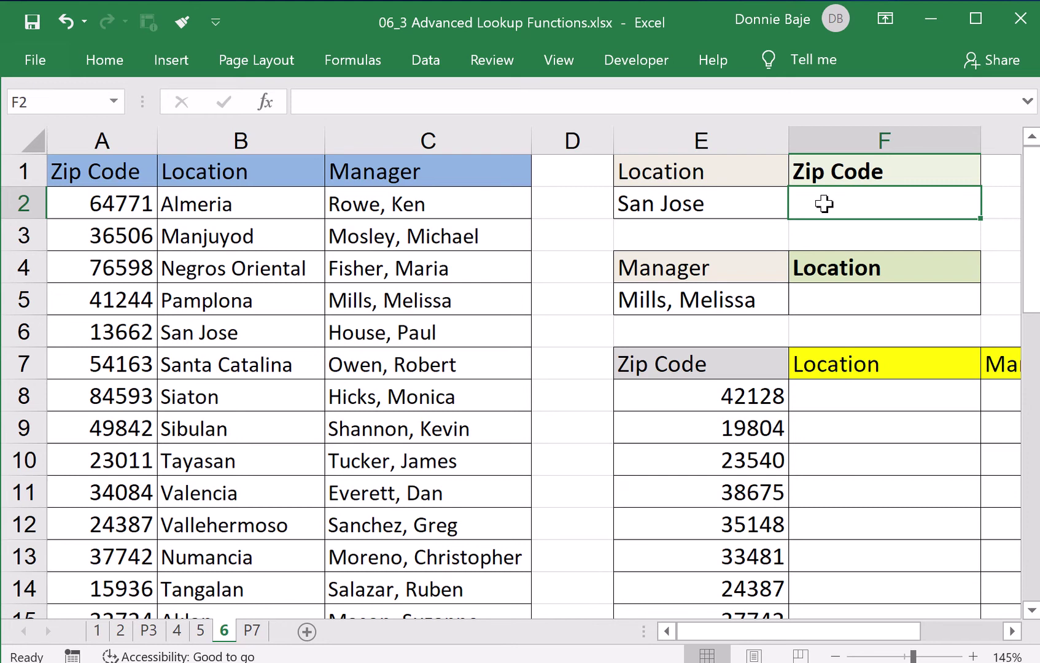
type("=VL")
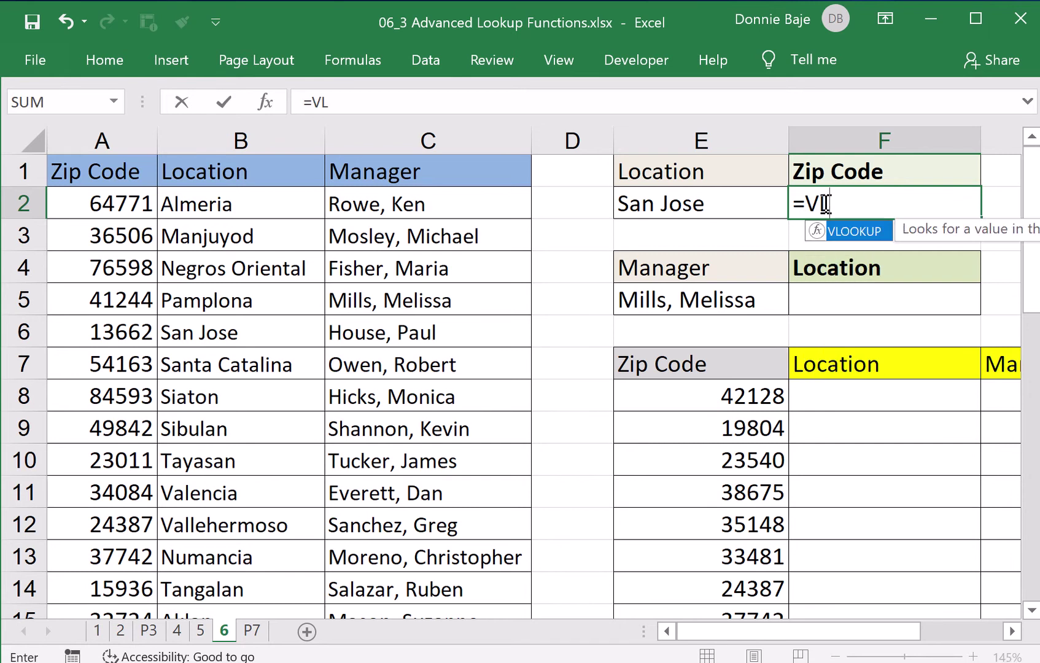
key("Tab")
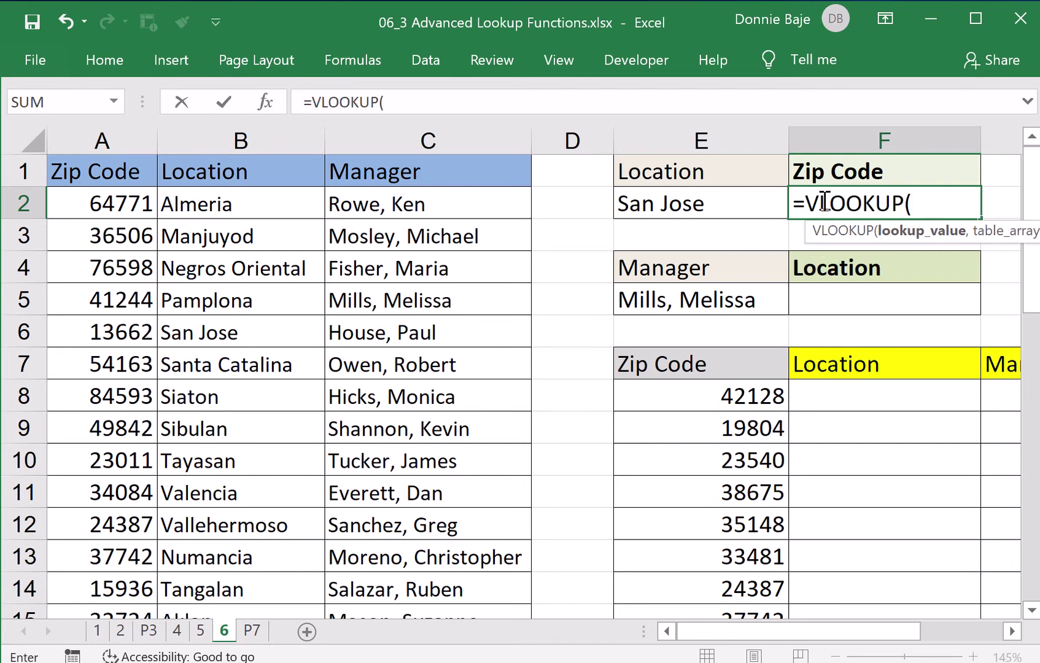
left_click(715, 200)
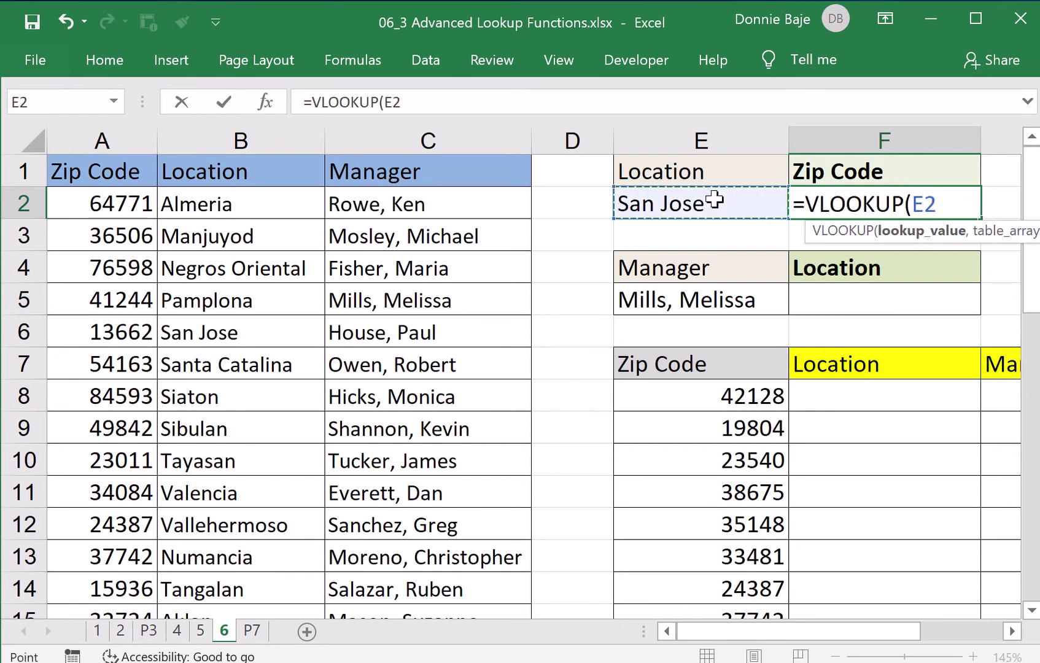
type(",")
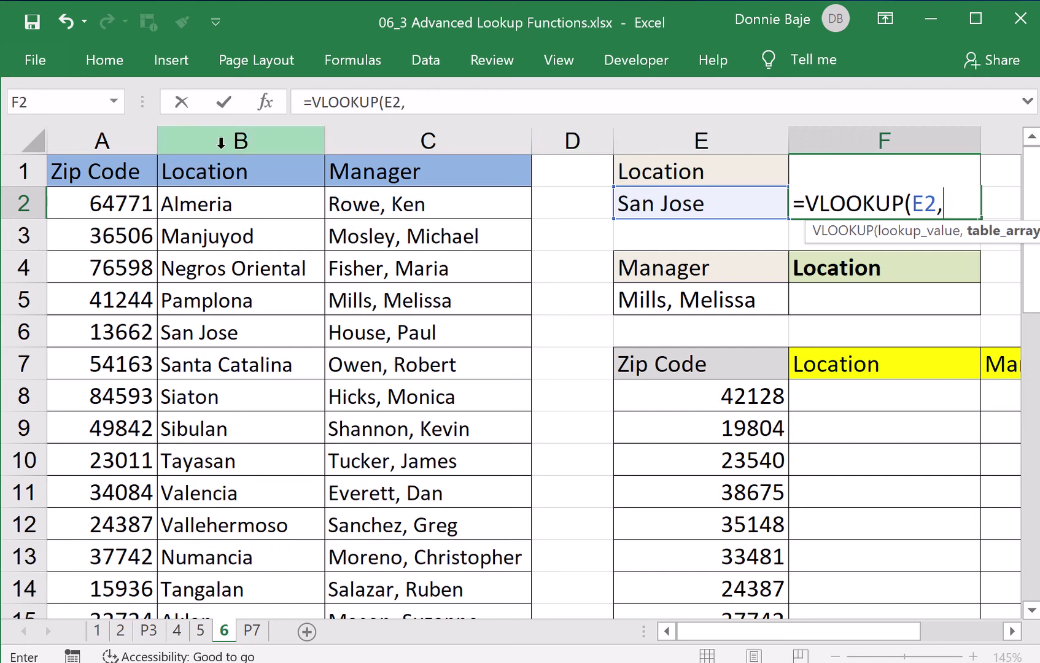
left_click_drag(221, 143, 323, 142)
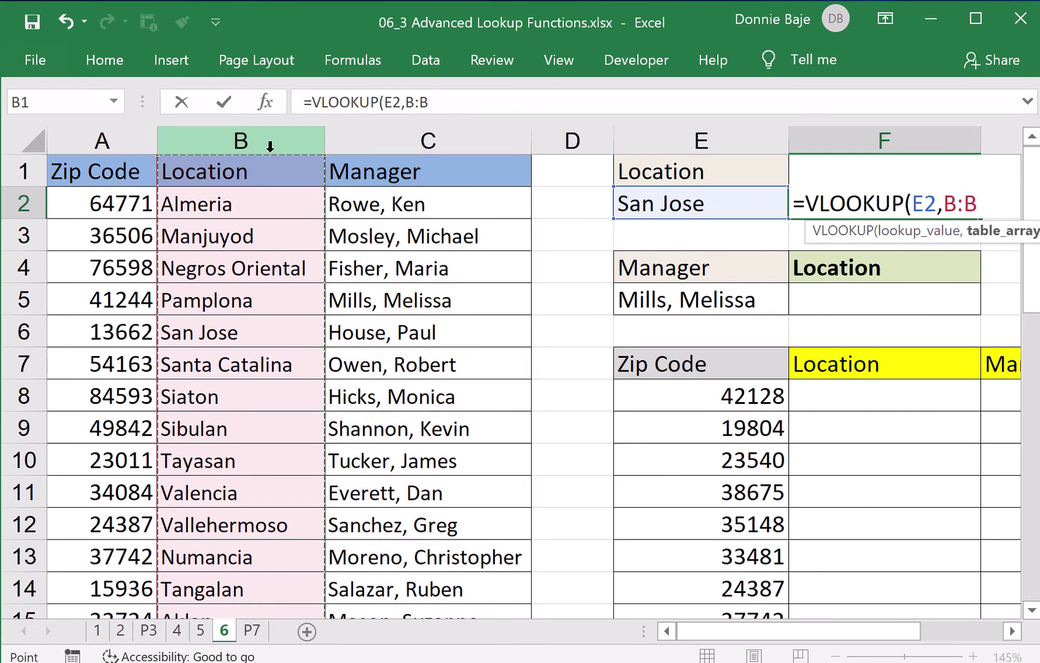
left_click_drag(270, 147, 161, 134)
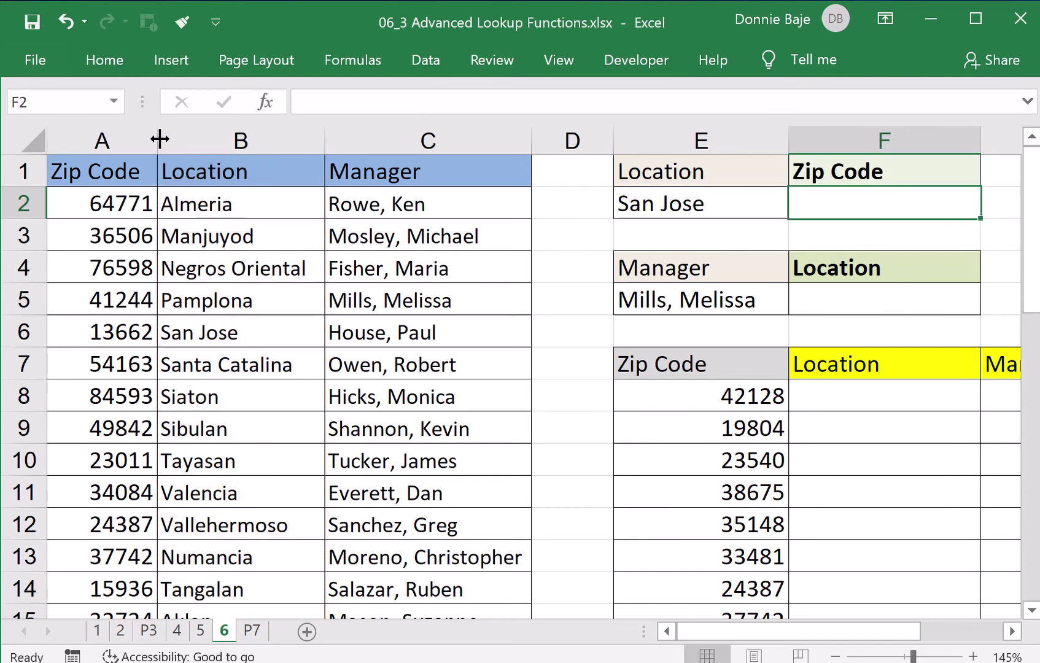
Step: Replace it with =INDEX(A:A,6) in F2, returning zip code 13662
type("=")
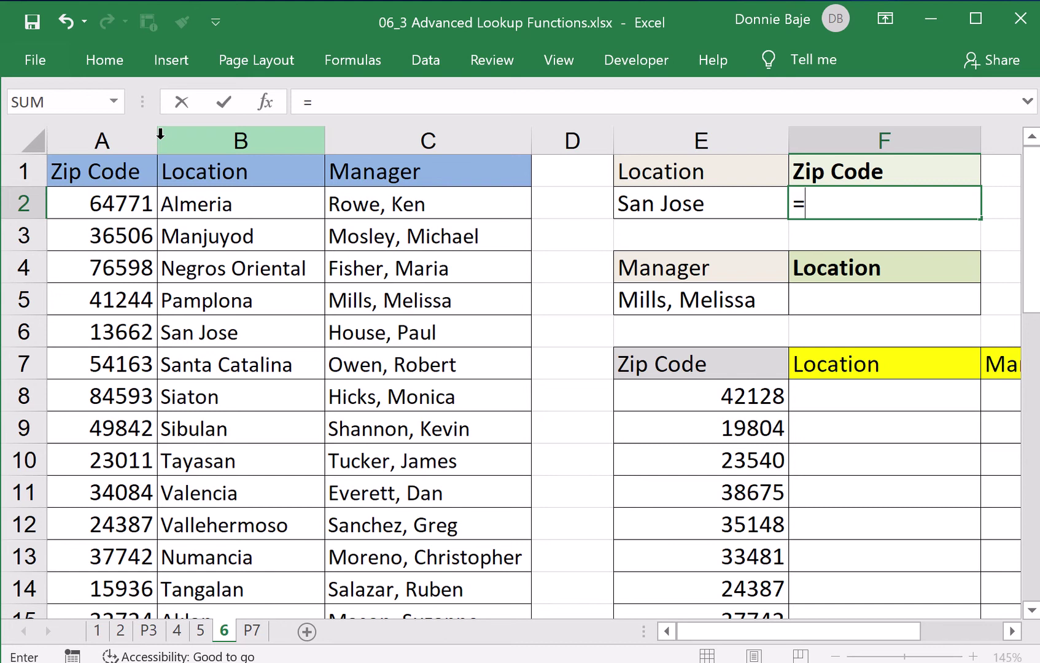
type("INDEX(")
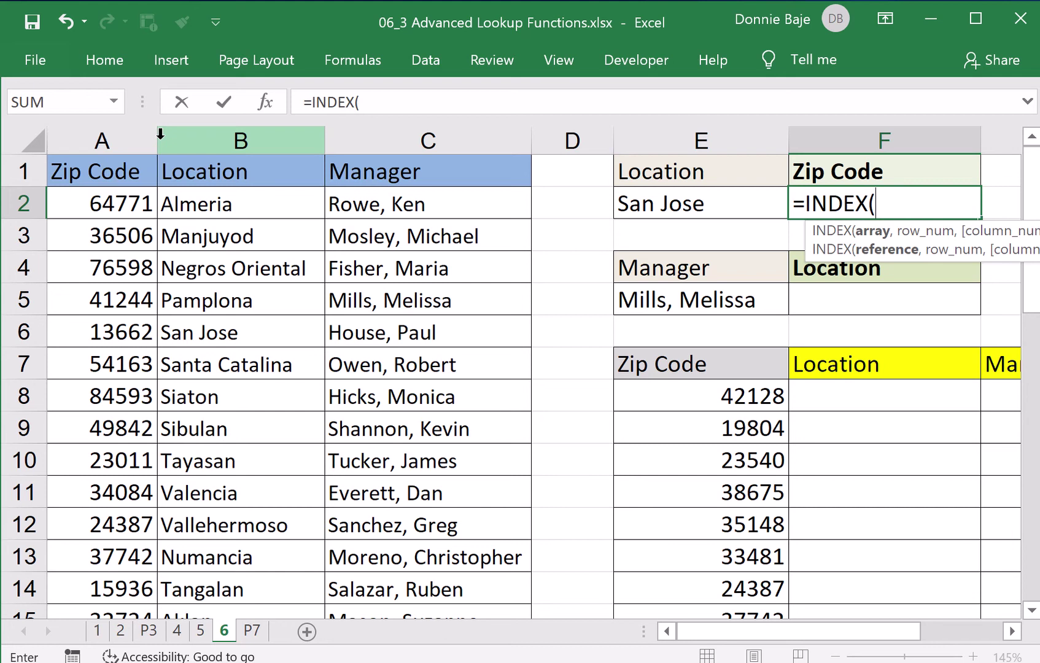
left_click(102, 132)
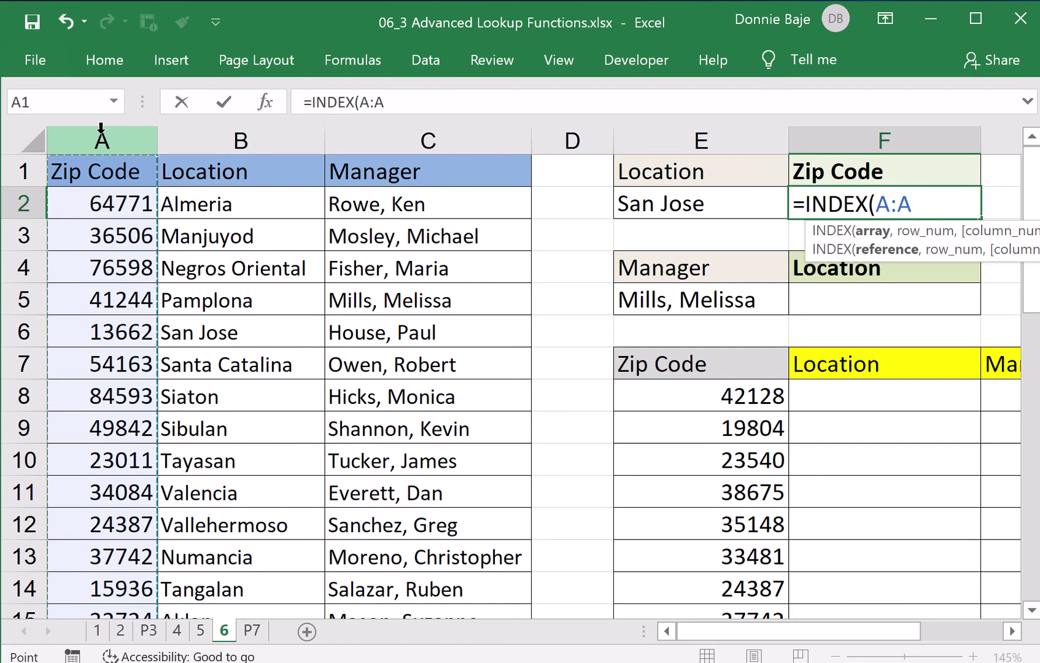
type(",")
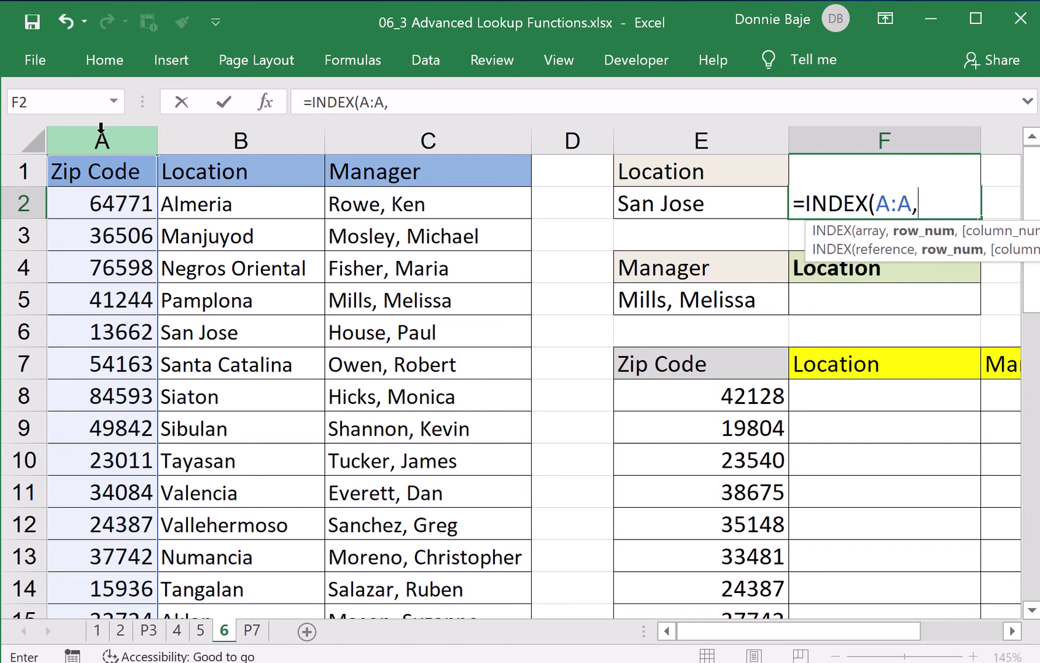
type("6")
type(")")
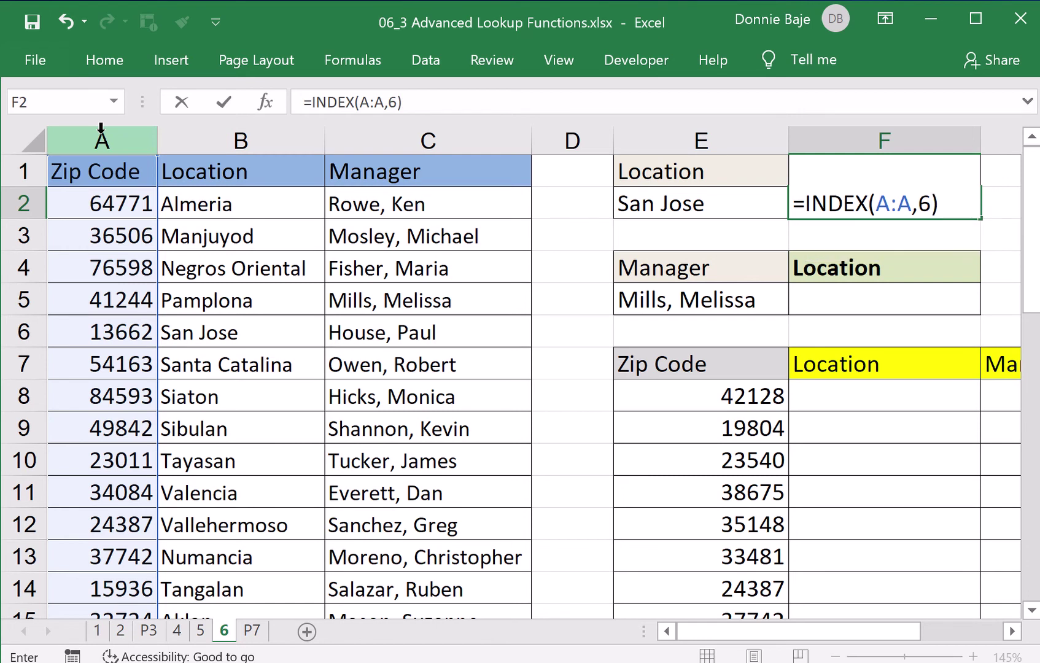
key("Return")
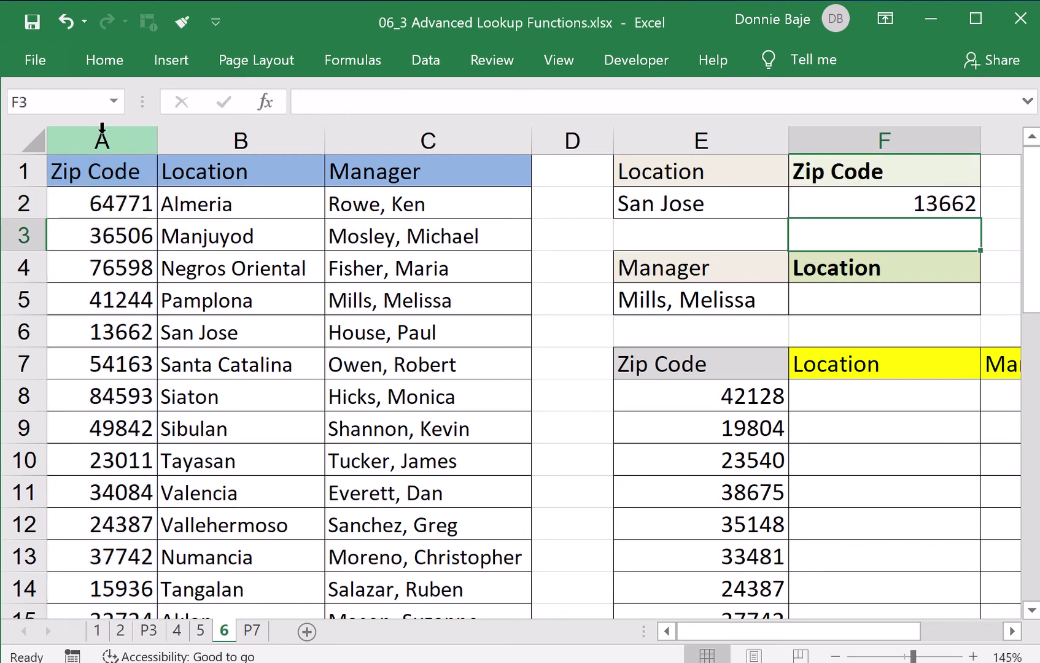
Step: Keep F2's formula and switch E2's location to Vallehermoso from its list
double_click(876, 204)
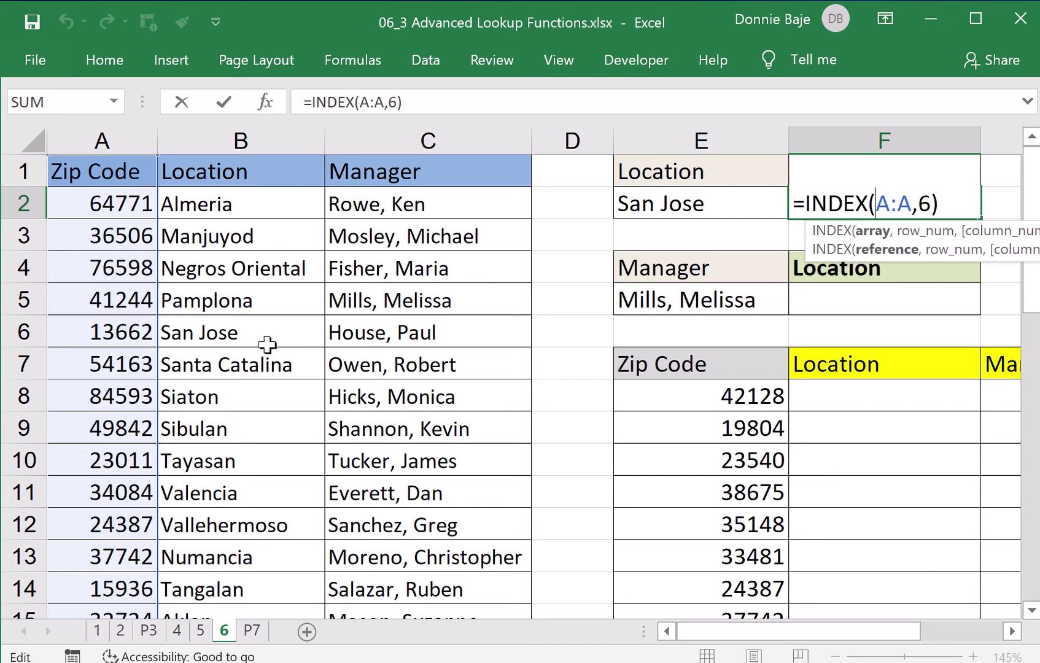
key("ctrl+Return")
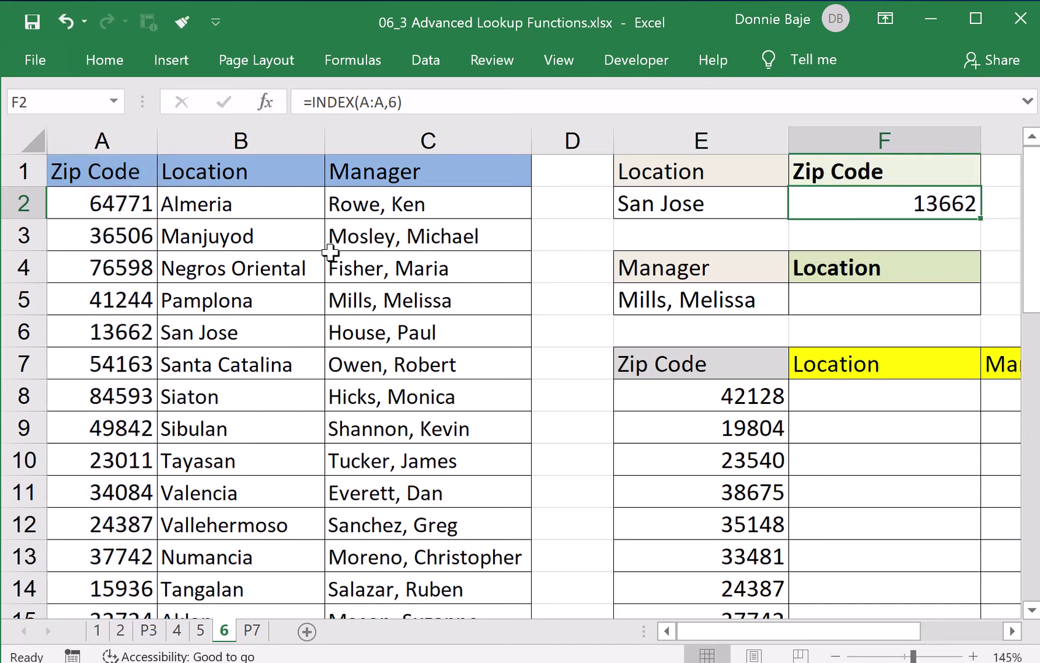
left_click_drag(140, 336, 239, 333)
left_click(695, 179)
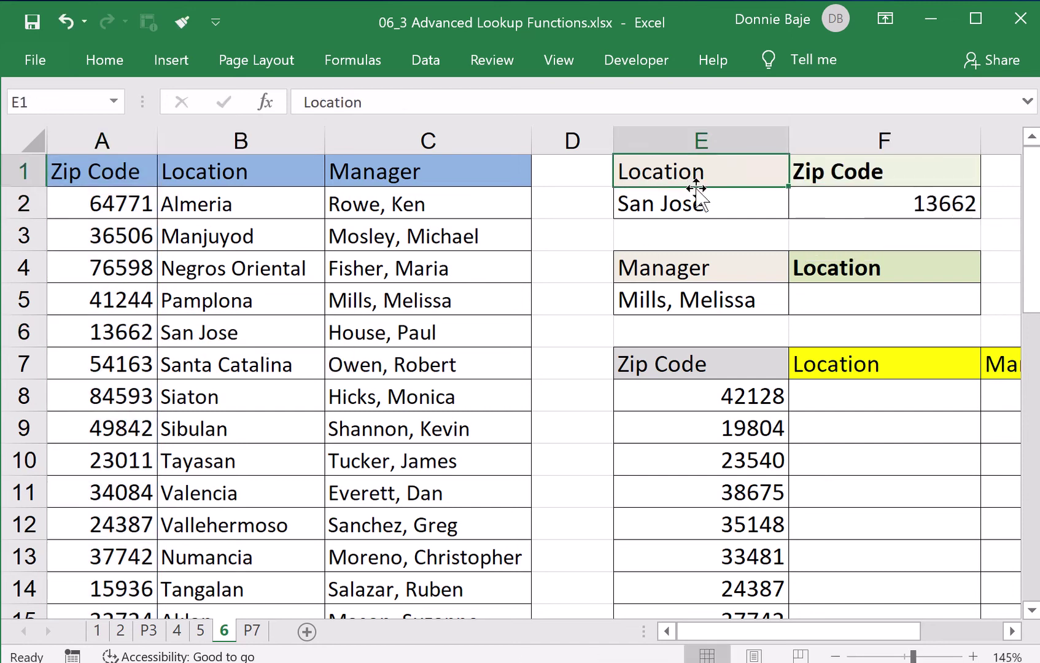
left_click(691, 205)
left_click(798, 207)
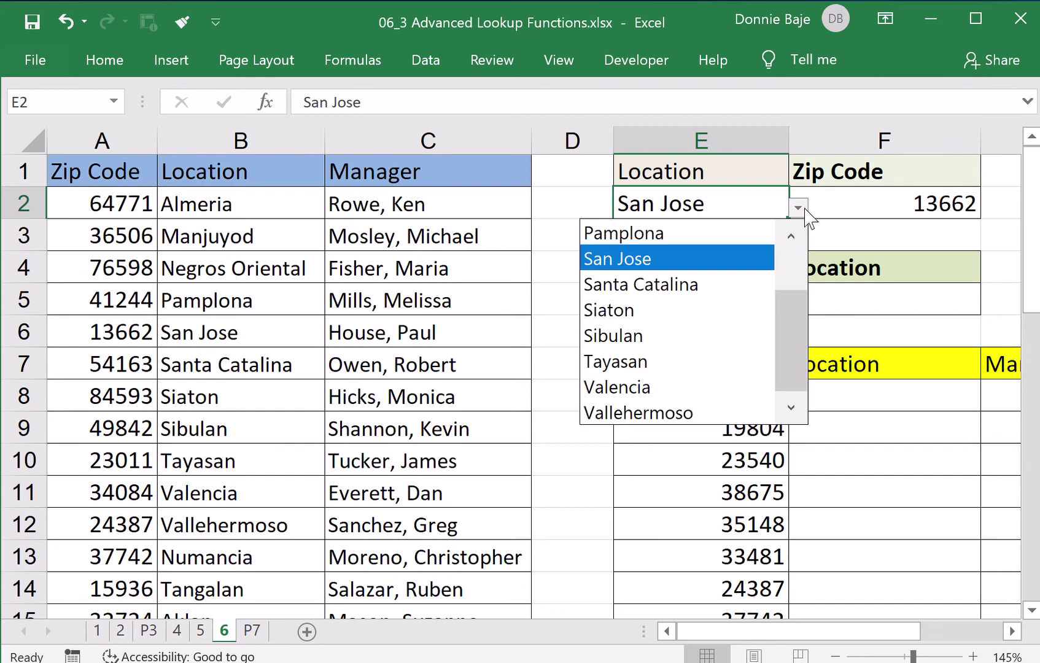
left_click_drag(795, 337, 813, 267)
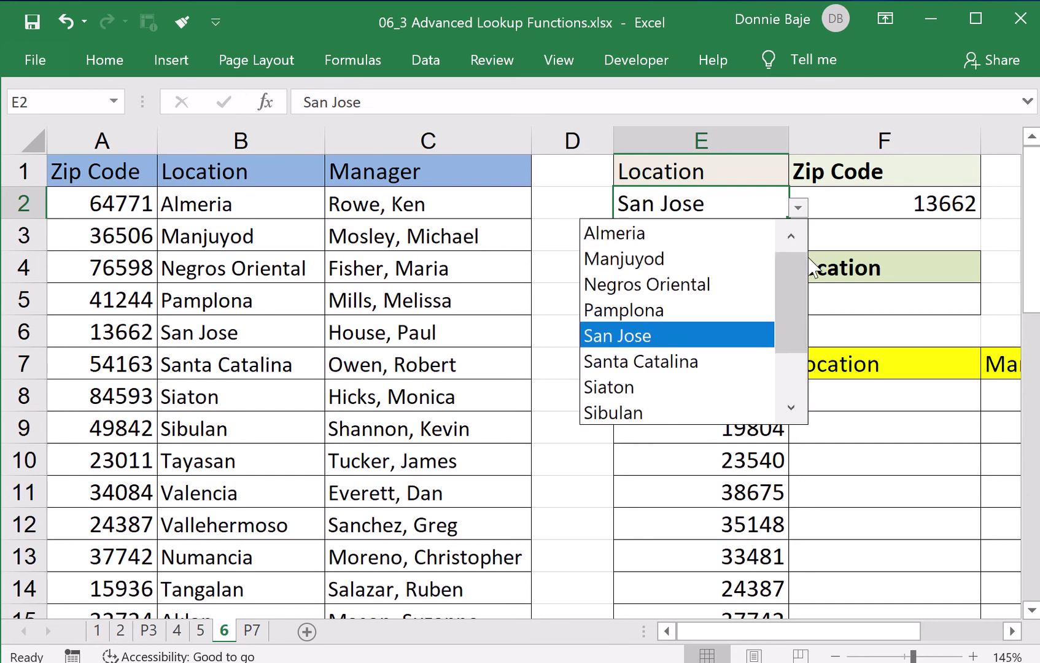
scroll(801, 285, "down", 1)
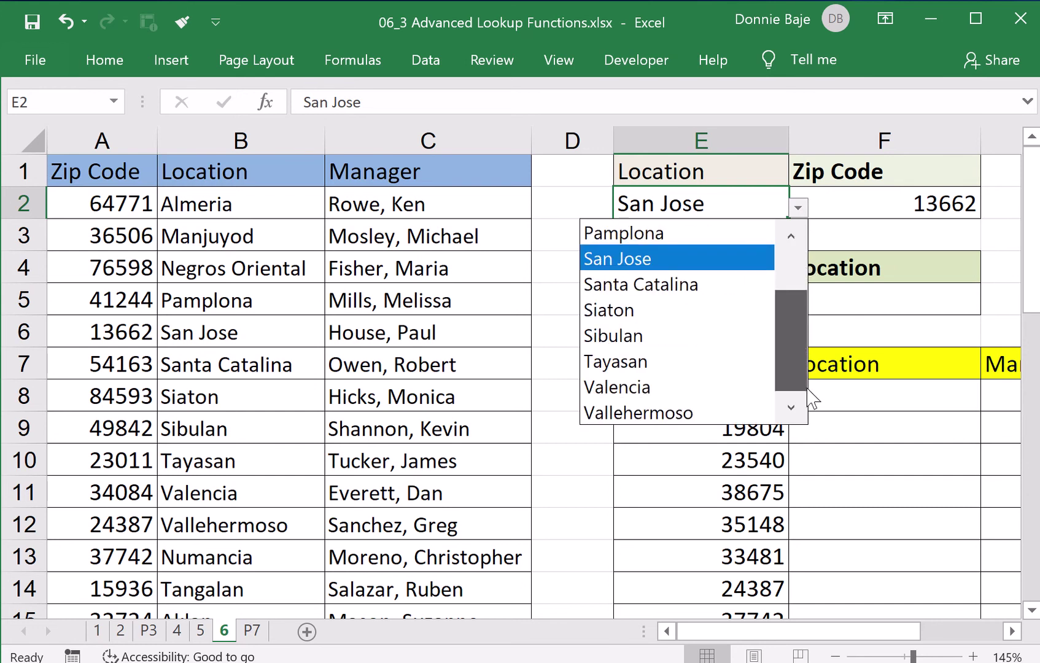
left_click(716, 422)
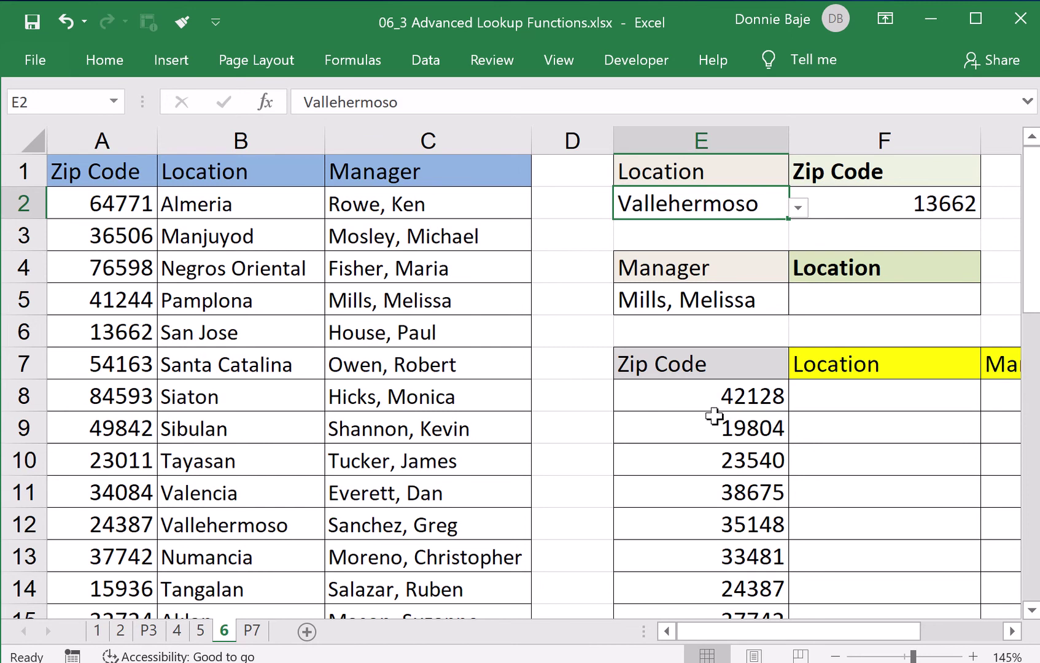
Step: Review F2's formula unchanged, then try Sibulan and San Jose as E2's location
left_click(841, 199)
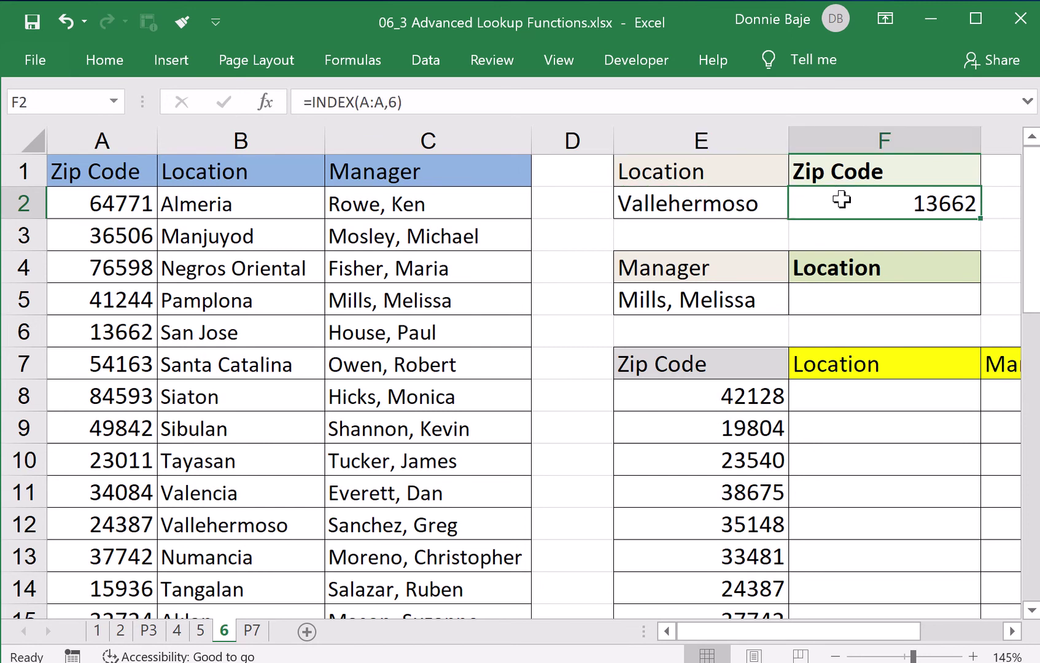
double_click(842, 199)
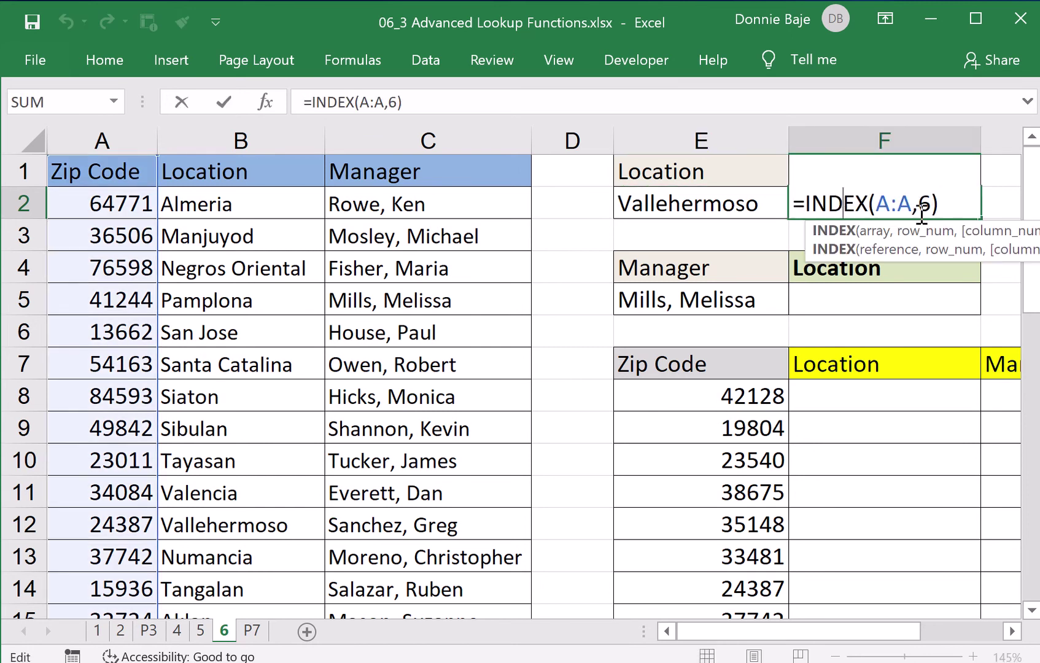
double_click(924, 202)
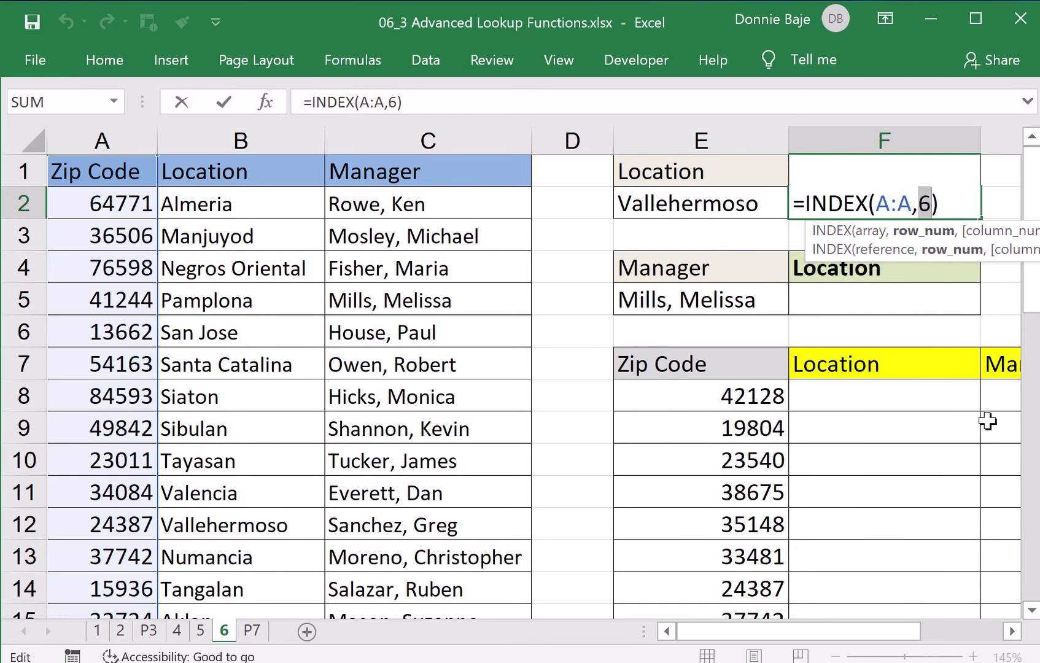
key("Return")
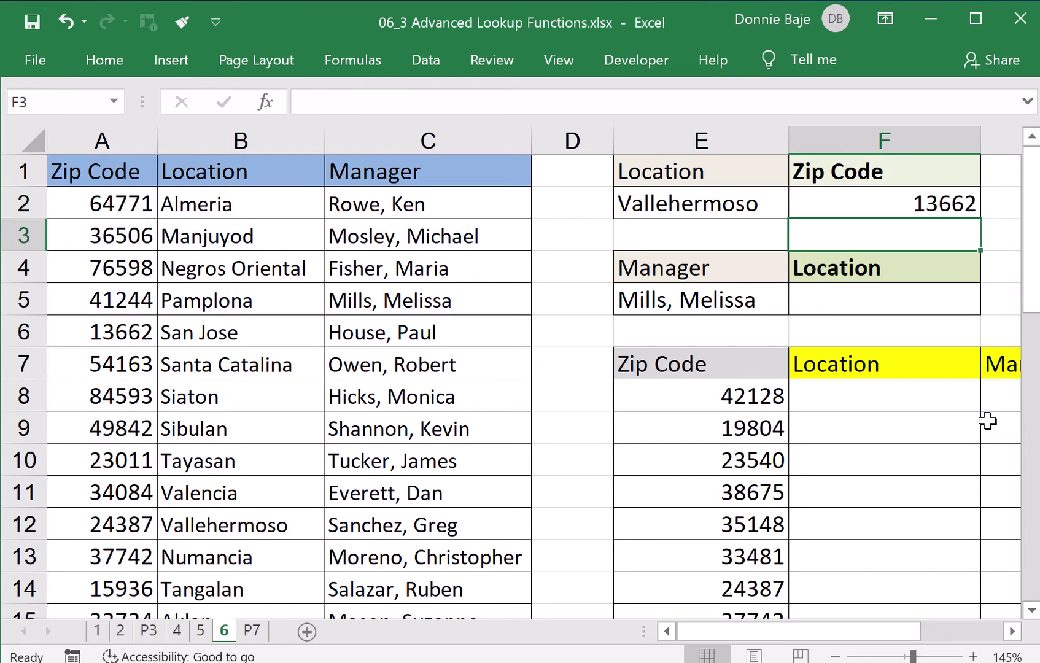
left_click(740, 202)
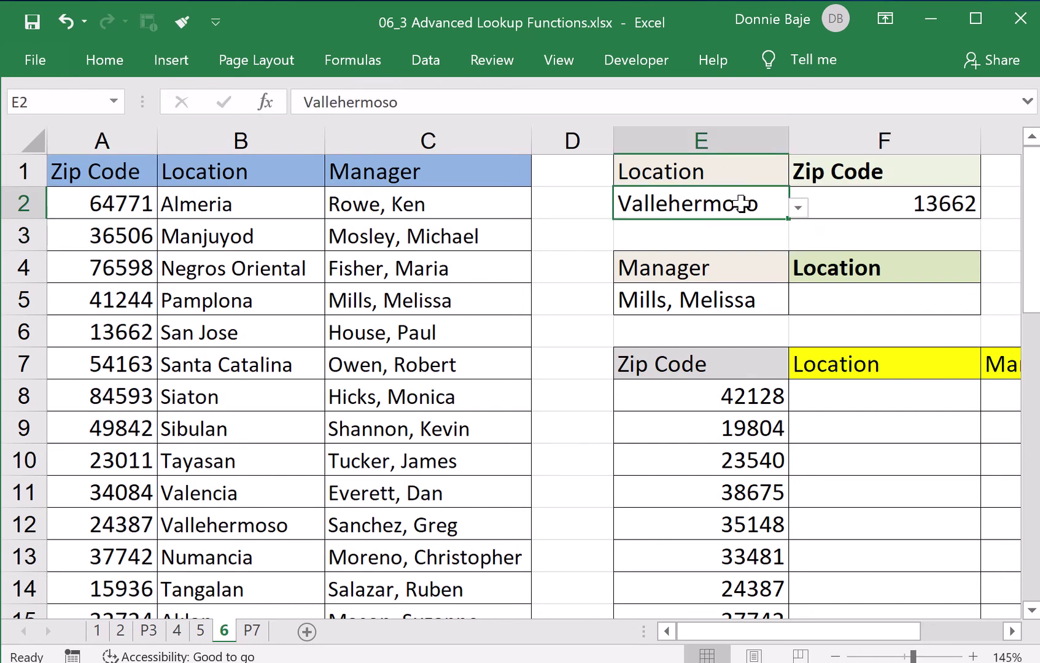
left_click(797, 208)
left_click(734, 337)
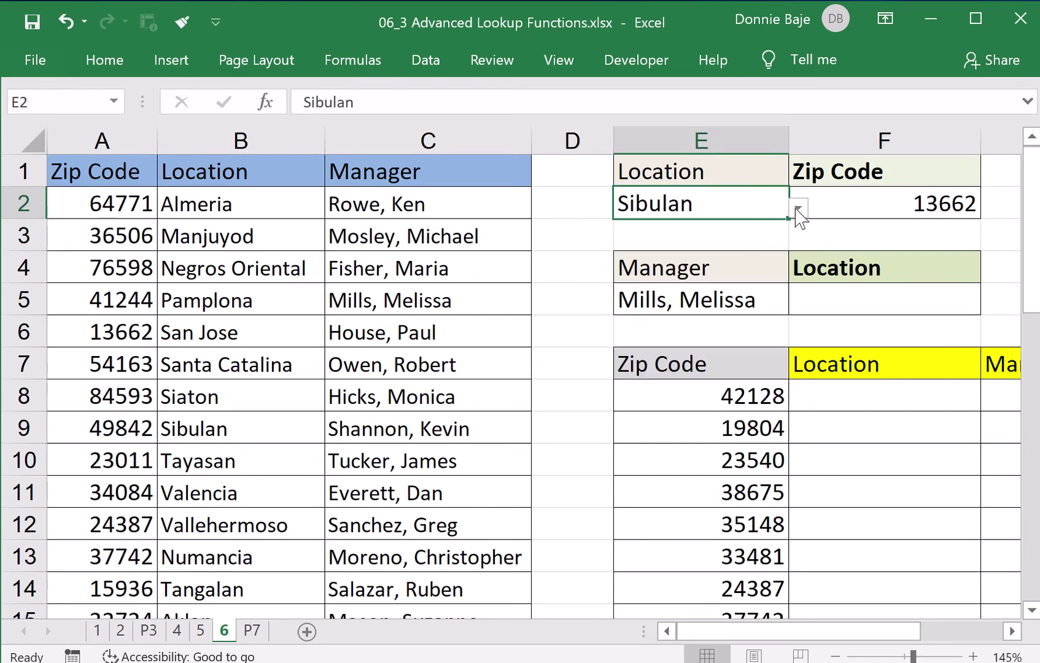
left_click(798, 208)
scroll(791, 267, "up", 1)
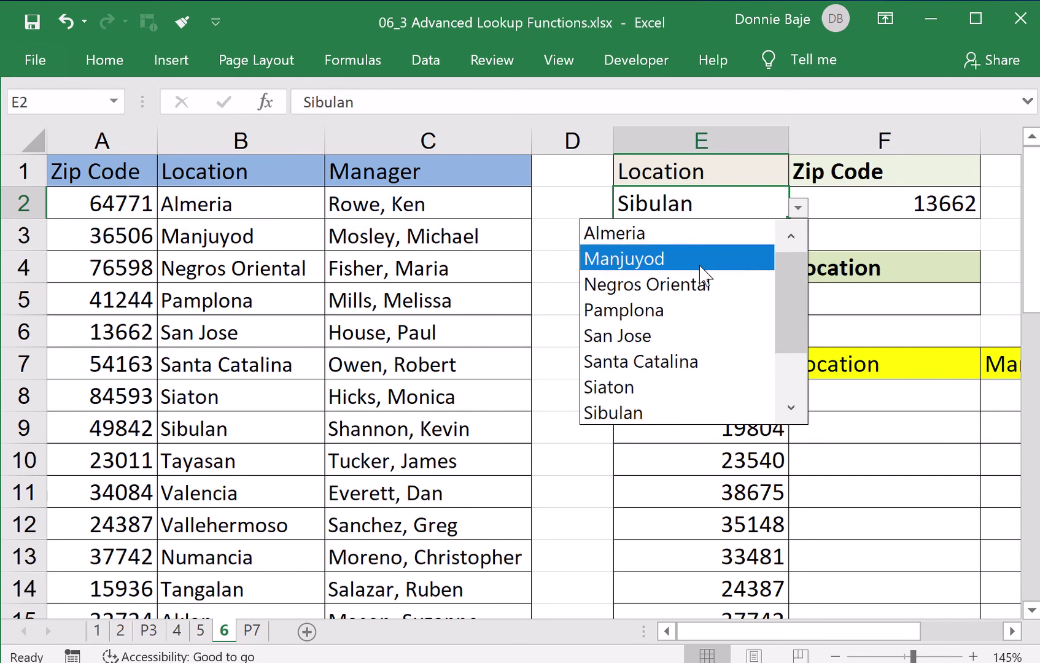
left_click(671, 336)
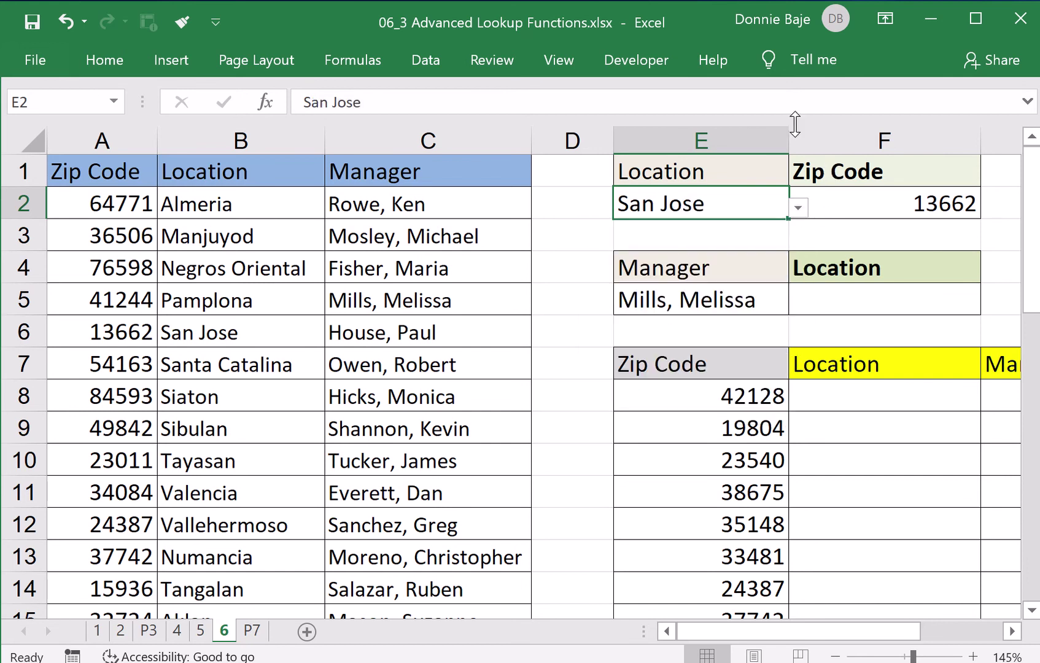
Step: Narrow column E and set E2 back to Vallehermoso, leaving F2 selected
left_click_drag(789, 130, 770, 121)
left_click(812, 213)
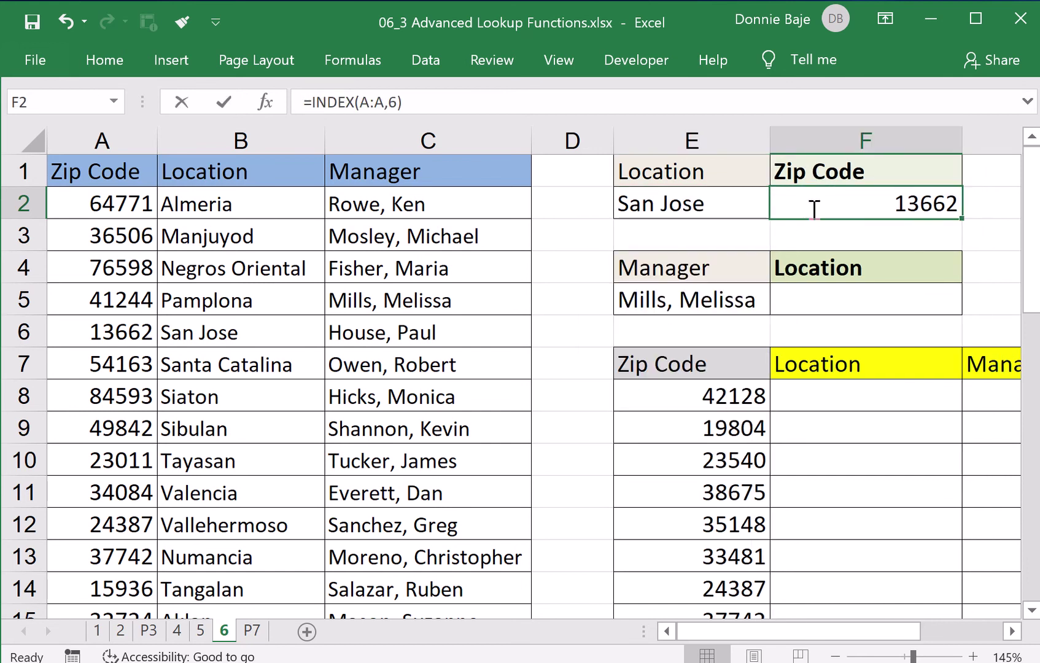
double_click(813, 212)
key("Escape")
left_click(748, 202)
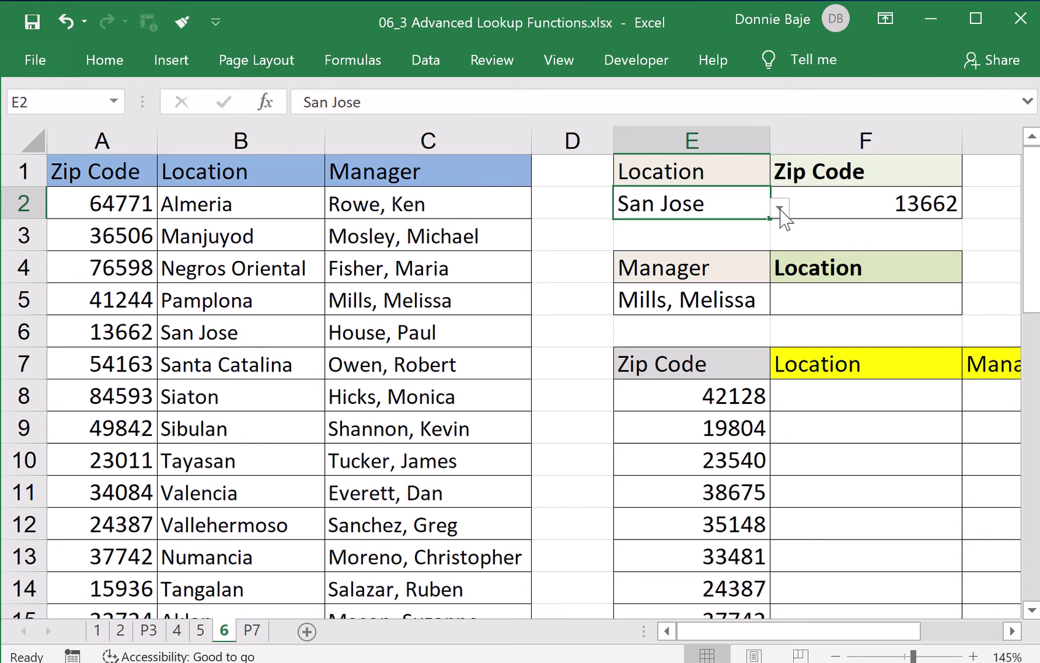
left_click(779, 208)
left_click(688, 421)
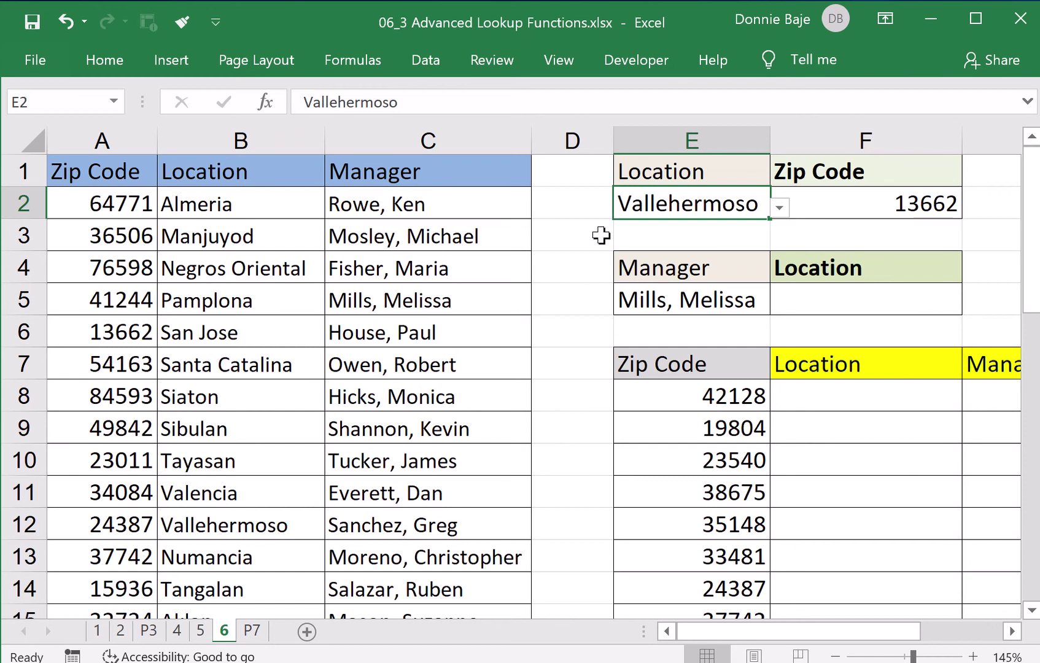
left_click(836, 209)
Step: Replace the fixed 6 in F2 with MATCH(E2,B:B,0) so it returns 24387
double_click(836, 209)
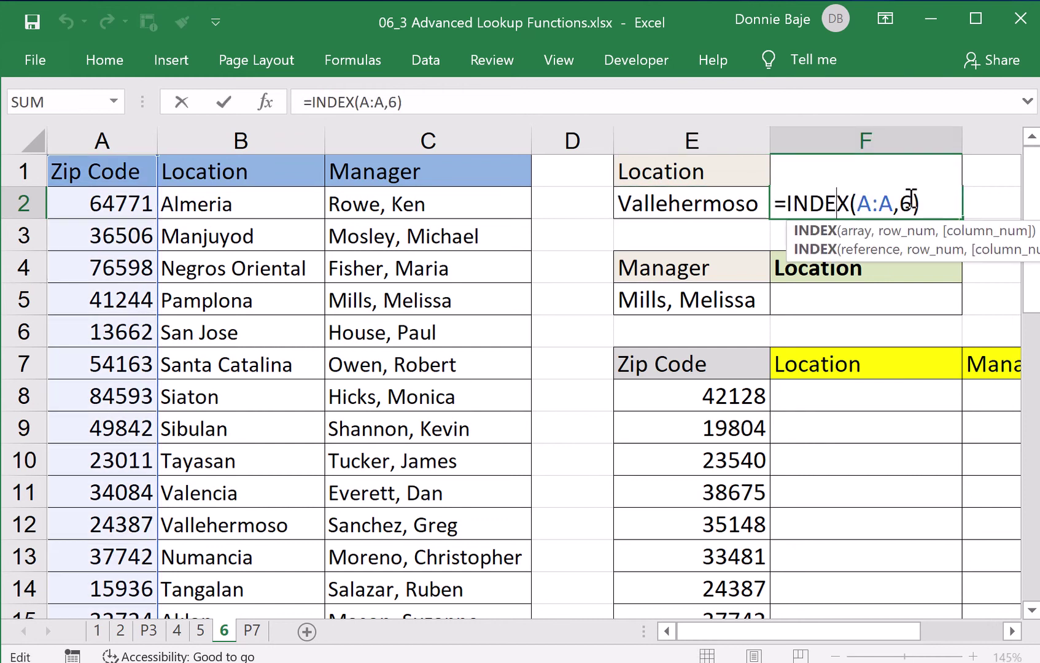
double_click(906, 204)
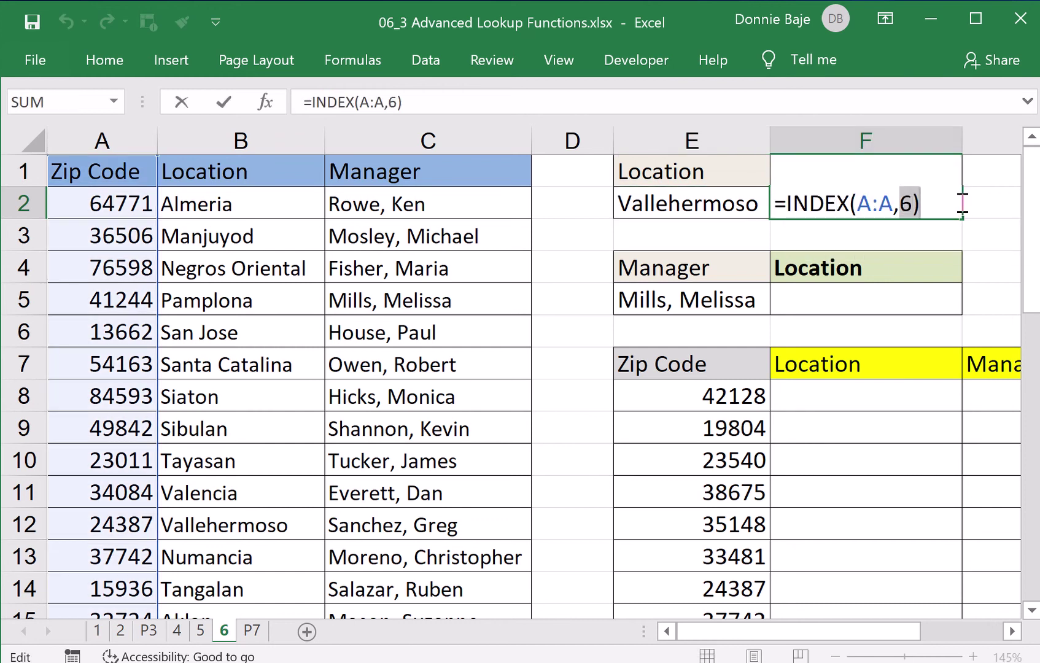
key("BackSpace")
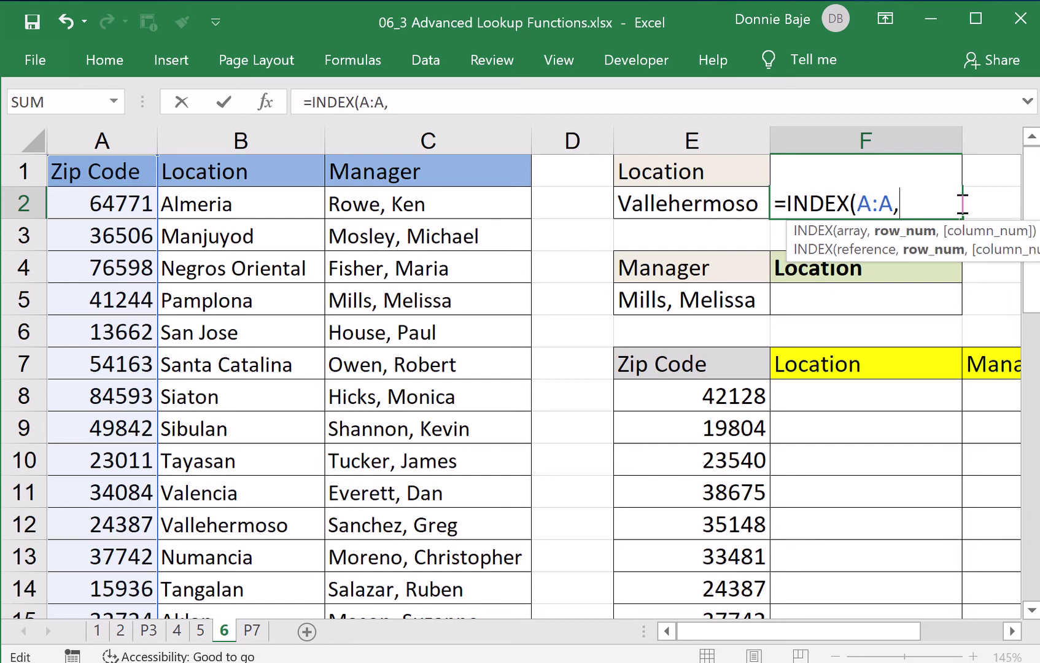
type("MATCH(")
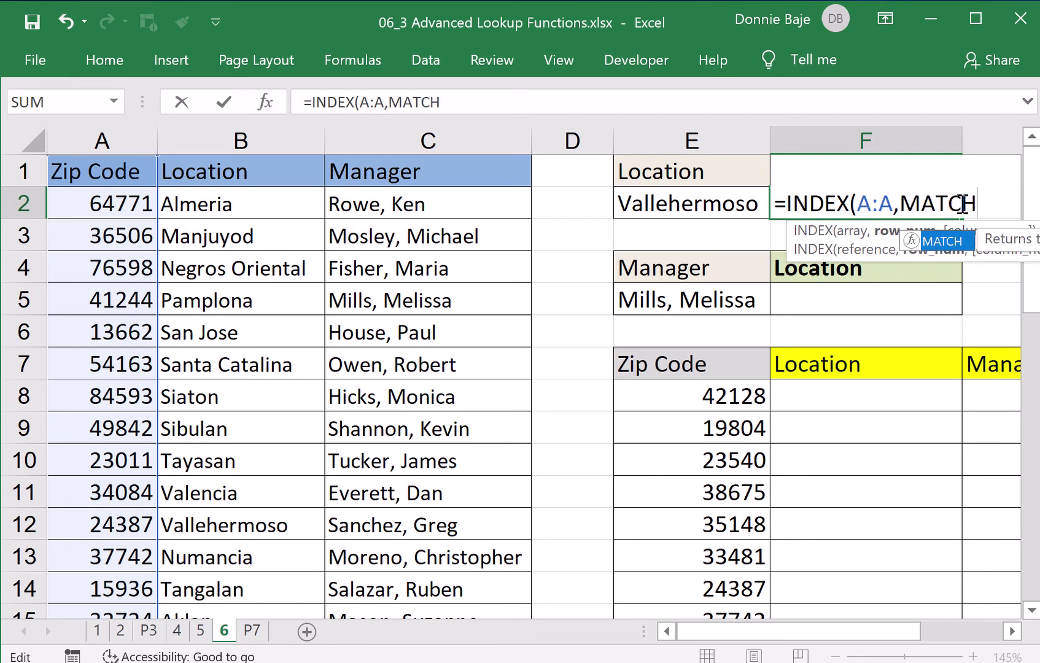
left_click(745, 206)
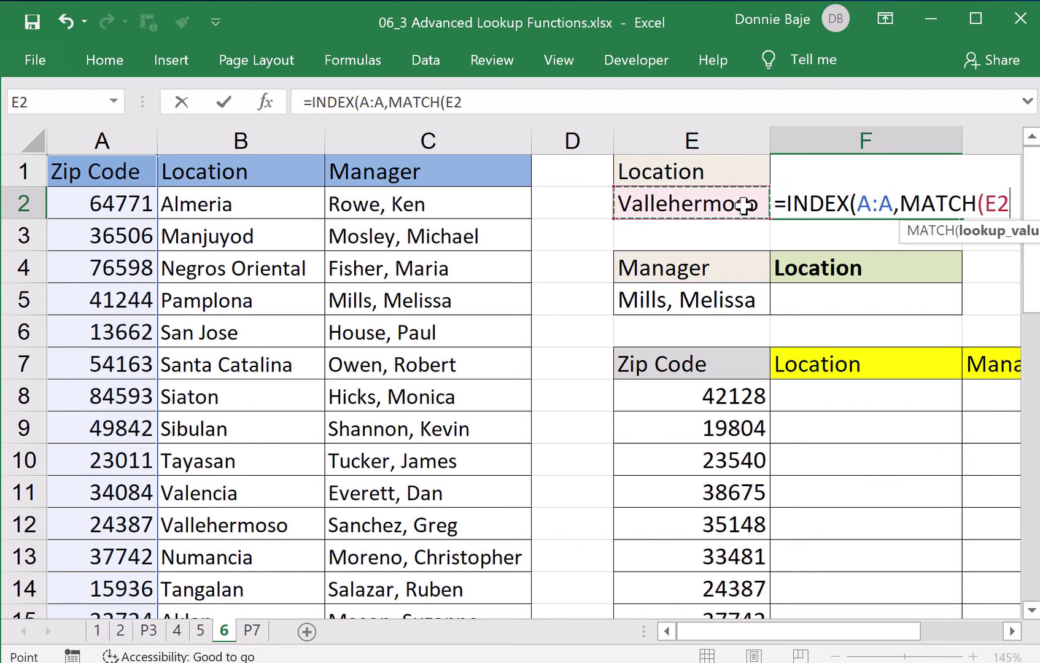
type(",")
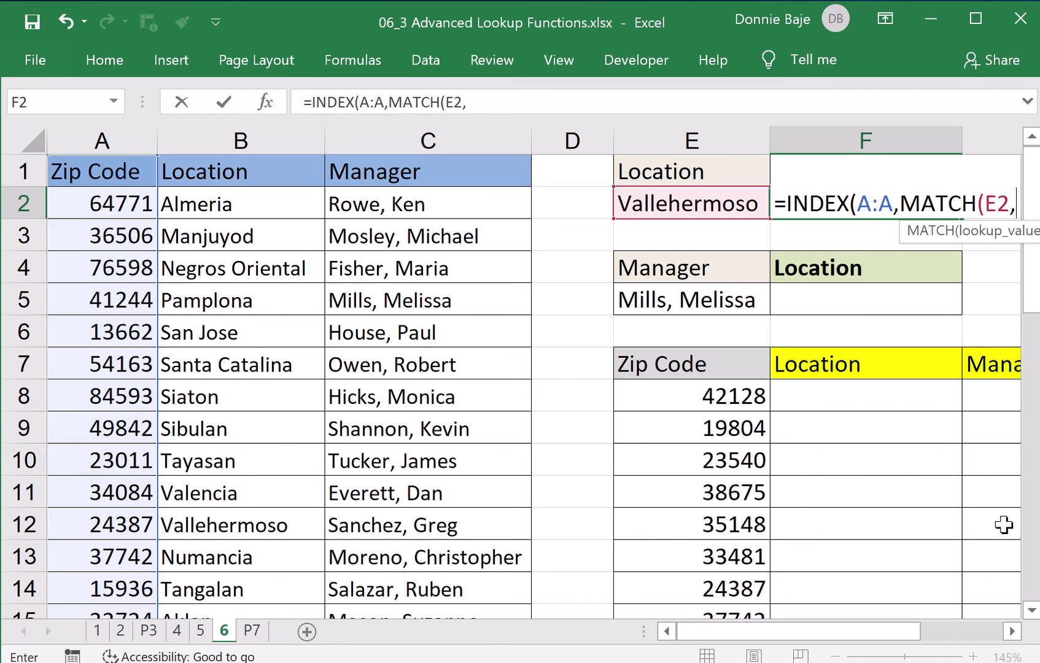
left_click(248, 151)
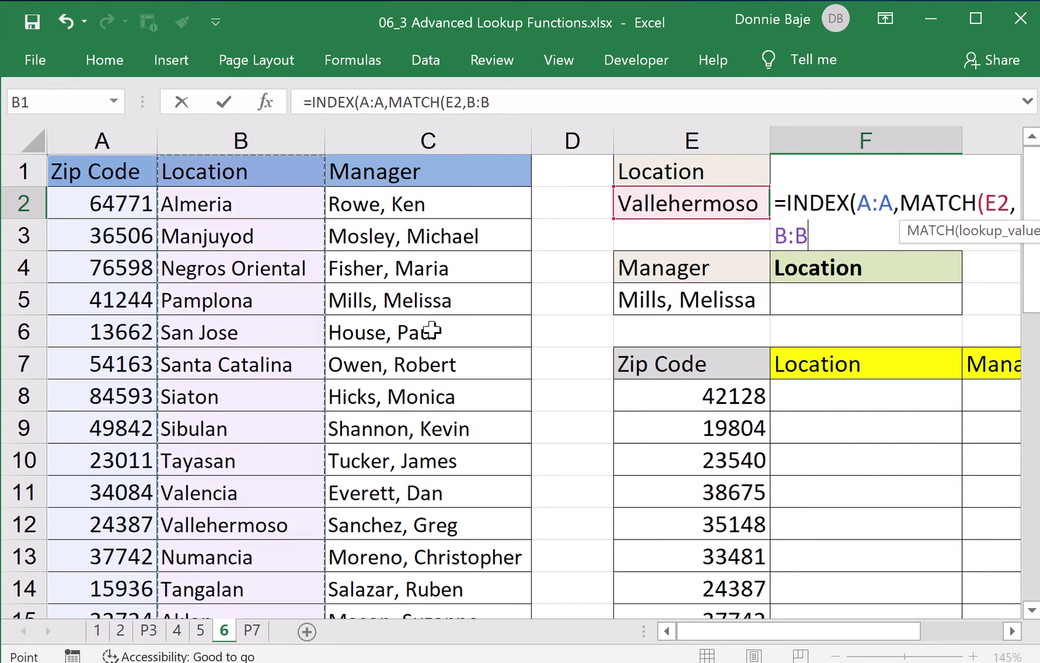
type(",")
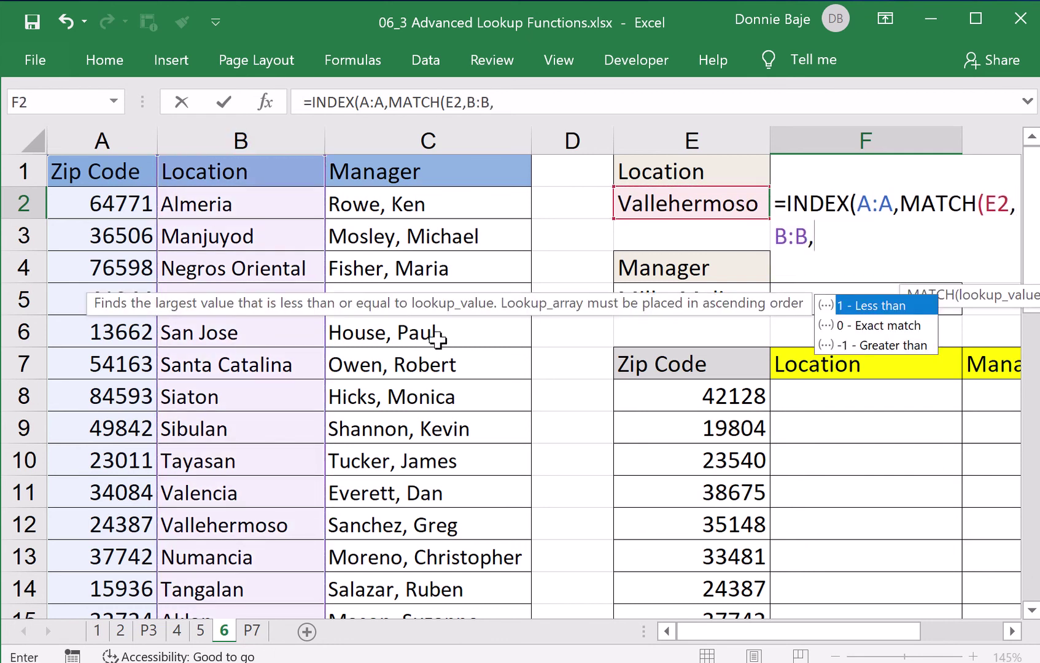
type("0)")
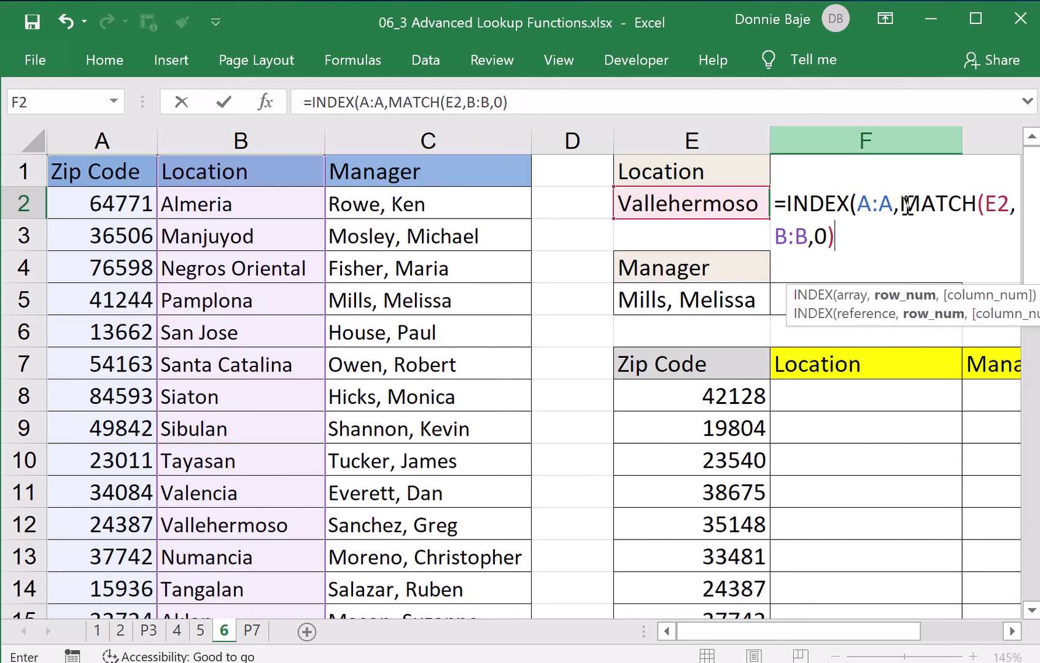
left_click_drag(900, 204, 892, 249)
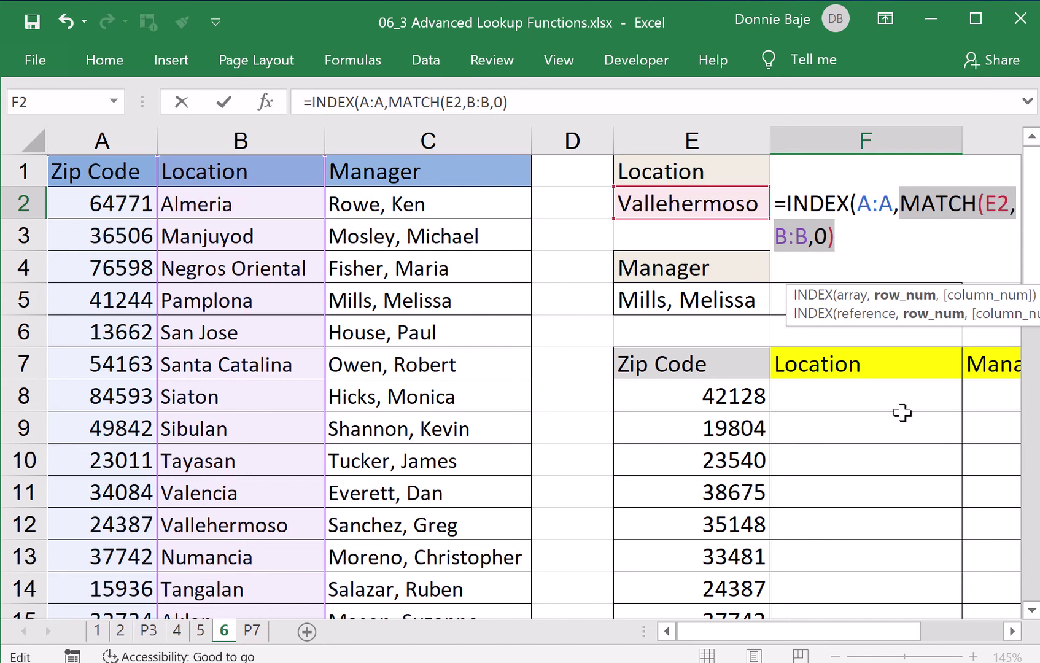
left_click(881, 229)
type(")")
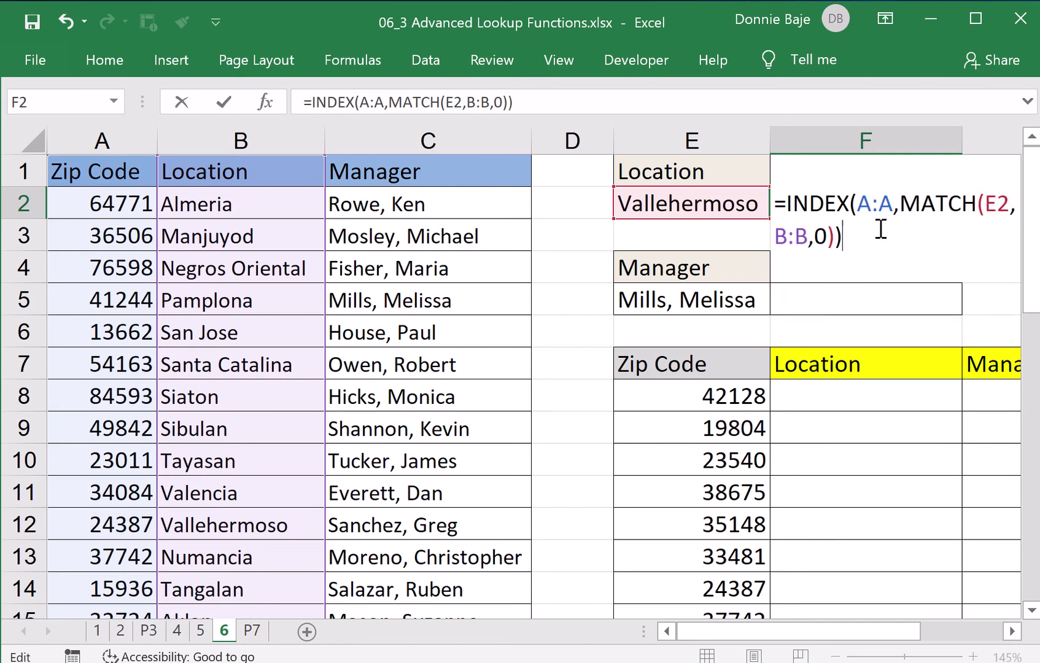
key("Return")
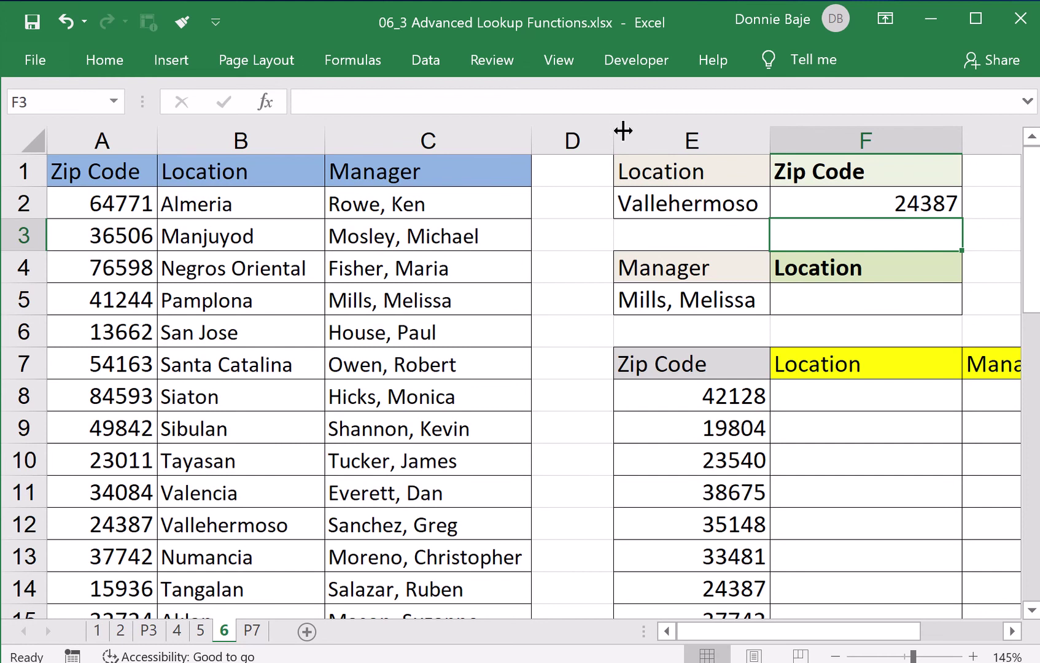
Step: Narrow column D and briefly swap F2's MATCH for 12, then restore it
left_click_drag(623, 130, 565, 126)
left_click(766, 208)
double_click(764, 205)
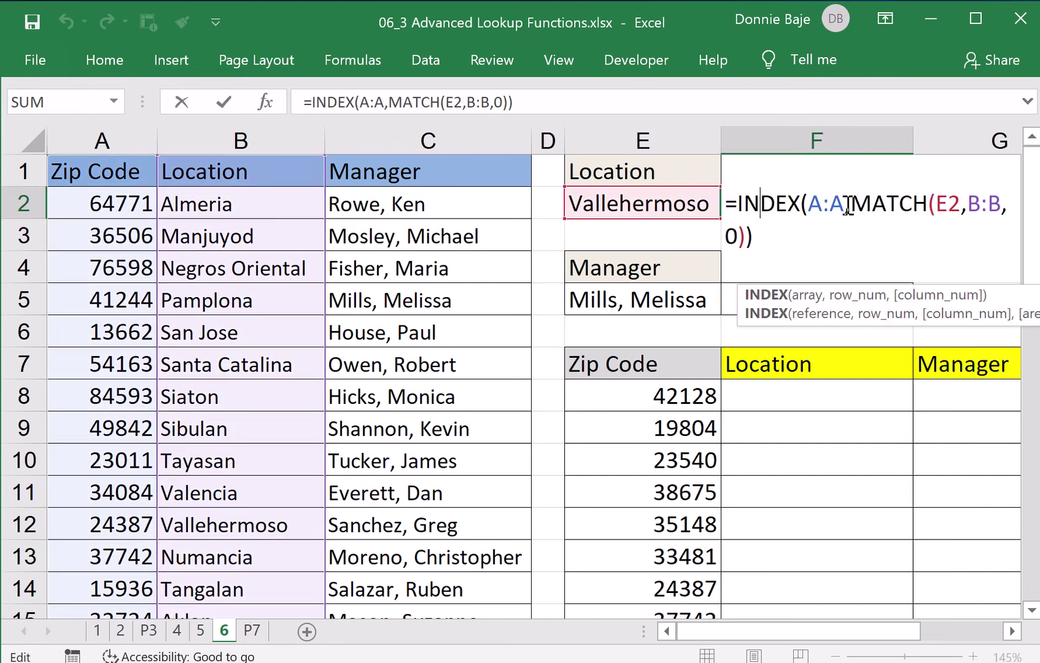
left_click_drag(851, 205, 857, 234)
key("ctrl+c")
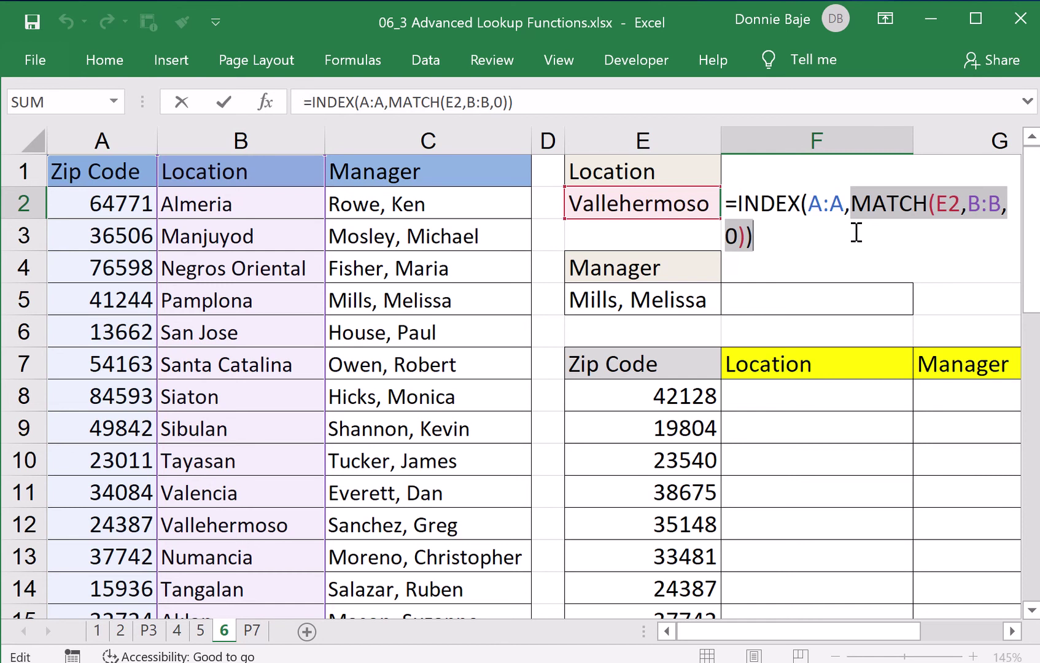
key("BackSpace")
type("12")
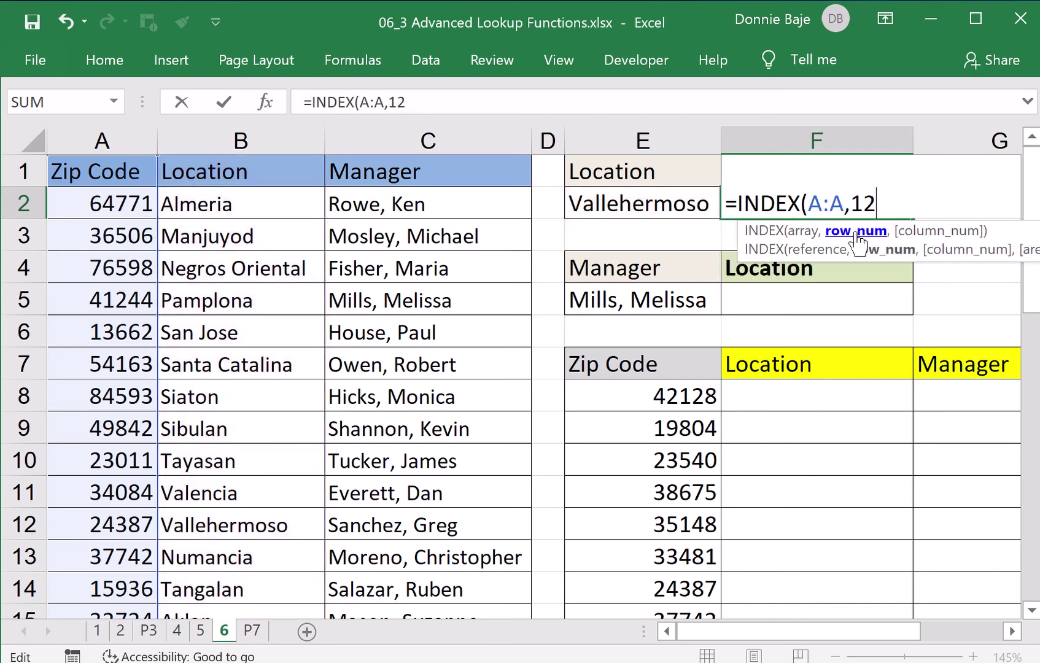
key("BackSpace")
key("BackSpace")
key("ctrl+v")
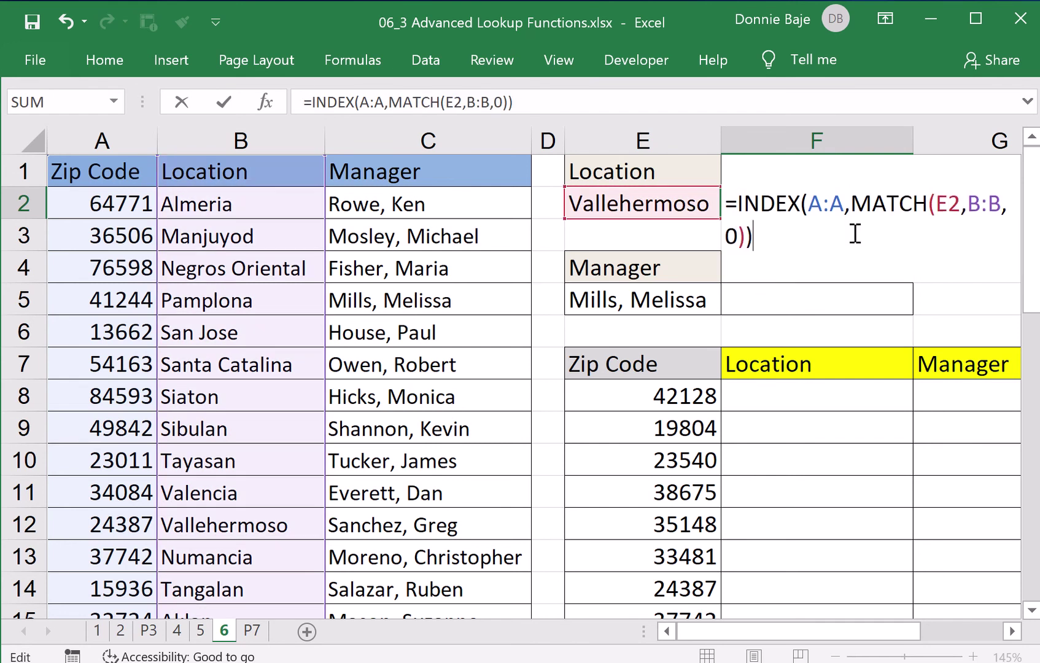
key("Return")
Step: Review F2's INDEX/MATCH formula without changes and select F5
left_click(840, 207)
double_click(843, 207)
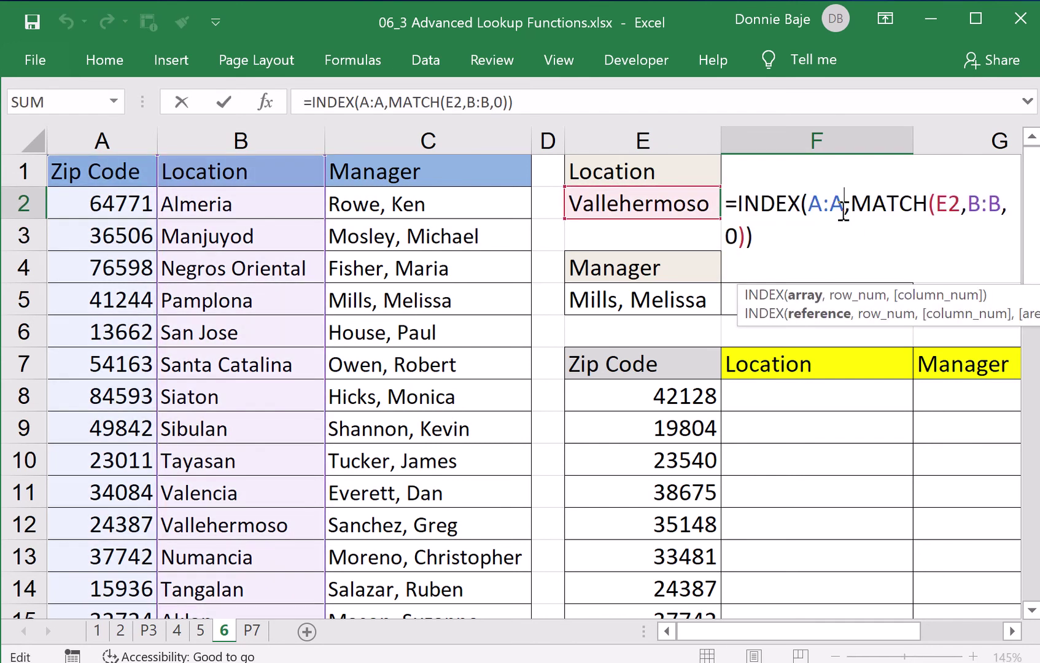
key("Escape")
left_click(830, 302)
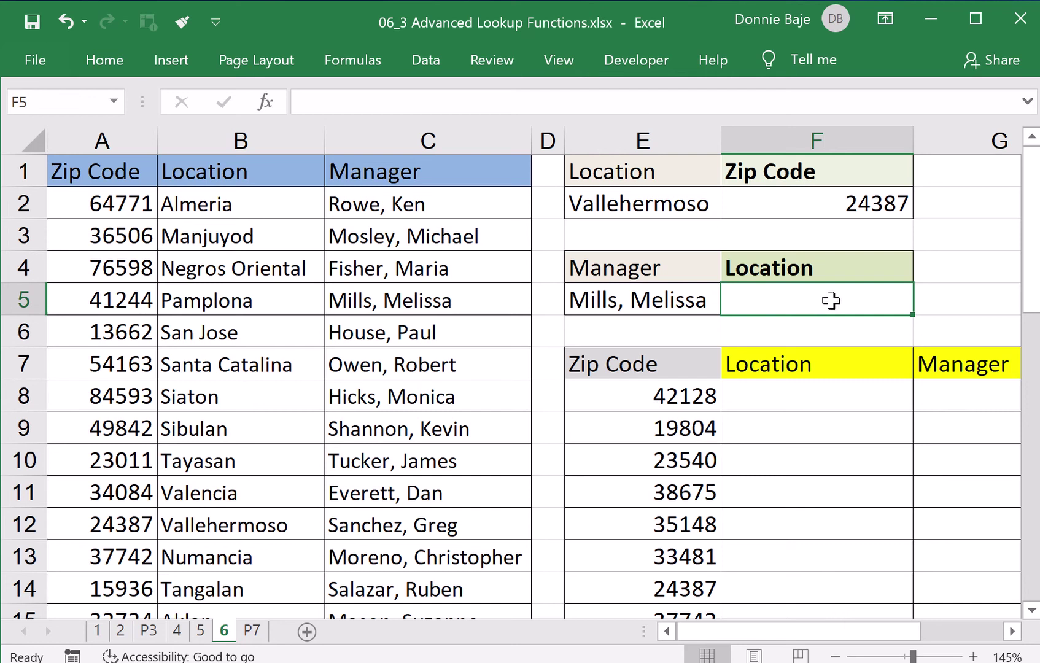
Step: Enter =INDEX(B:B,5) in F5, returning Pamplona
type("=INDEX(")
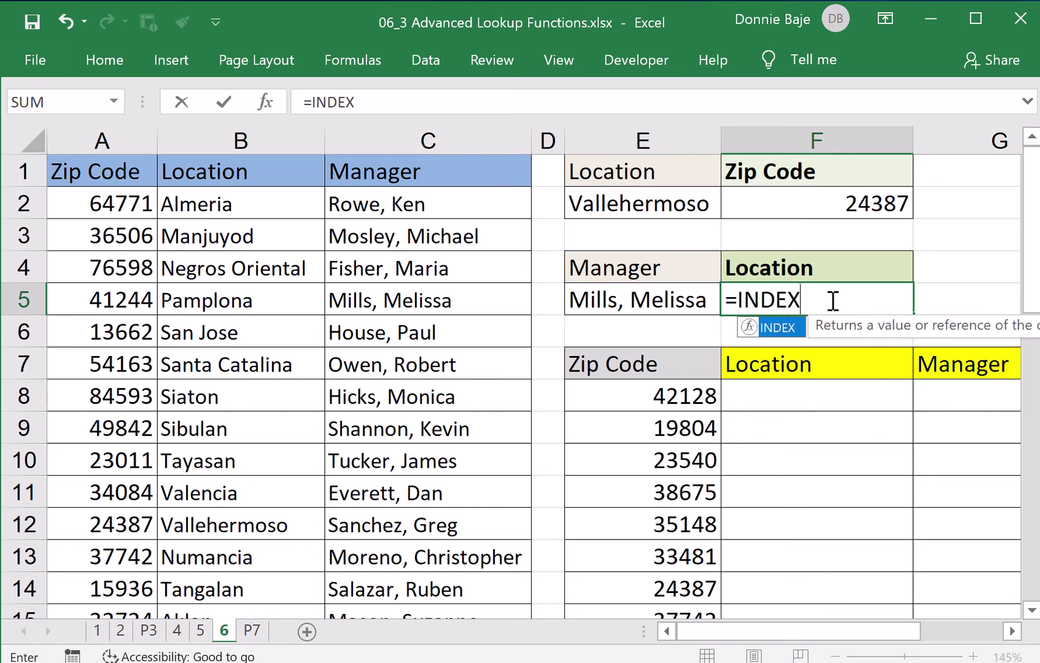
left_click(253, 142)
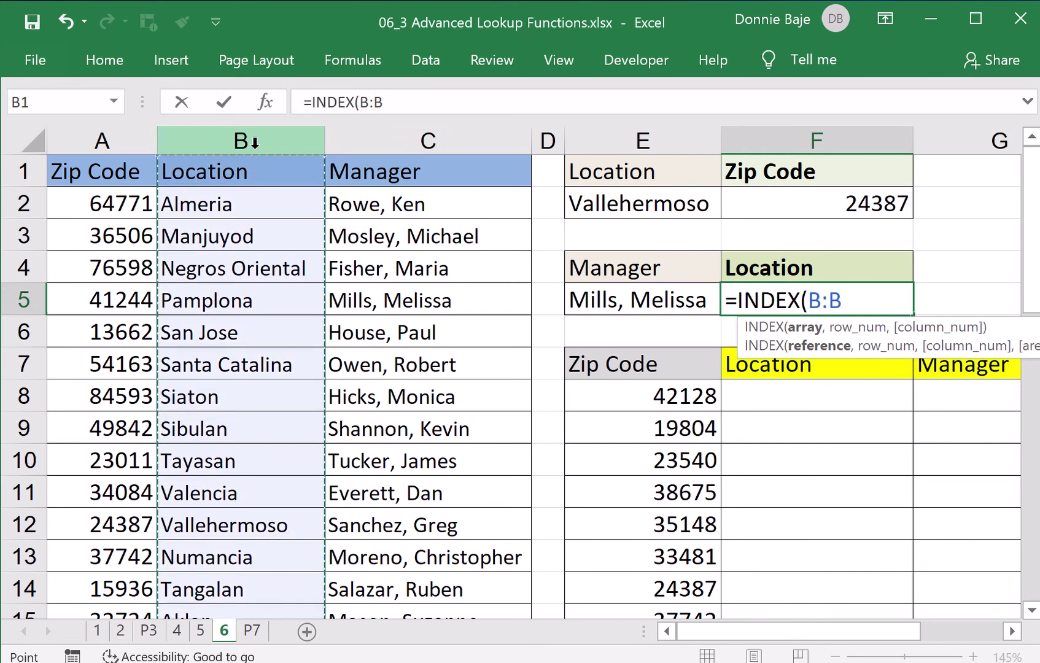
left_click(82, 138)
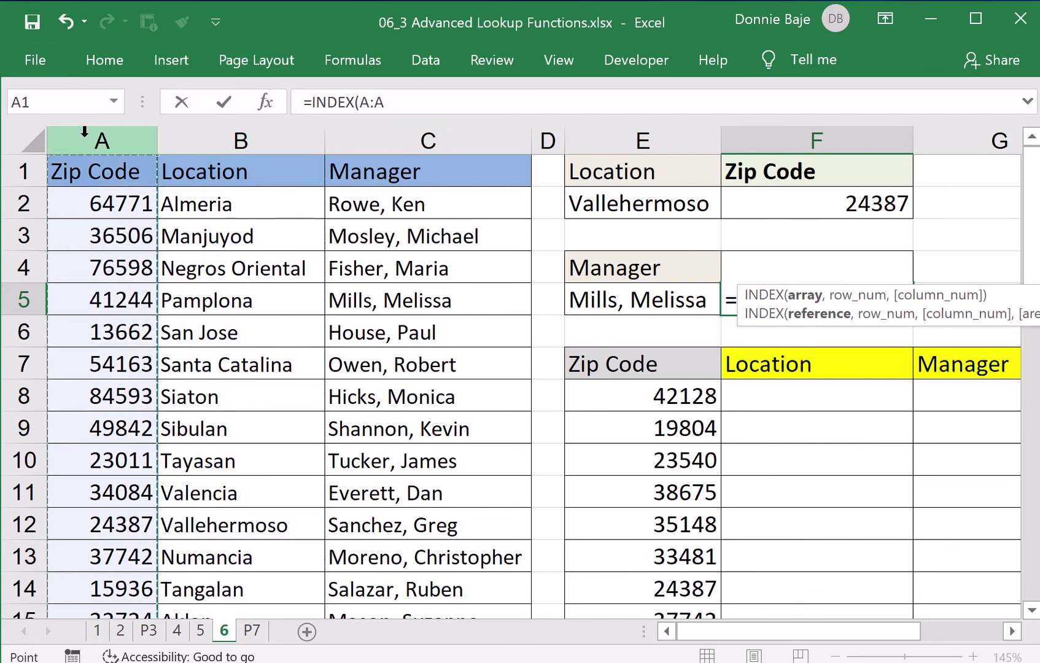
left_click(429, 140)
left_click(242, 141)
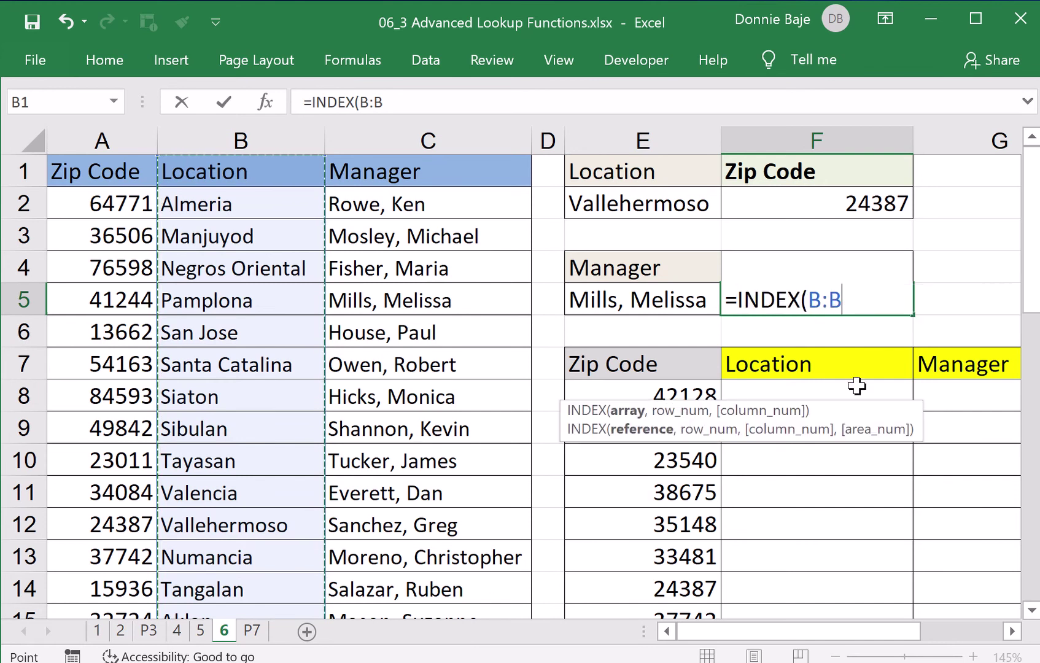
type(",")
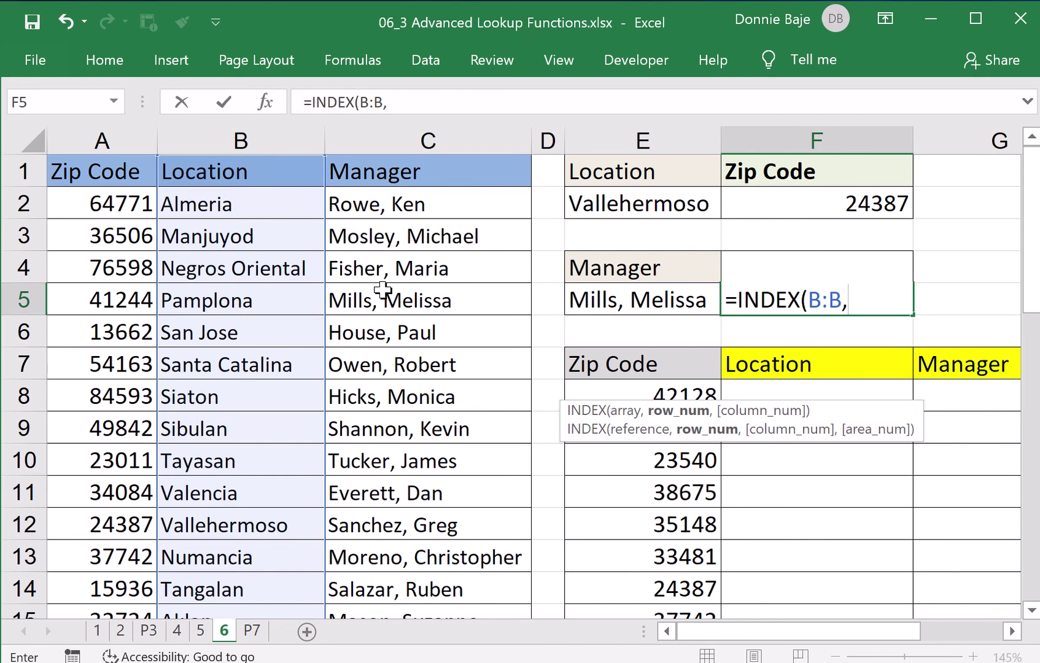
type("5")
type(")")
key("Return")
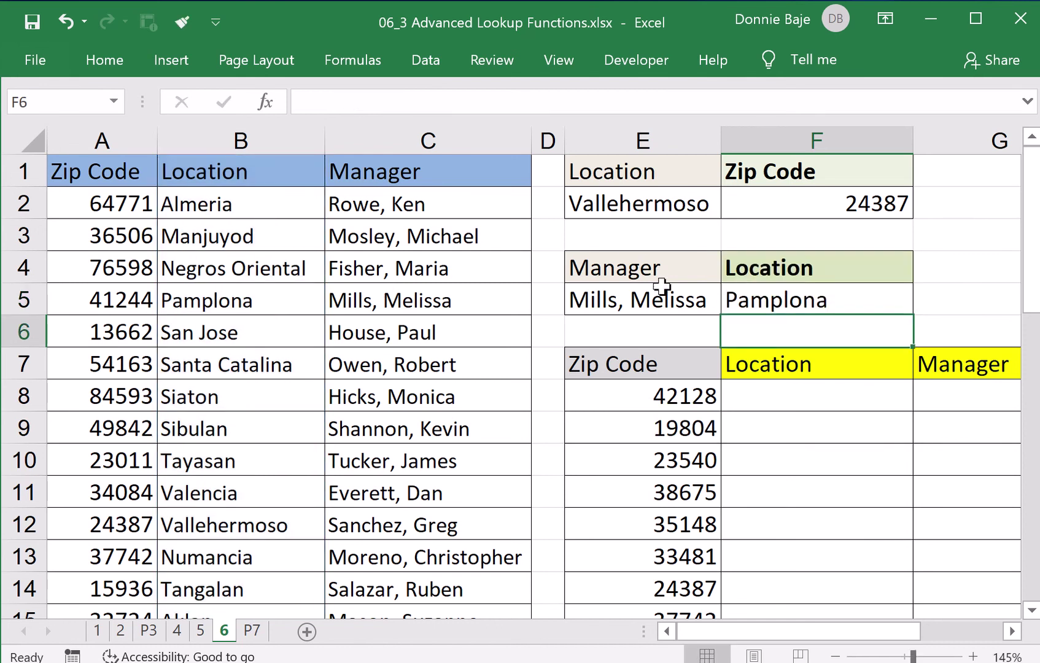
left_click(688, 301)
Step: Check F5's formula and pick a different manager in E5's list
double_click(775, 300)
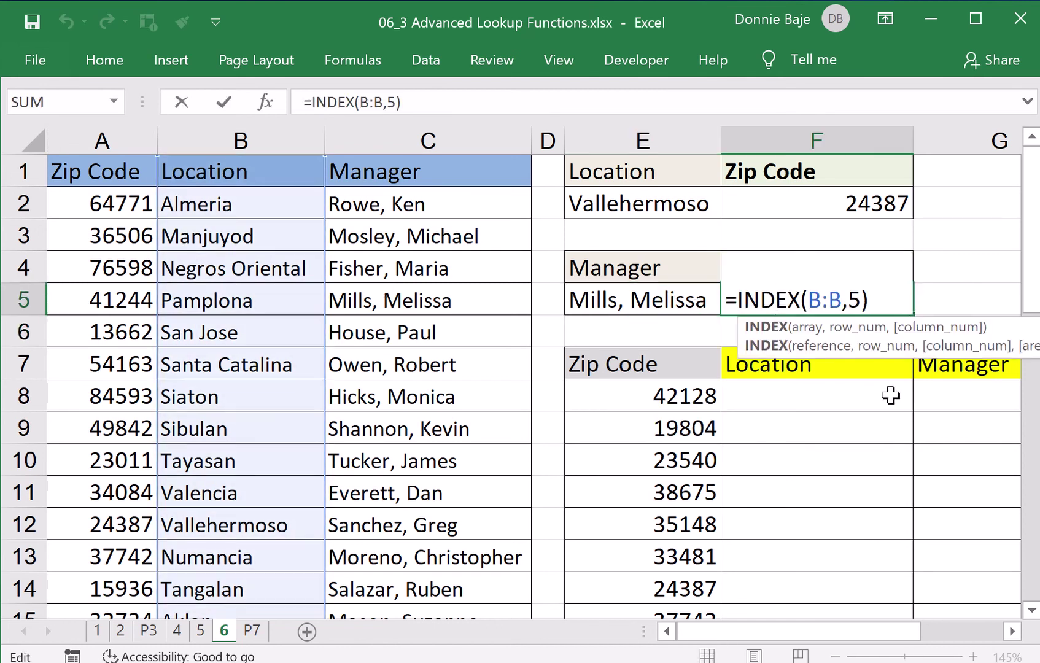
key("Escape")
left_click(694, 299)
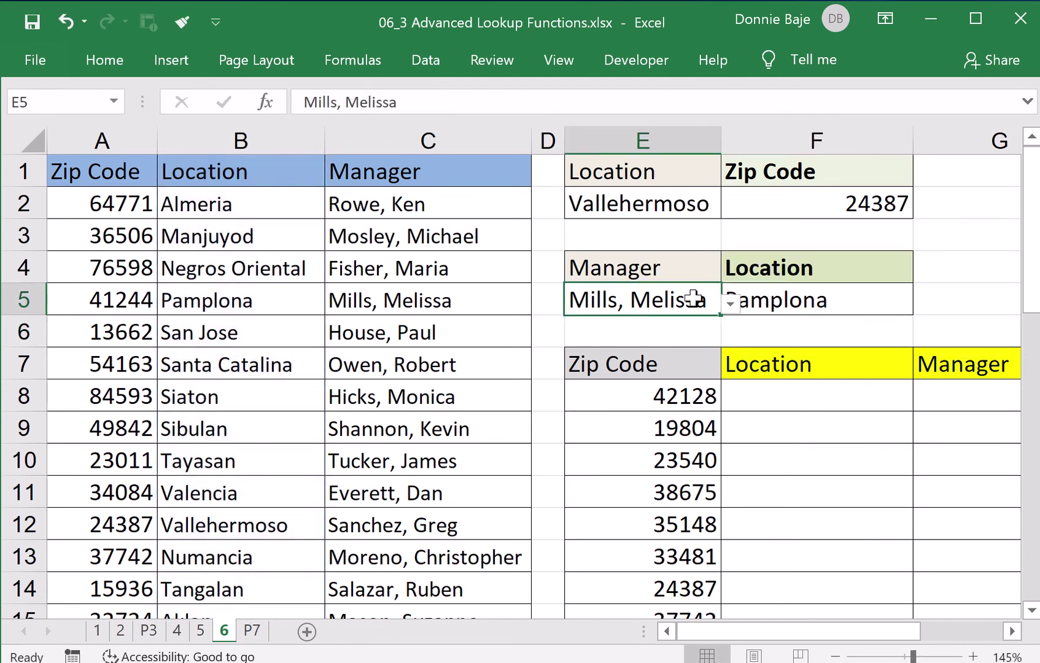
left_click(730, 303)
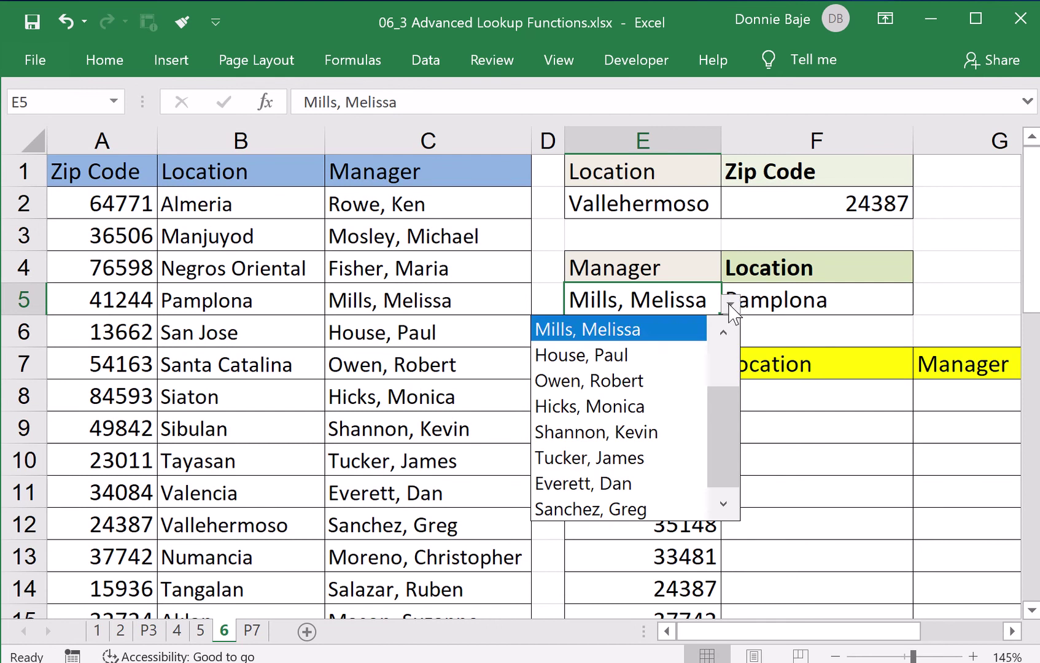
left_click(678, 432)
Step: Choose the row-11 manager in E5 and select '5)' in F5's INDEX formula
left_click(795, 300)
double_click(799, 299)
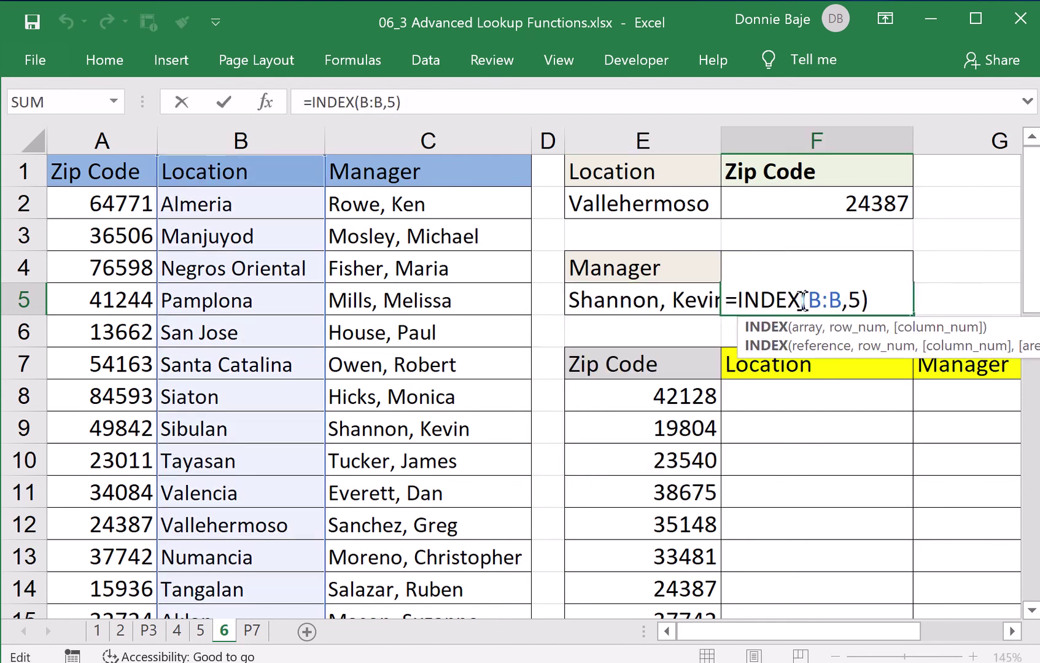
double_click(855, 300)
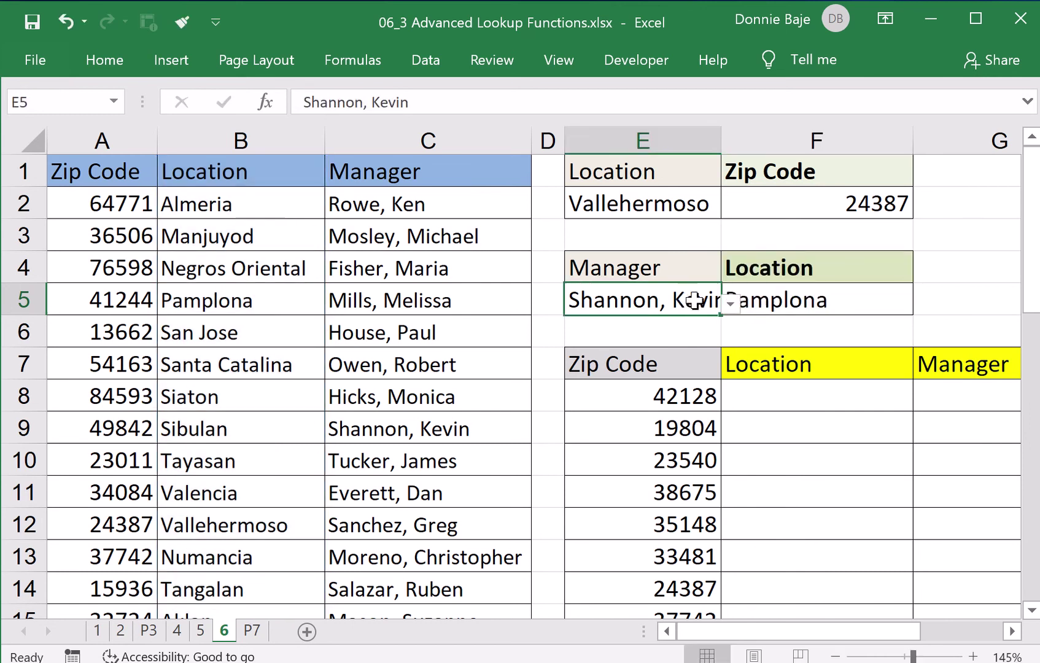
left_click(729, 302)
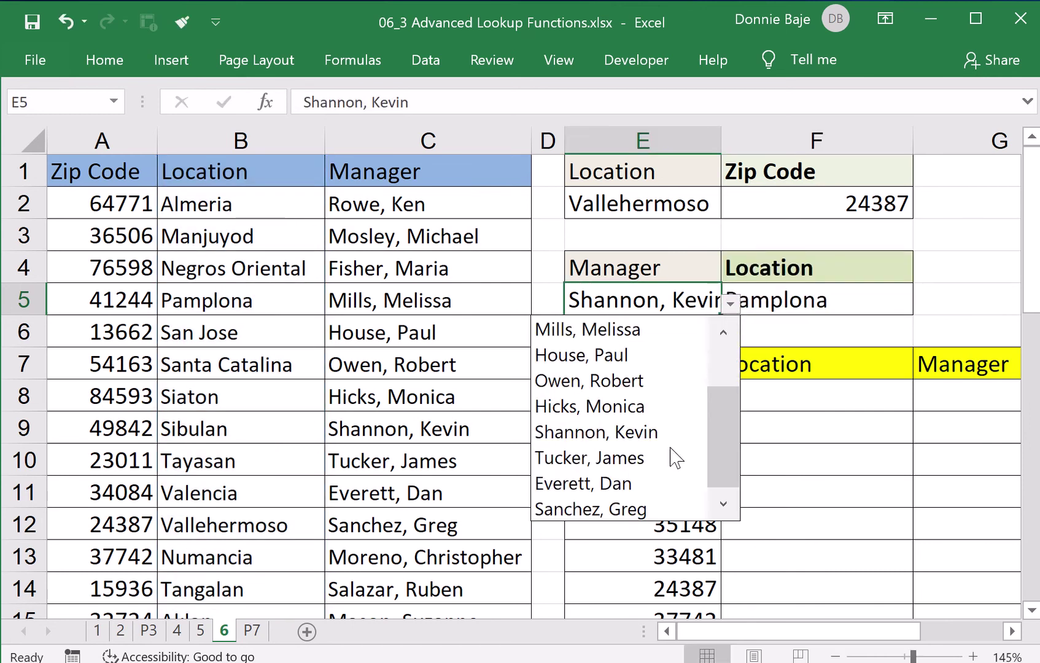
left_click(660, 474)
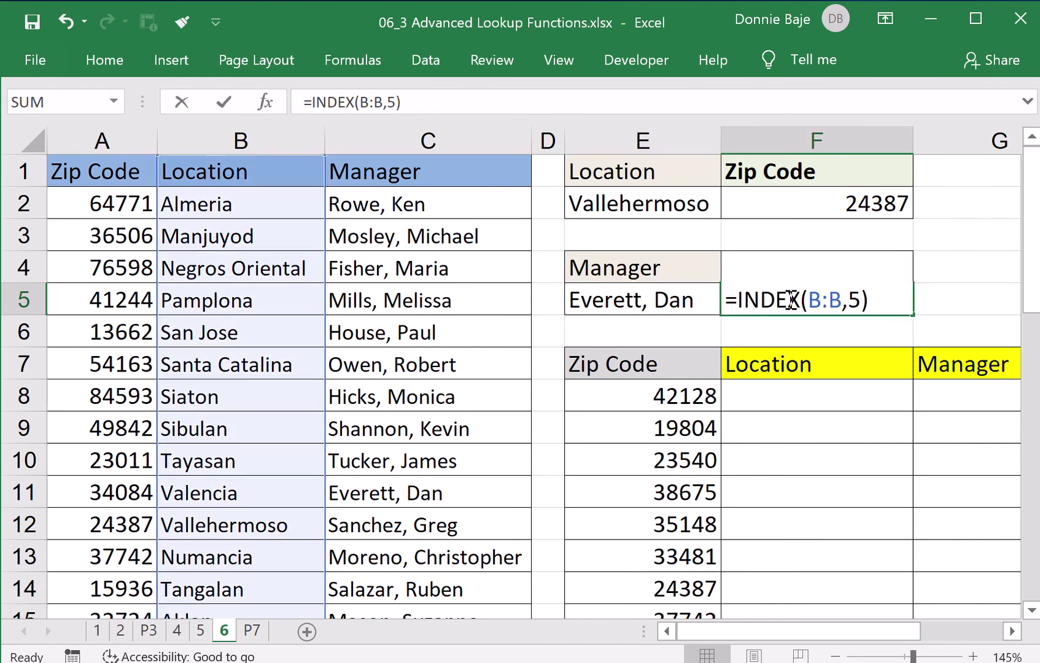
left_click(792, 300)
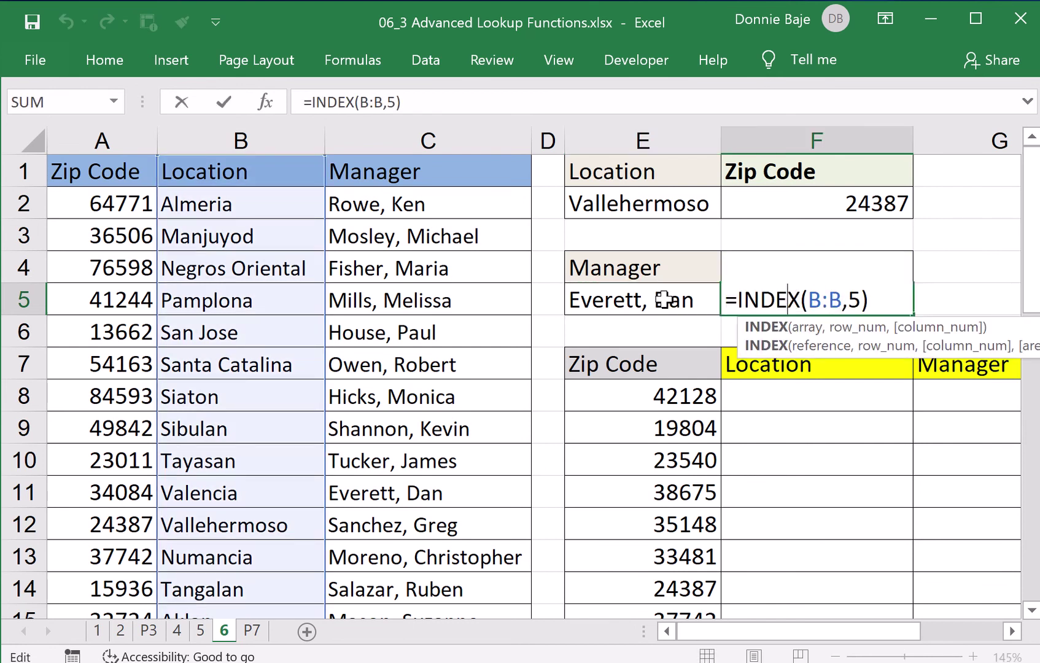
left_click_drag(850, 299, 924, 318)
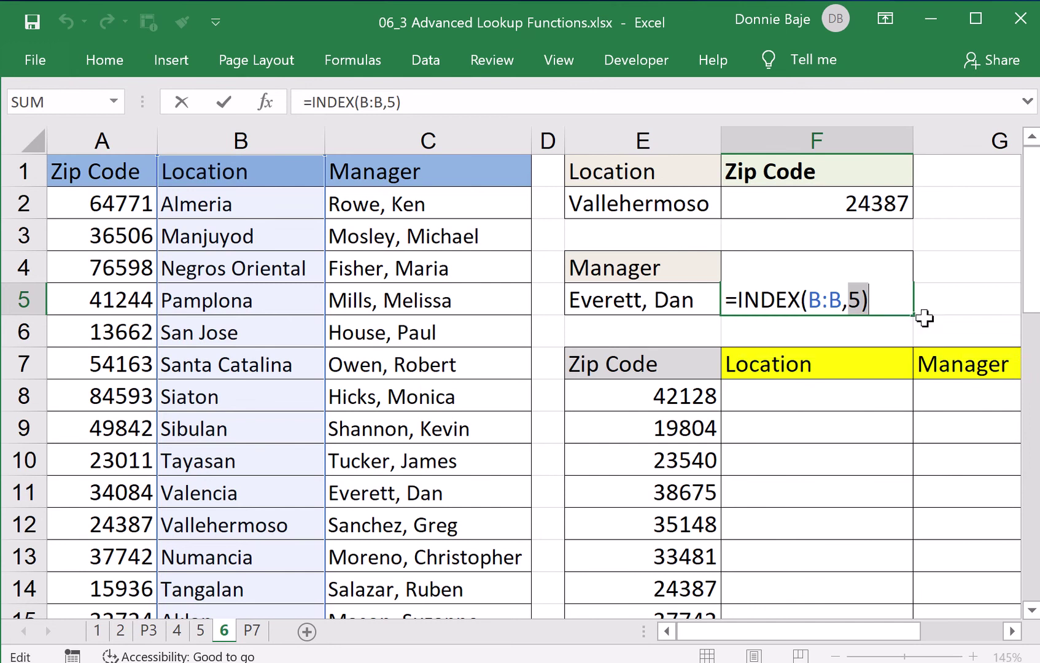
Step: Replace the fixed 5 in F5 with MATCH(E5,C:C,0), returning Valencia
type("MATHC")
key("BackSpace")
key("BackSpace")
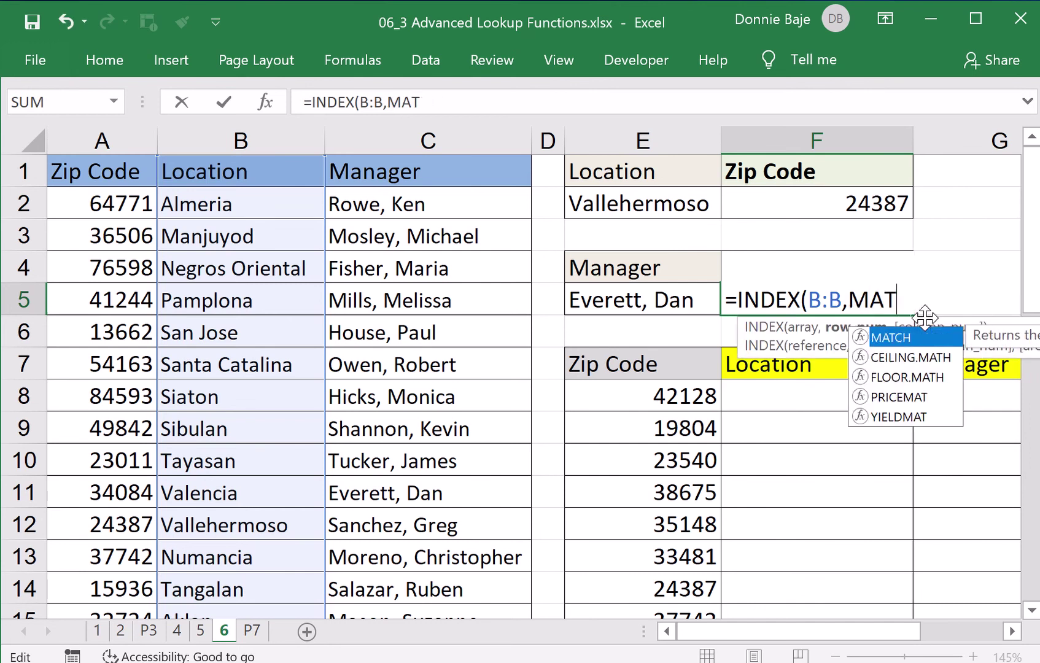
type("CH(")
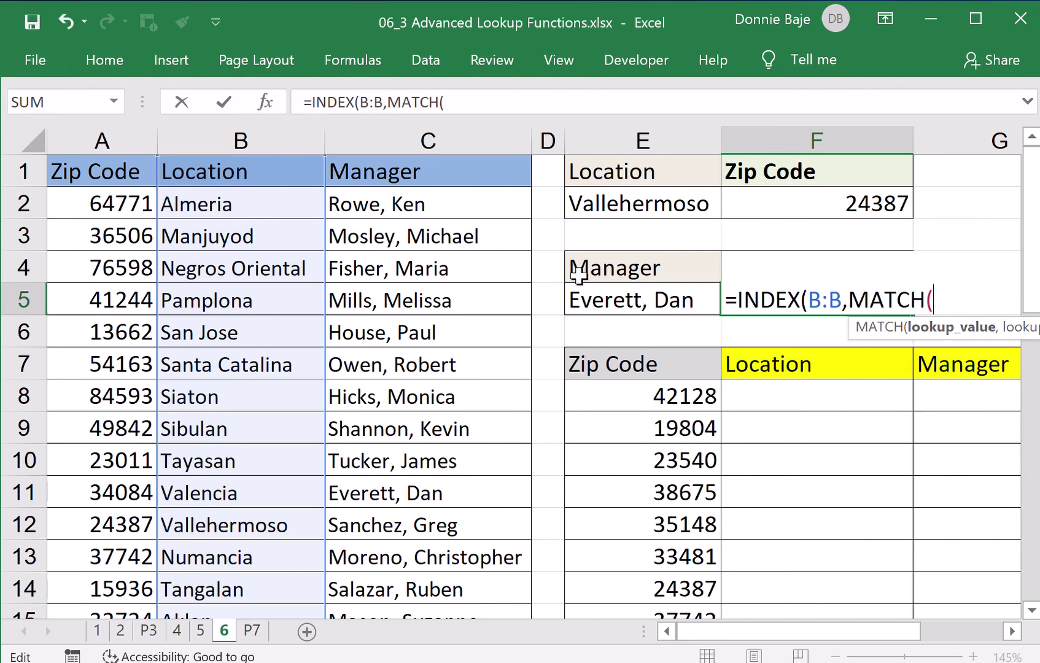
left_click(591, 300)
type(",")
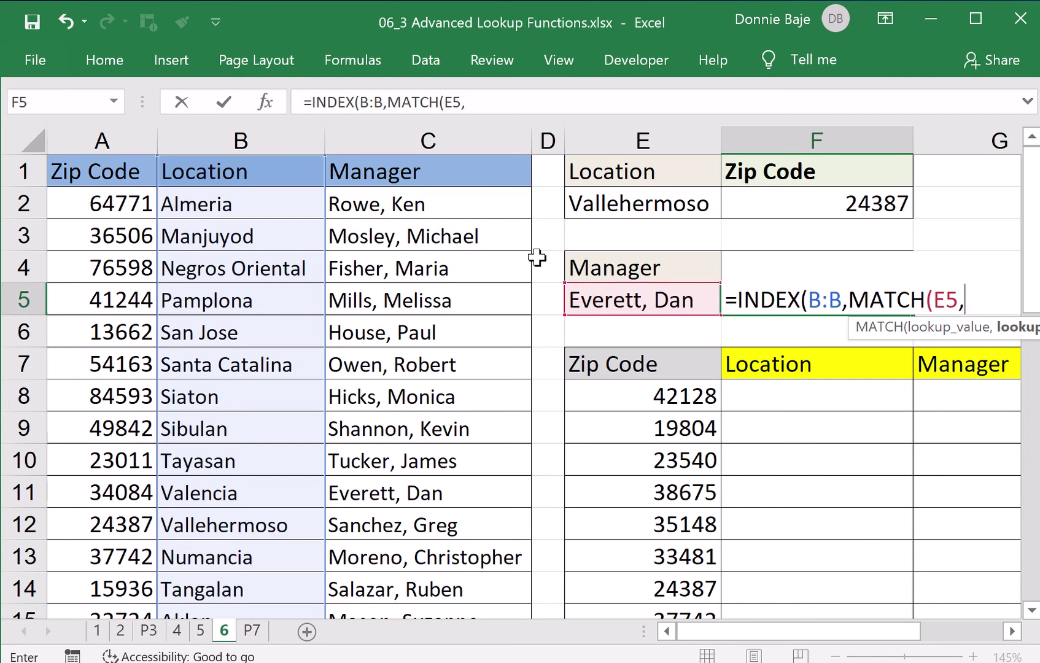
left_click(131, 130)
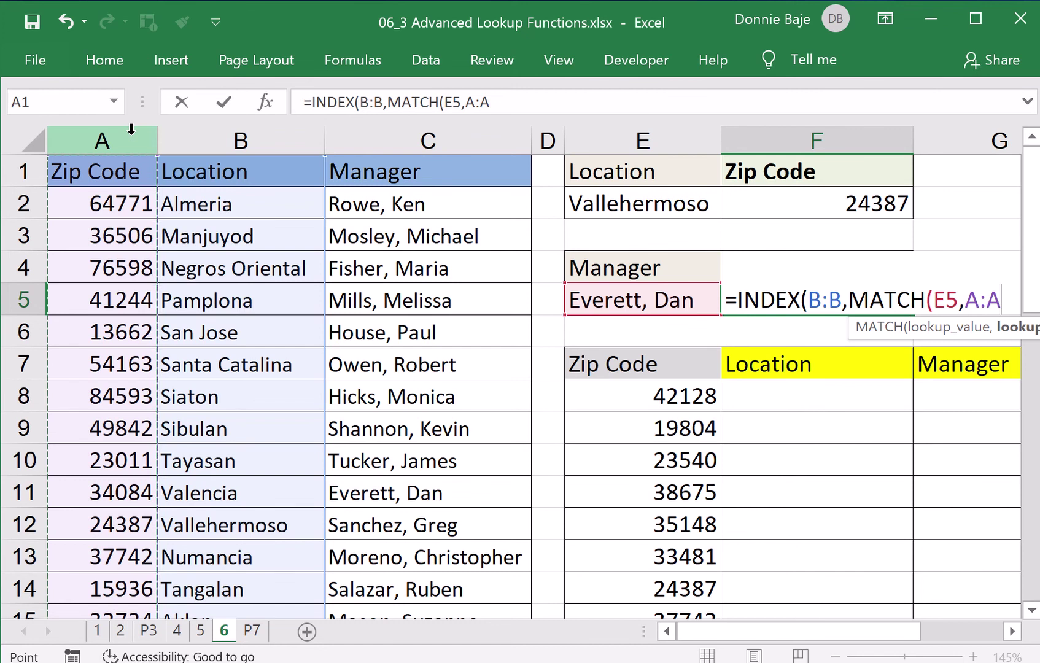
left_click(262, 132)
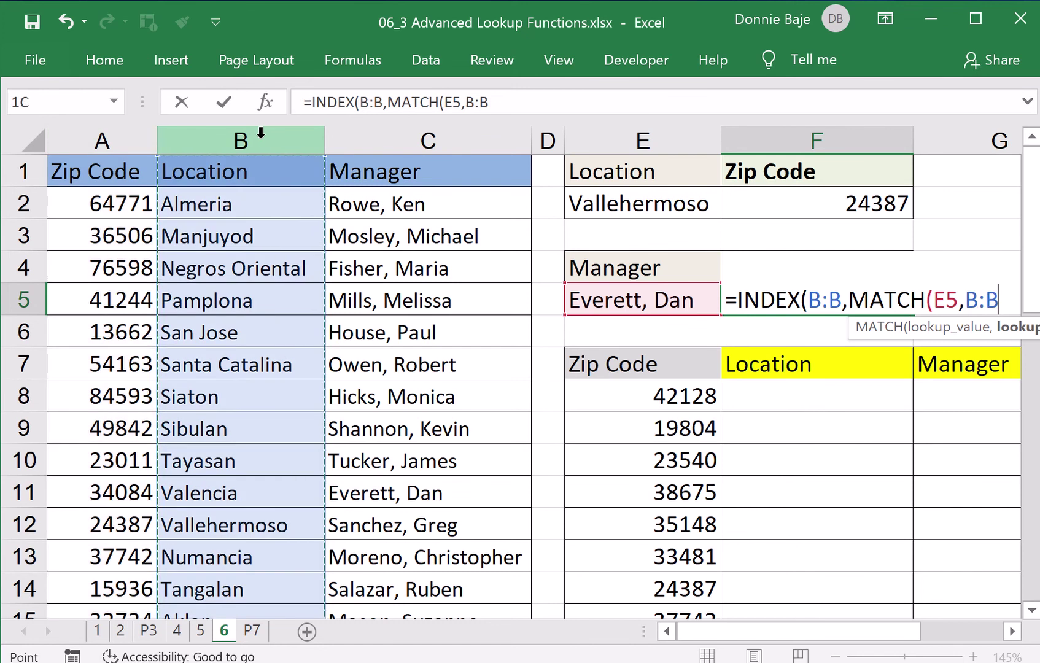
left_click(443, 131)
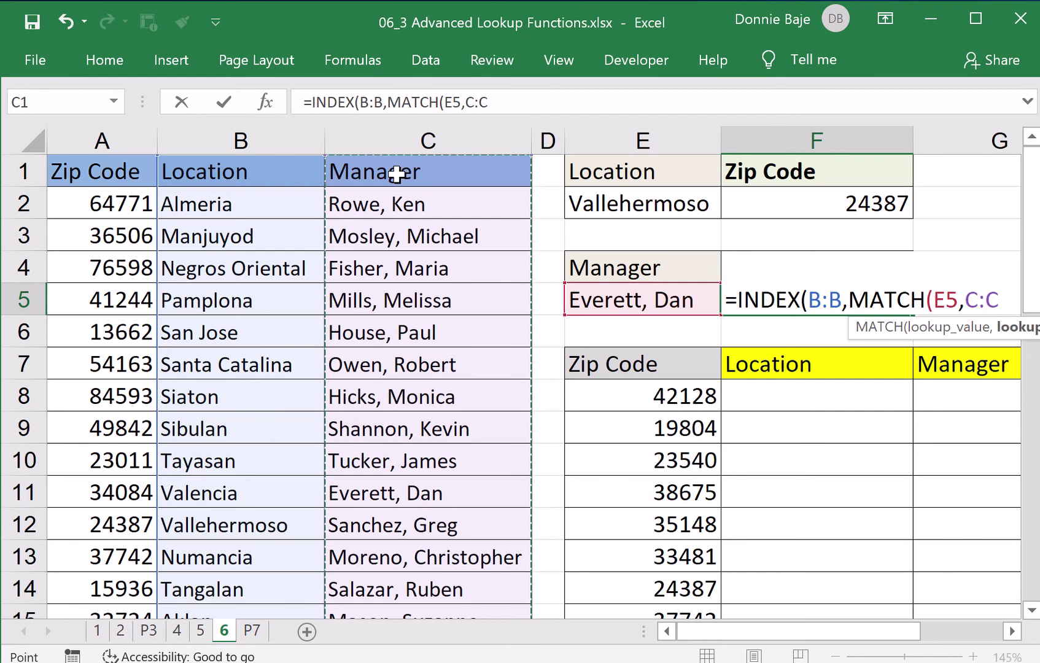
type(",")
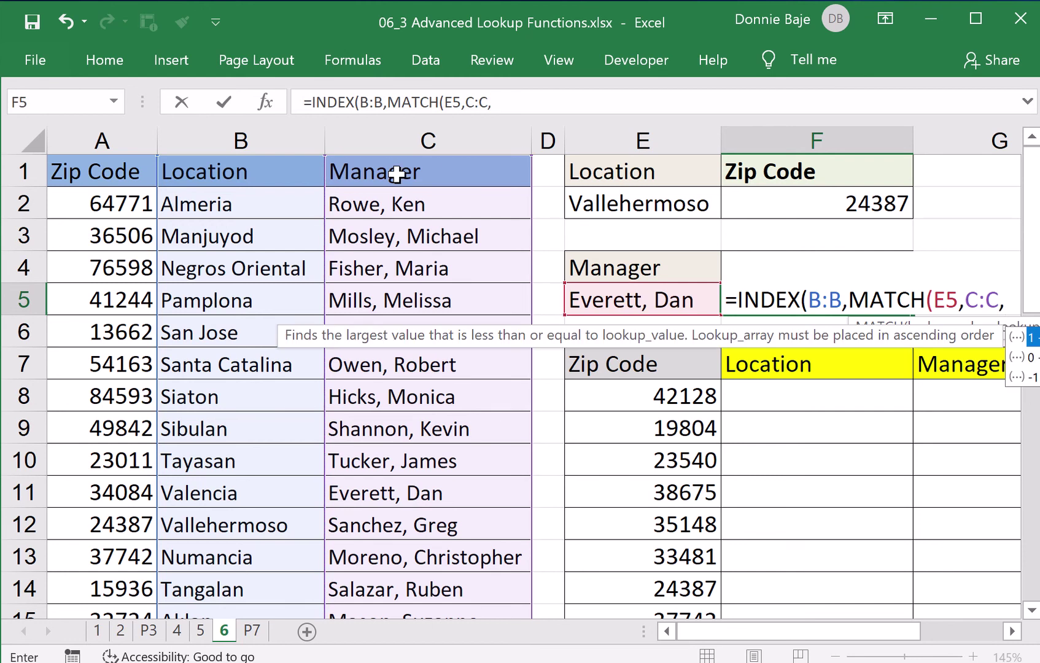
type("0)")
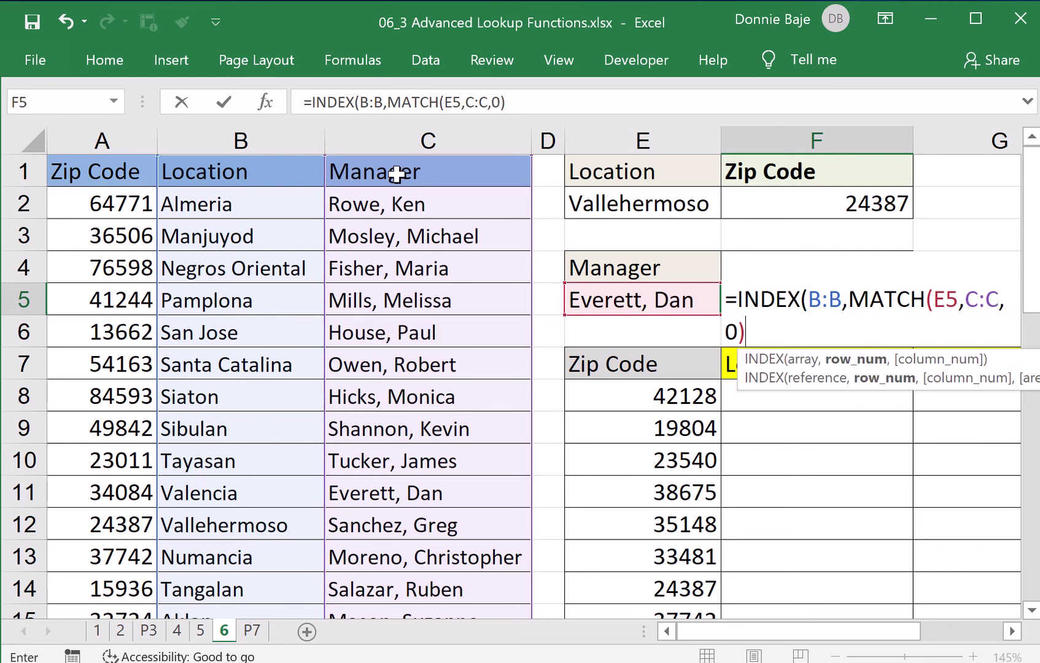
type(")")
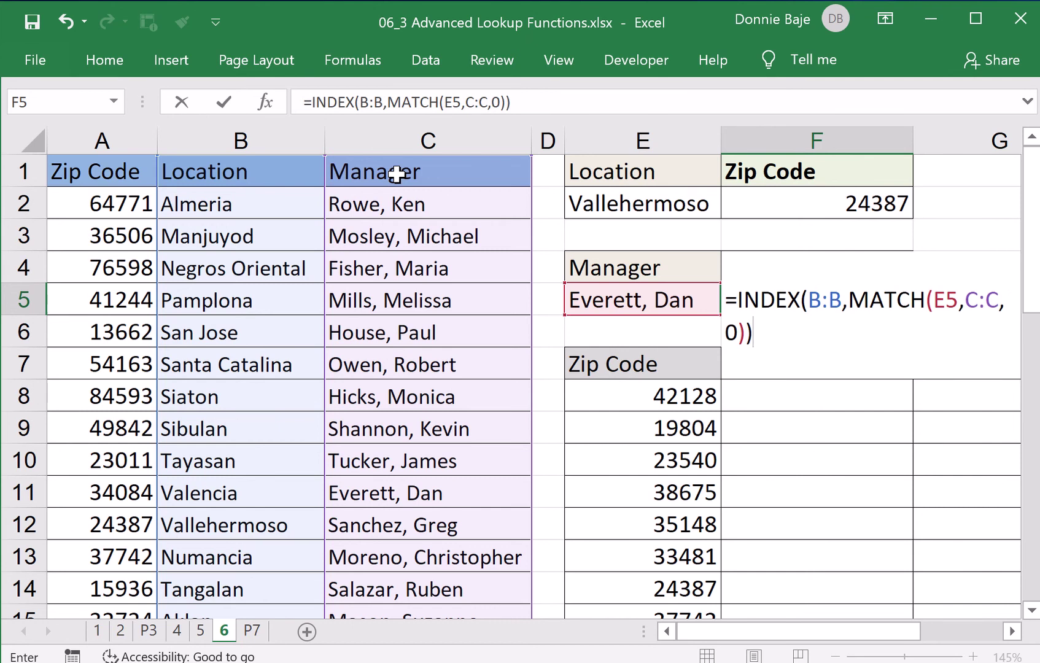
key("Return")
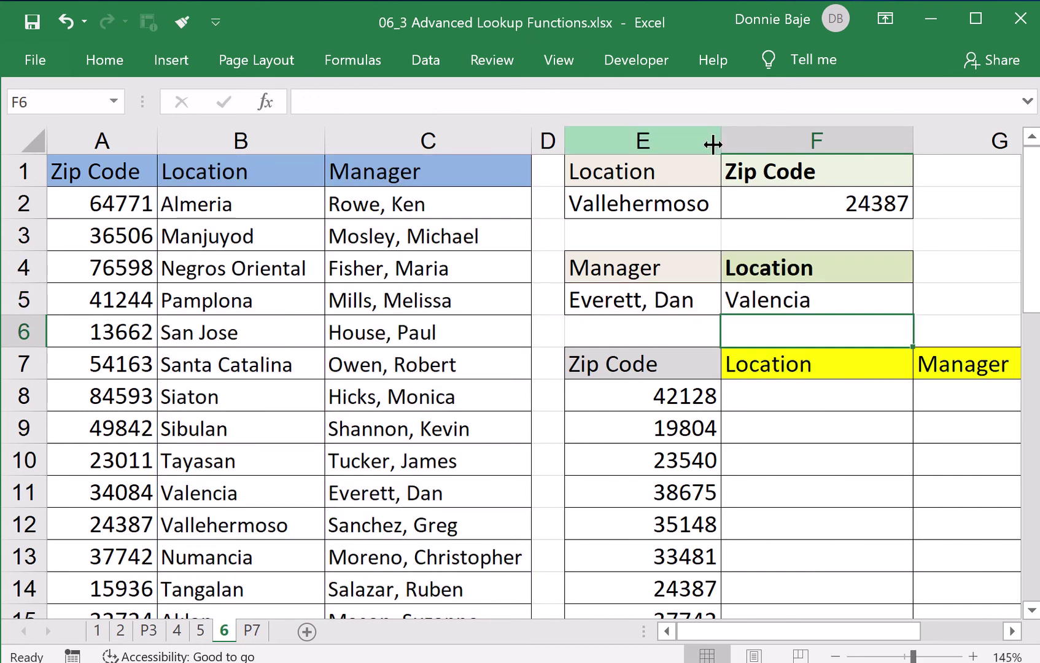
Step: Narrow columns D and E and check F5's Valencia result in the table
left_click_drag(713, 142, 707, 144)
left_click_drag(565, 143, 556, 144)
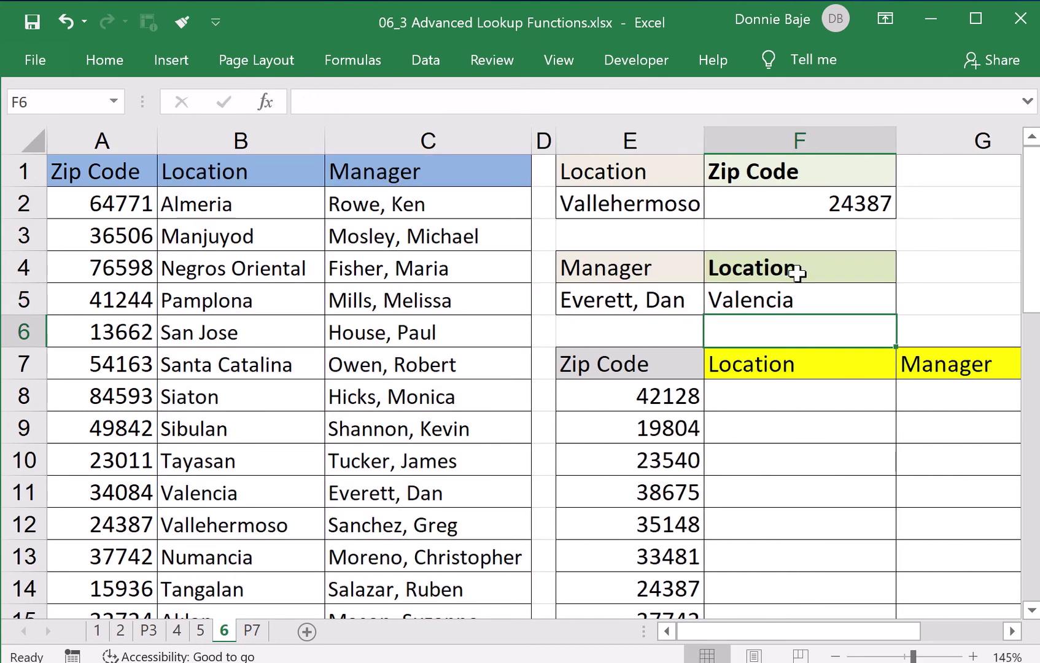
left_click(806, 296)
left_click_drag(319, 500, 380, 492)
Step: Choose the Negros Oriental manager in E5 and reopen F5's formula to verify it
left_click(664, 299)
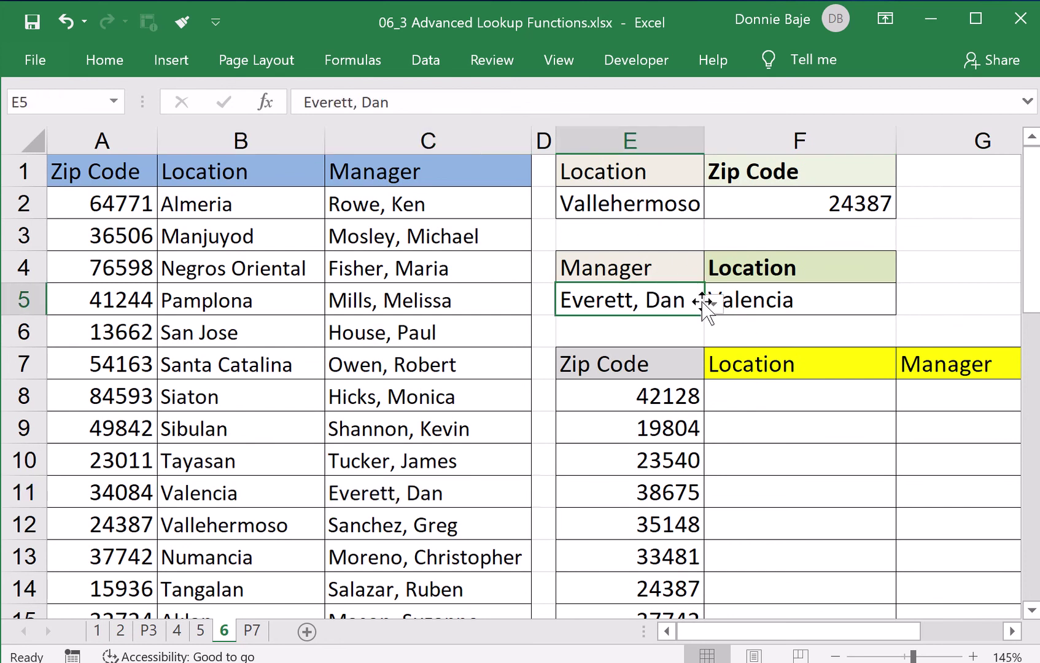
left_click(713, 304)
scroll(722, 414, "up", 1)
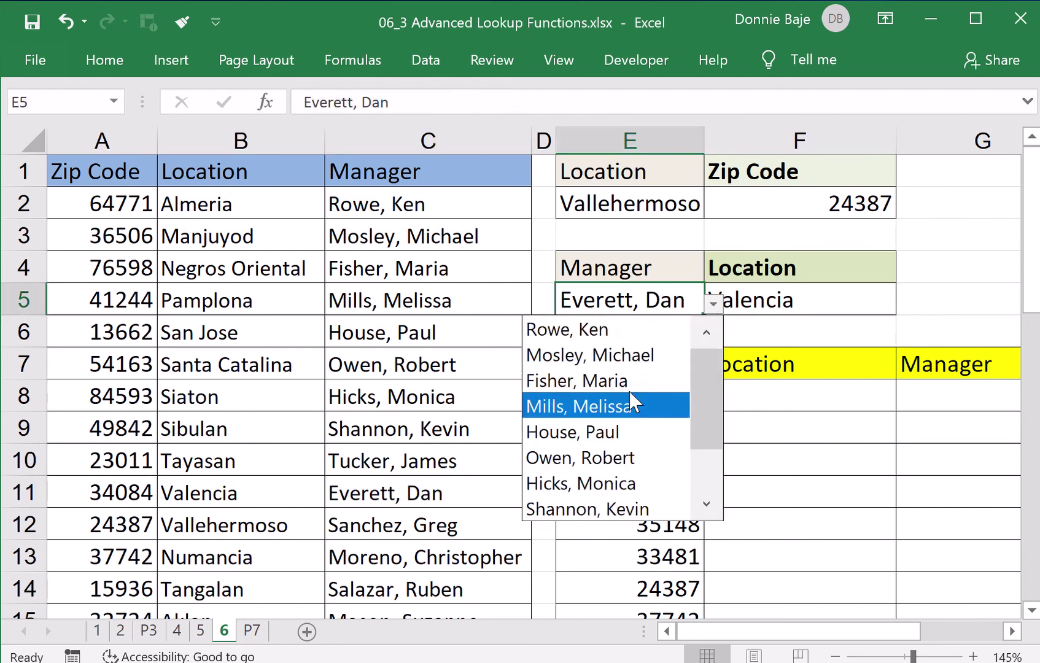
key("Escape")
left_click(838, 302)
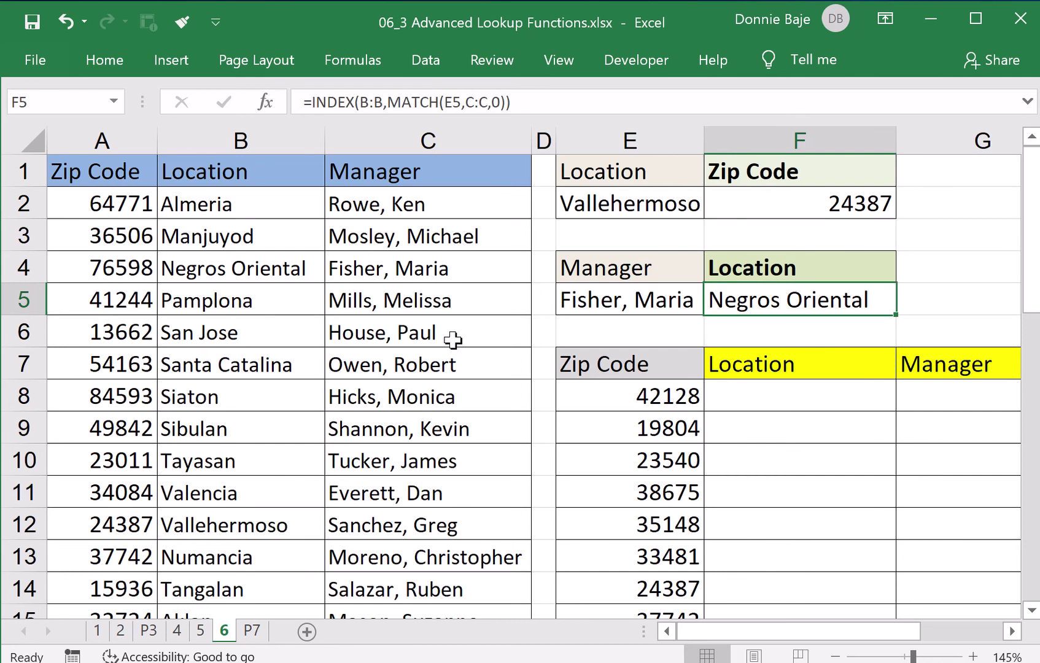
left_click_drag(295, 264, 330, 259)
left_click(817, 296)
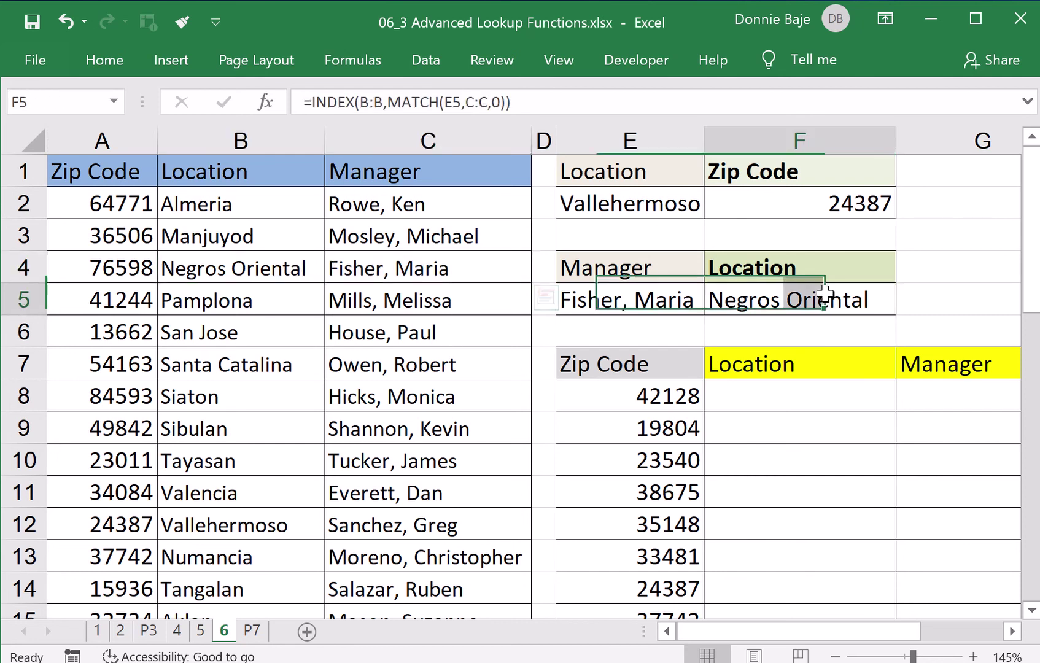
double_click(828, 296)
left_click_drag(830, 300, 949, 301)
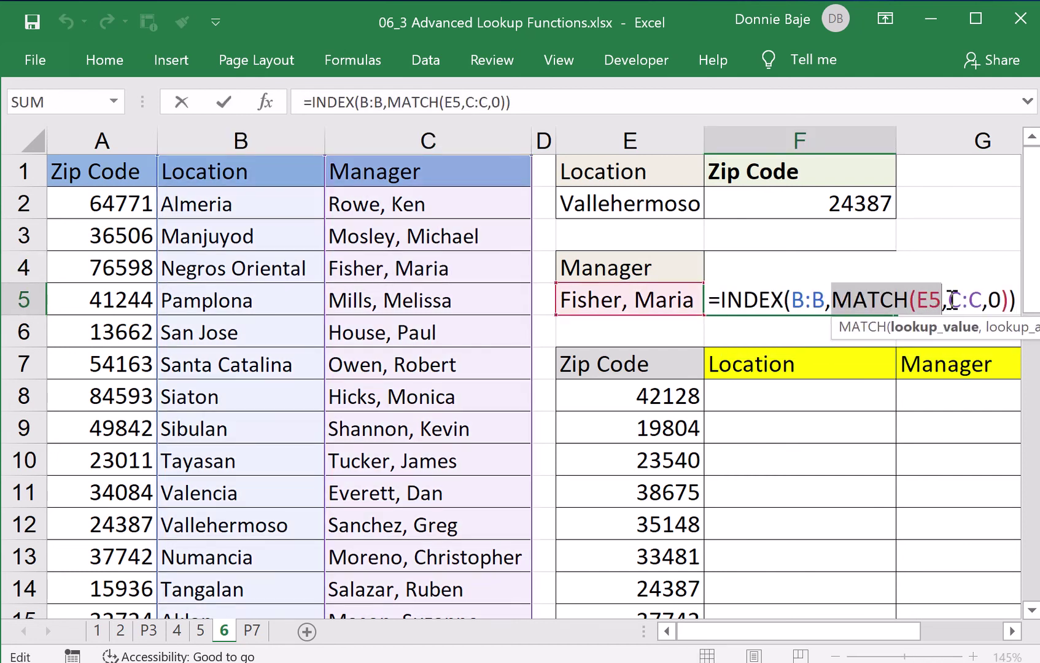
Step: Try deleting F5's MATCH part, then cancel to keep the original formula
left_click(951, 301)
key("Return")
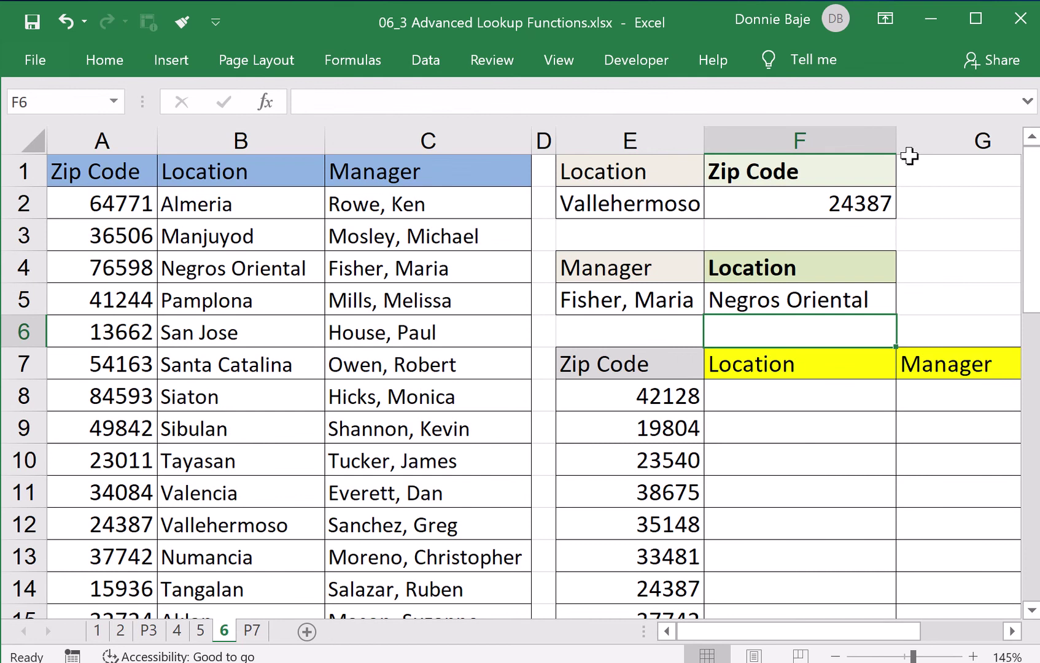
left_click(830, 300)
double_click(830, 300)
key("shift+End")
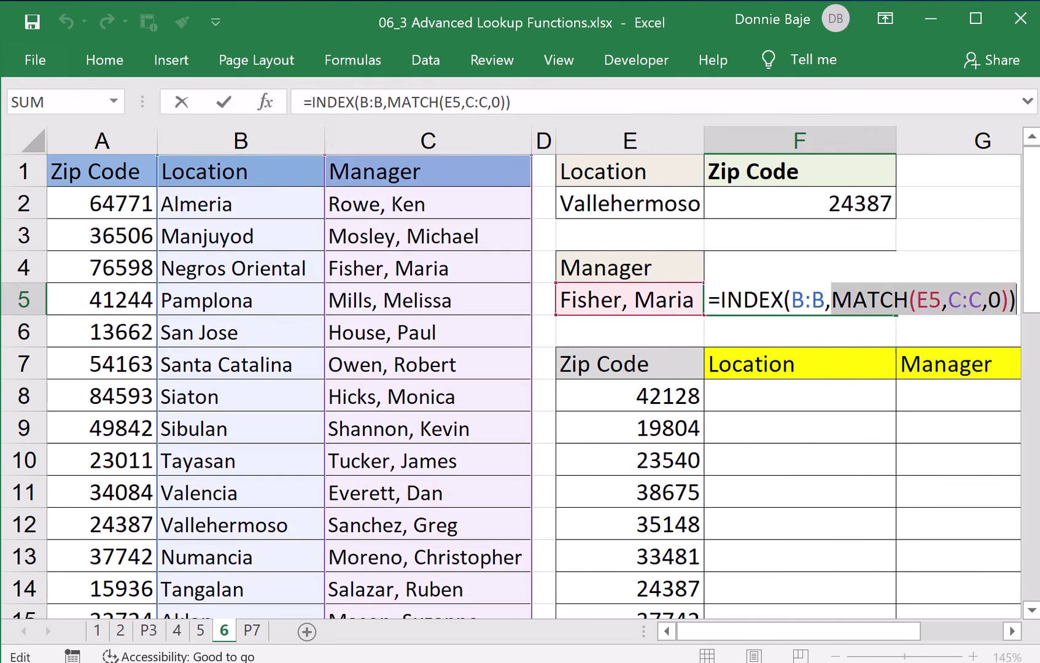
key("Delete")
type("6")
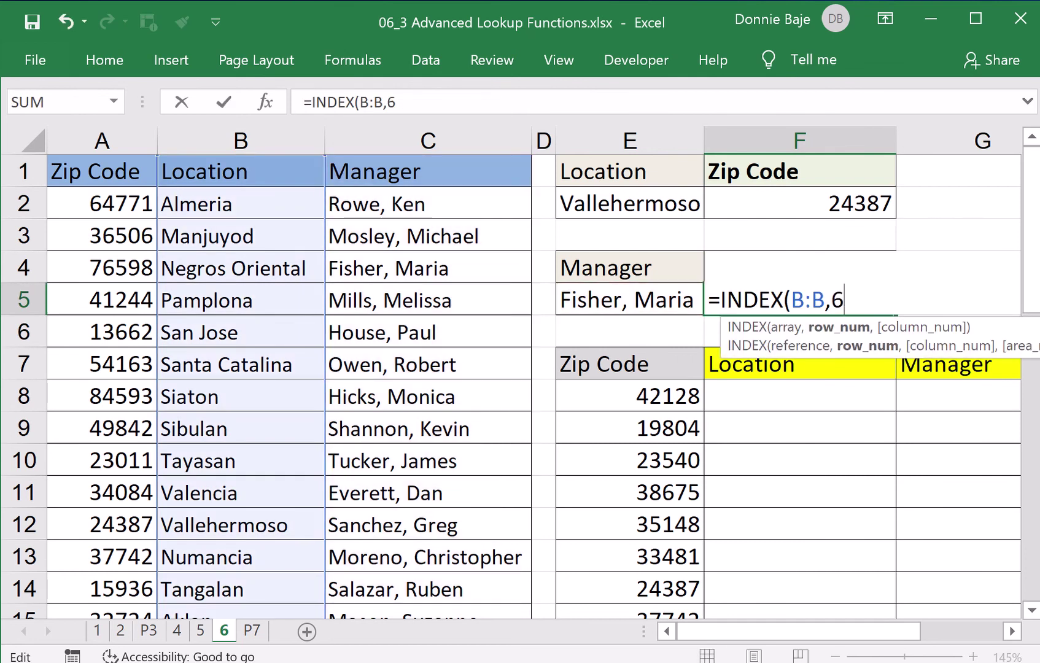
key("BackSpace")
key("Escape")
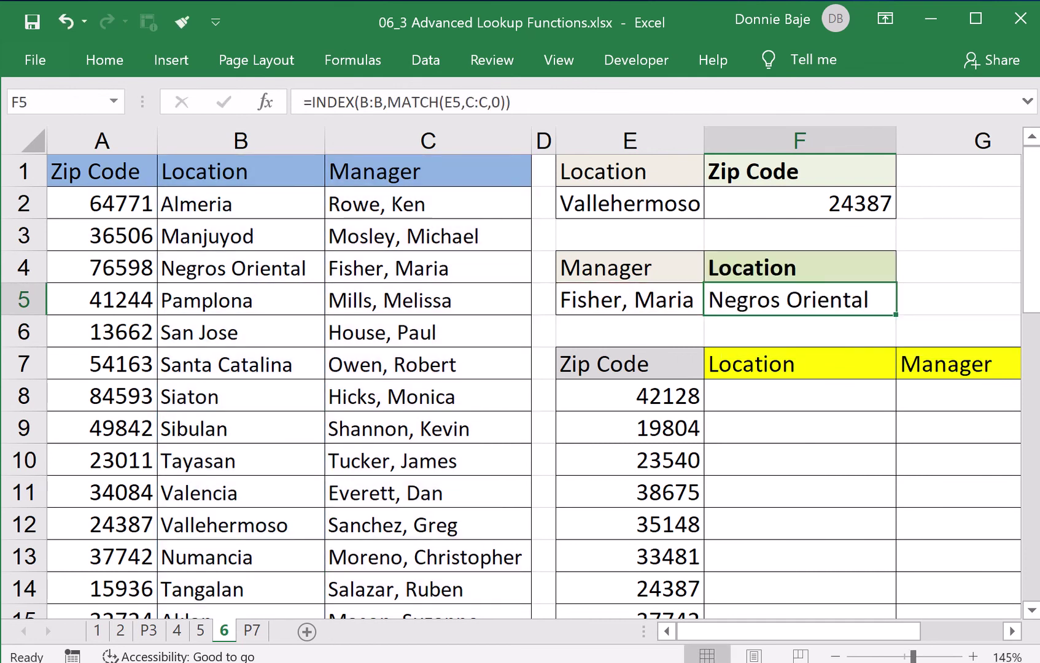
Step: Commit =INDEX(B:B,MATCH(E5,C:C,0)) in F5 and move to F8
double_click(772, 287)
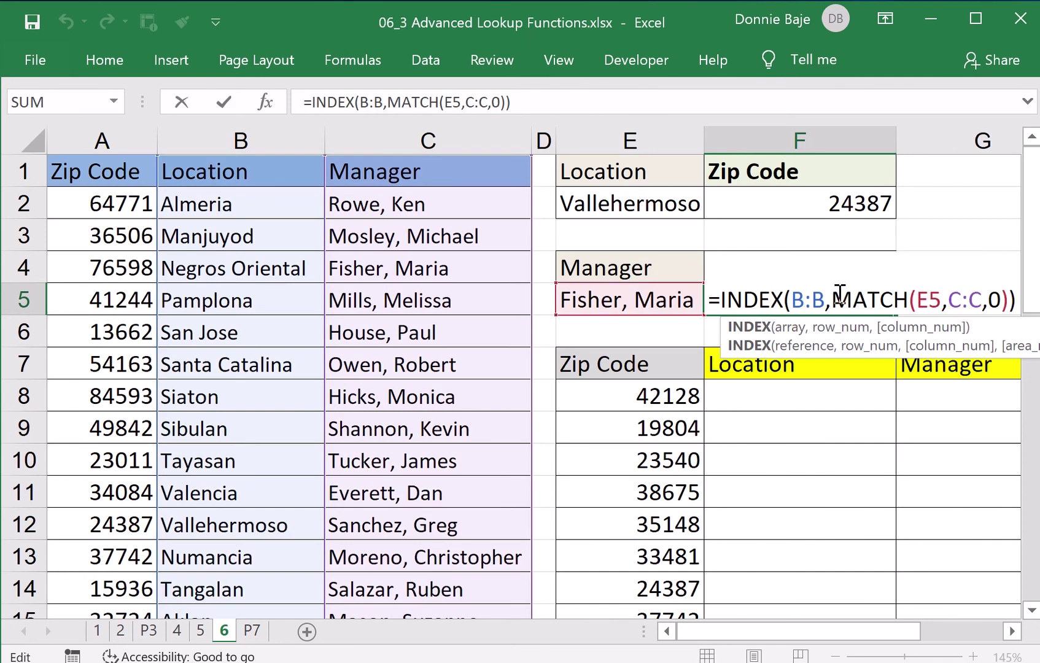
left_click_drag(834, 300, 1017, 300)
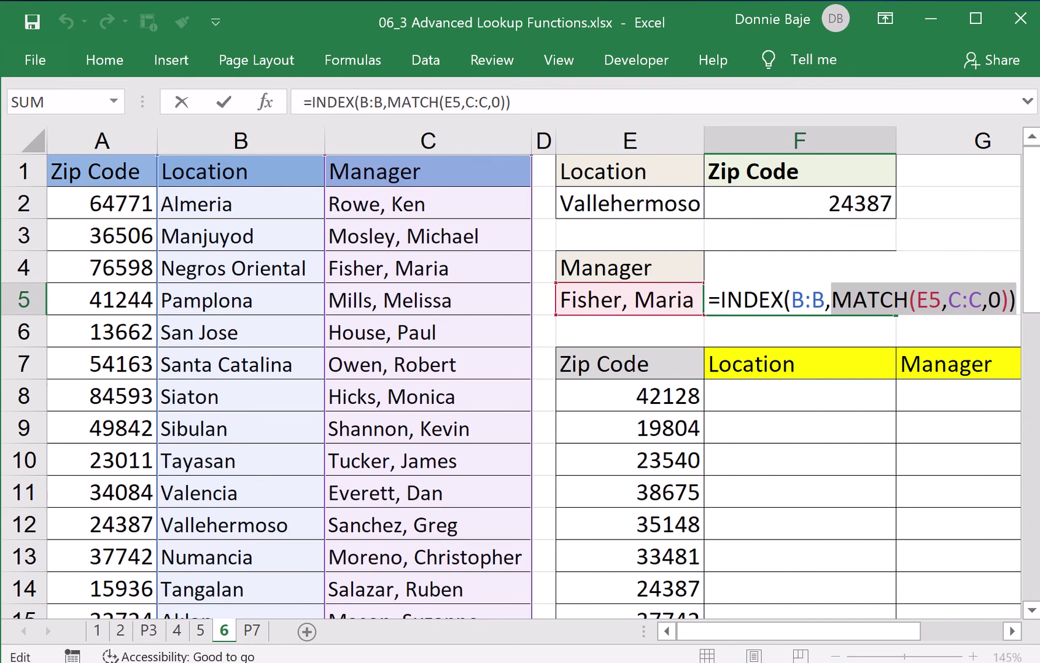
key("ctrl+Return")
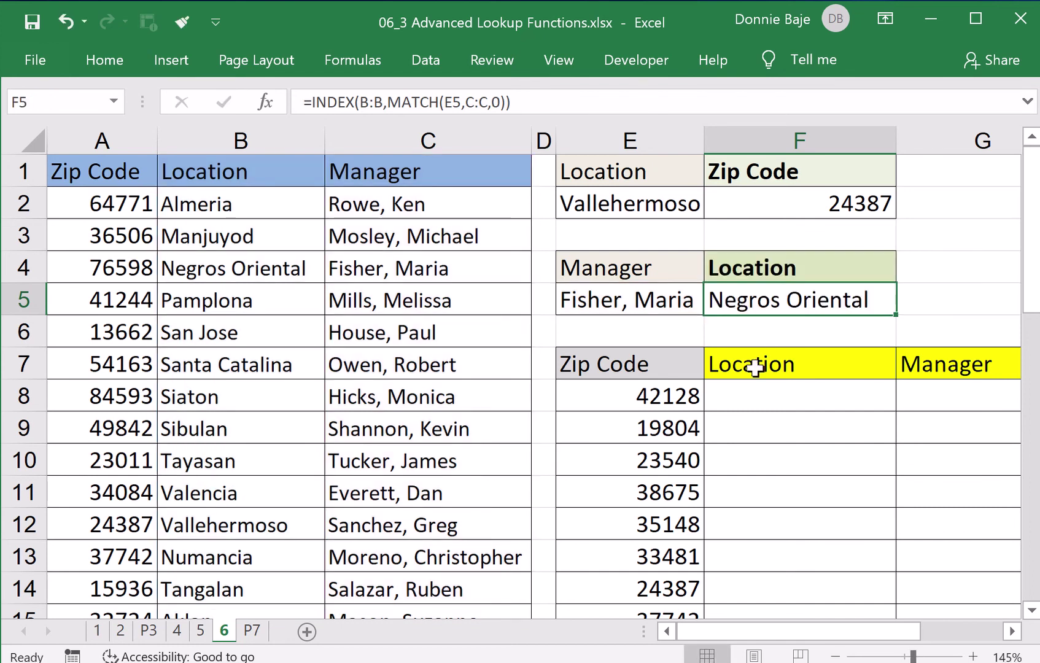
left_click(821, 393)
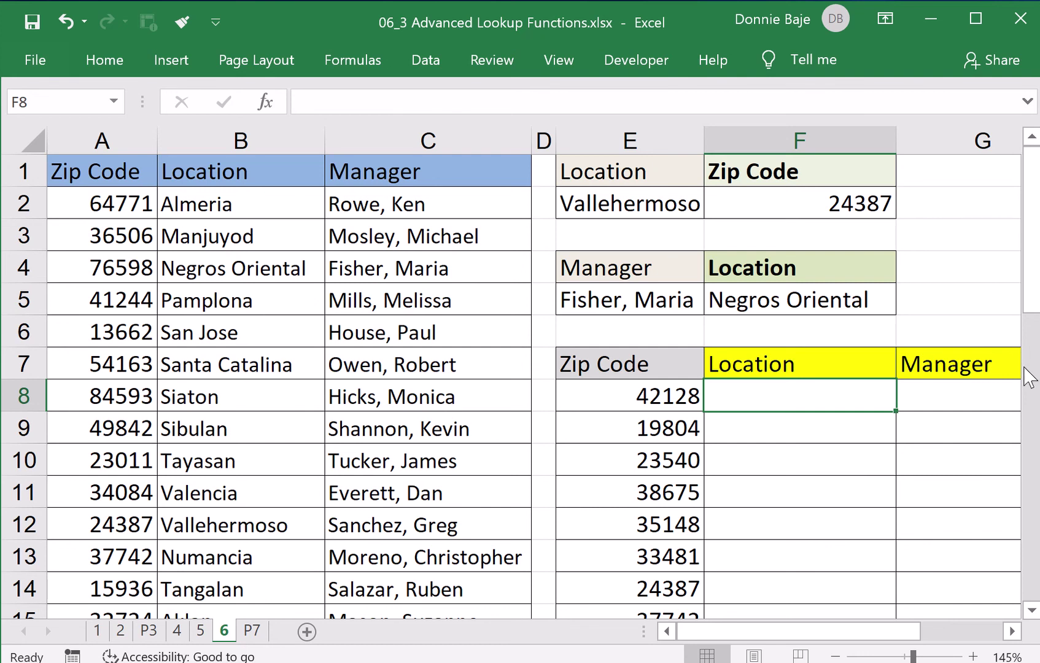
Step: Write =VLOOKUP(E8,A:B,2,0) in F8 to find zip code 42128's location
type("=")
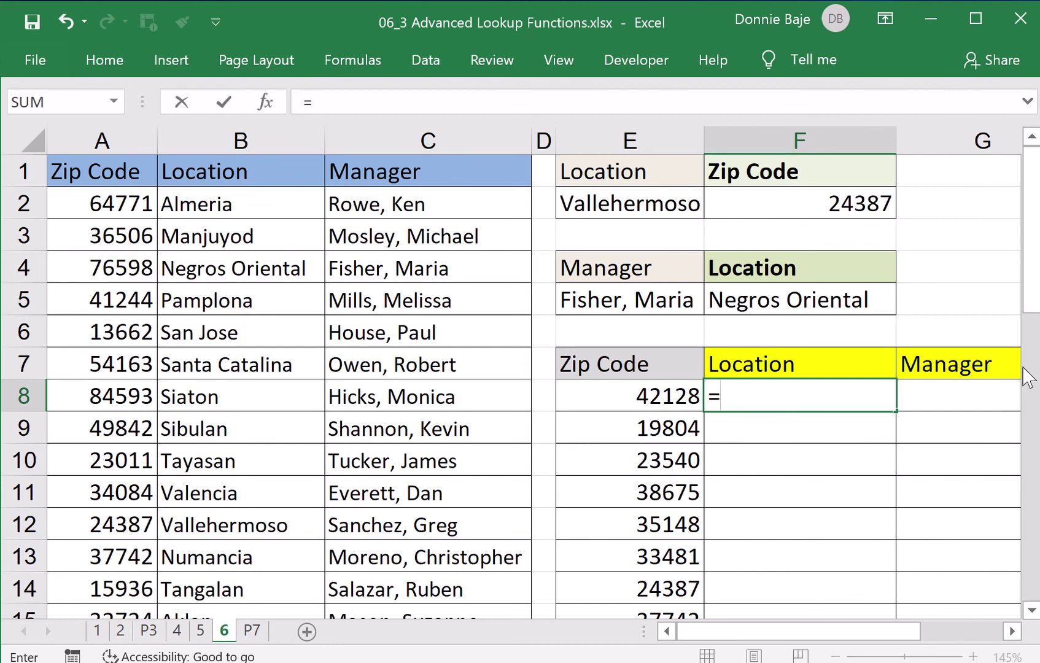
type("VLOOKUP(")
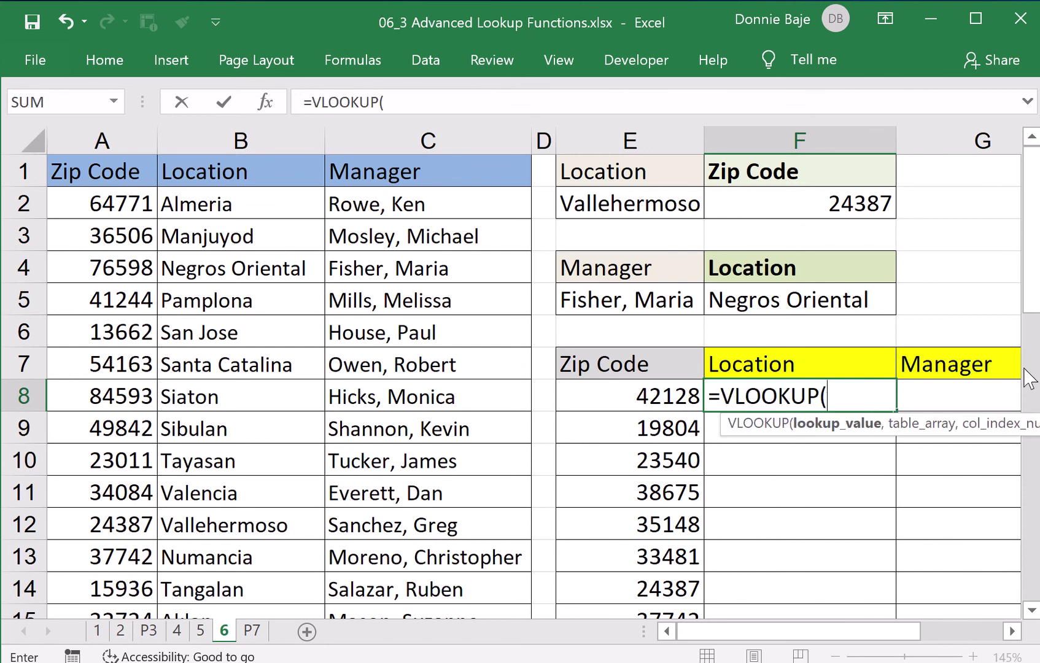
left_click(691, 393)
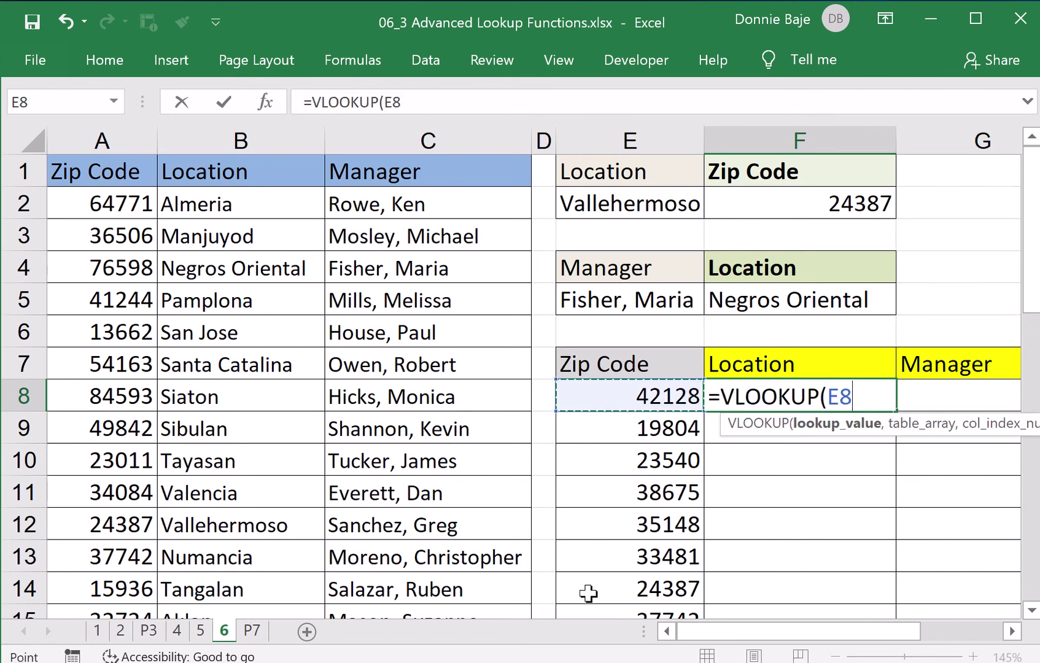
type(",")
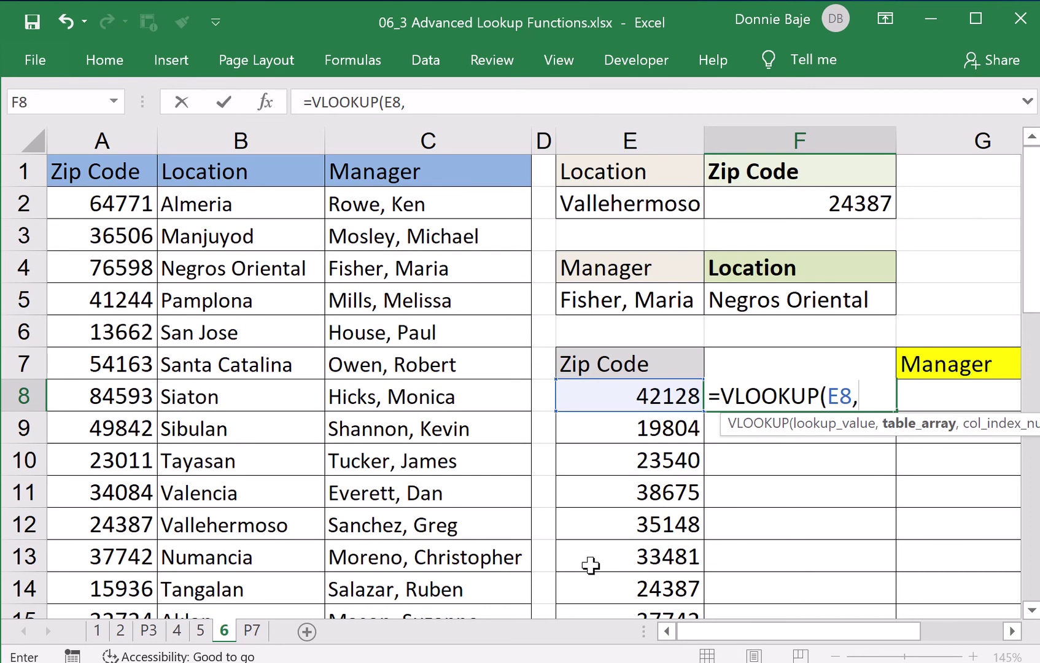
left_click(120, 141)
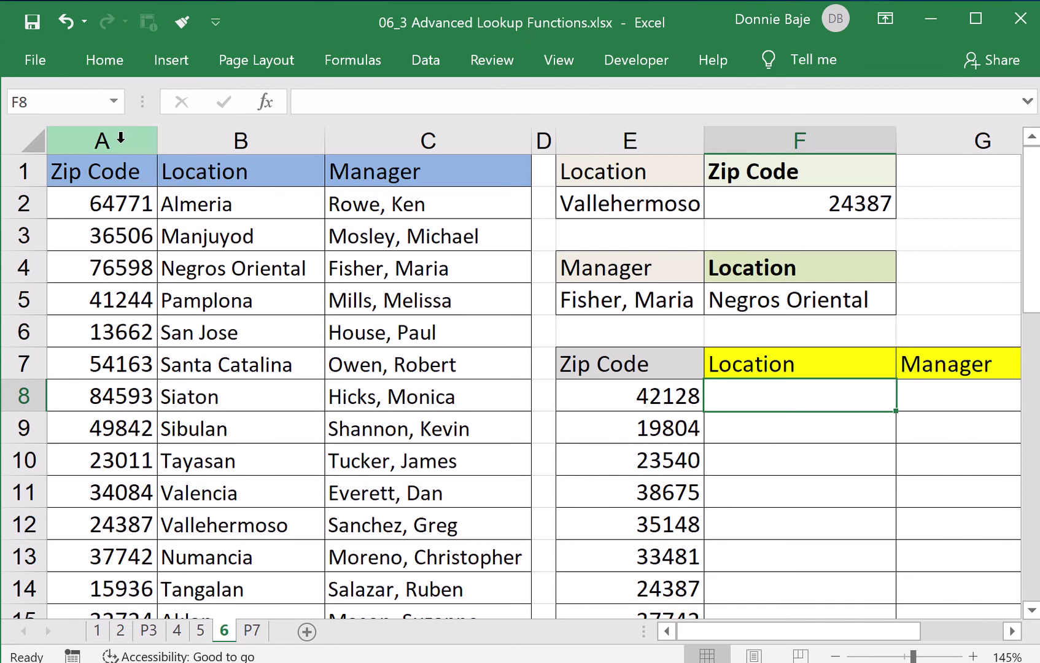
type("=VLOOKUP(")
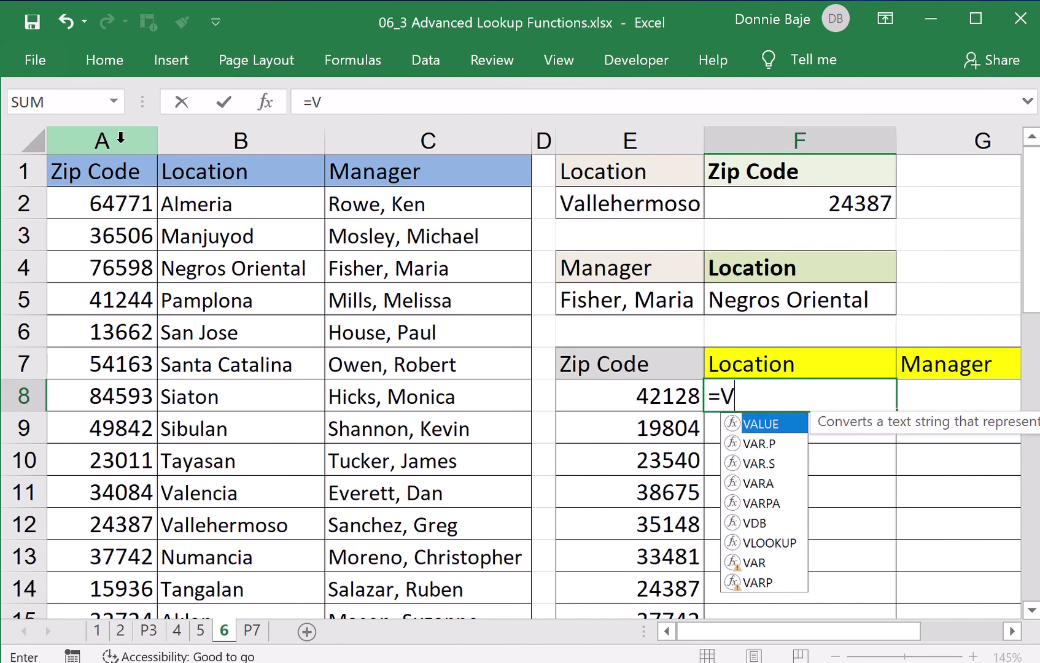
left_click(599, 406)
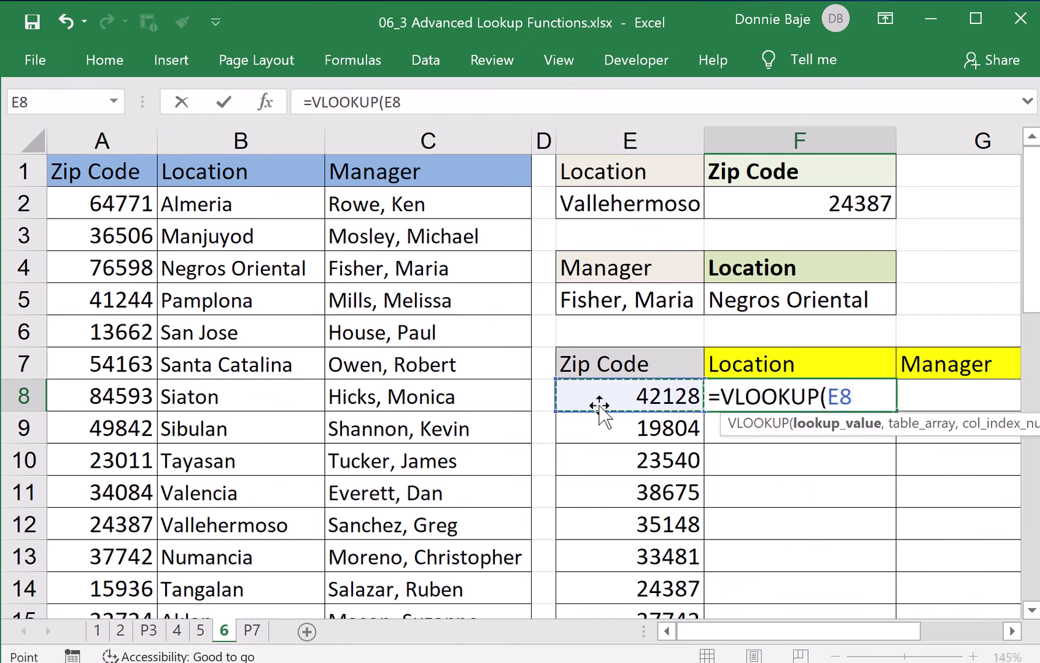
type(",")
left_click_drag(112, 141, 211, 140)
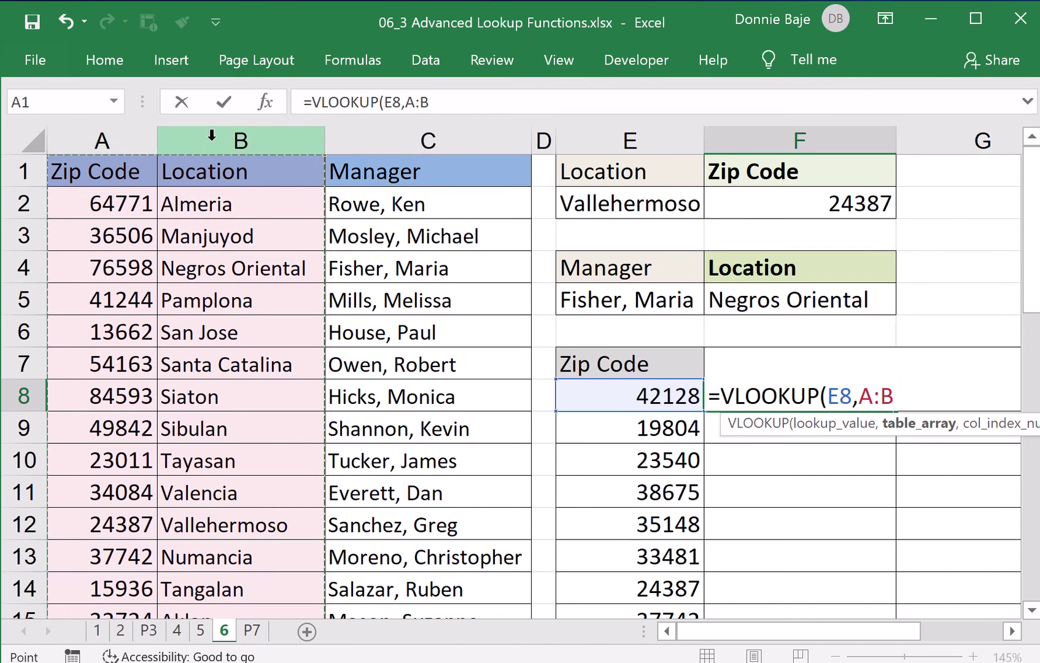
type(",2")
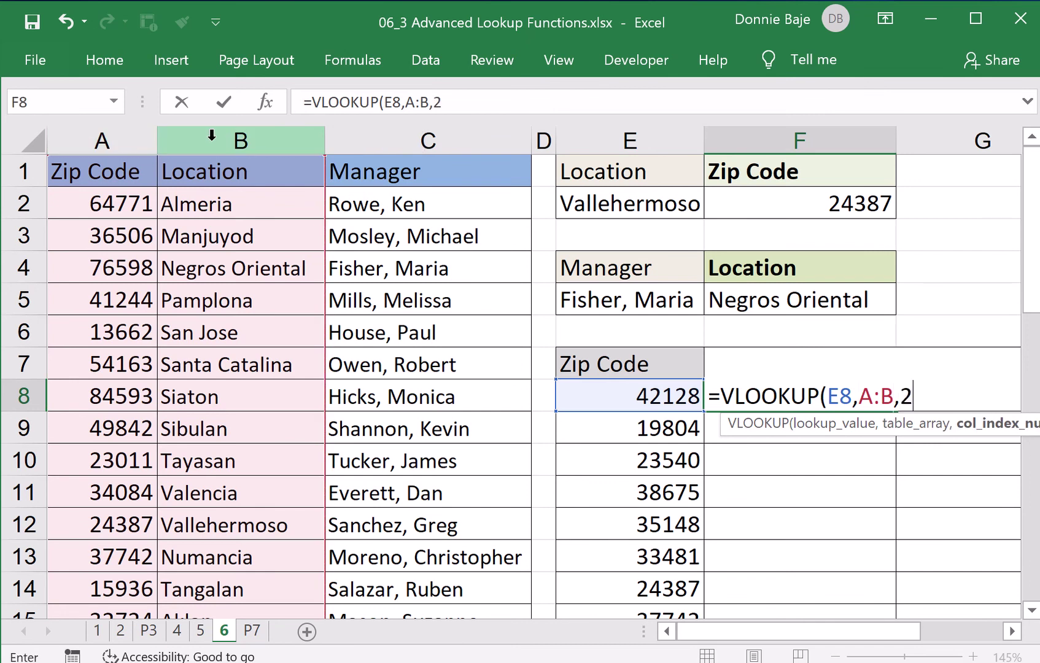
type(",0")
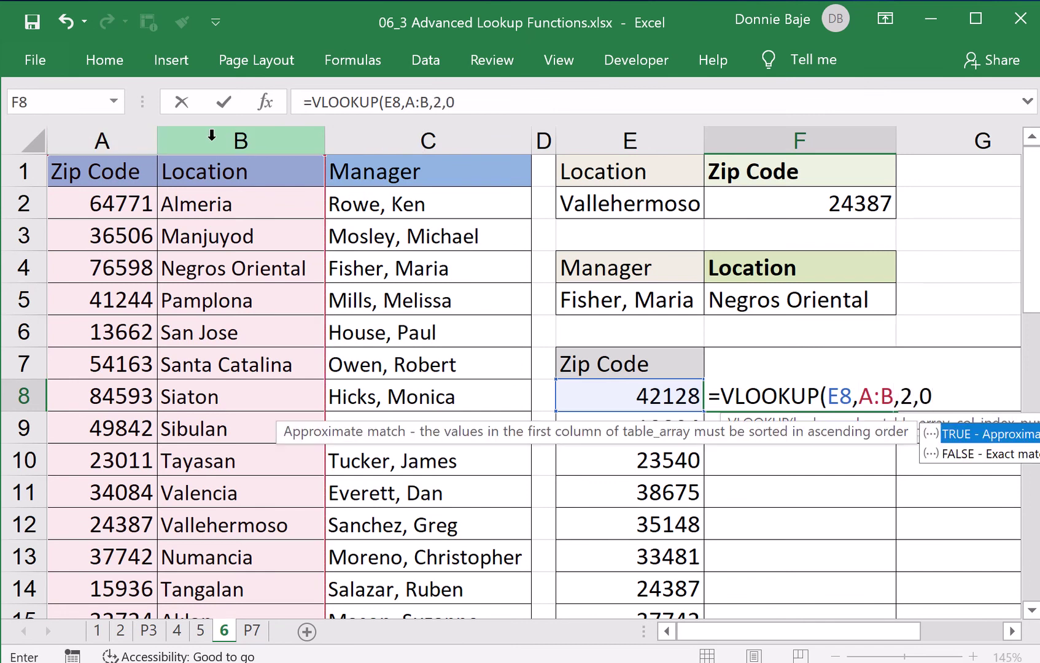
type(")")
Step: Commit the VLOOKUP in F8 and check Libacao against the source row for zip 42128
key("Return")
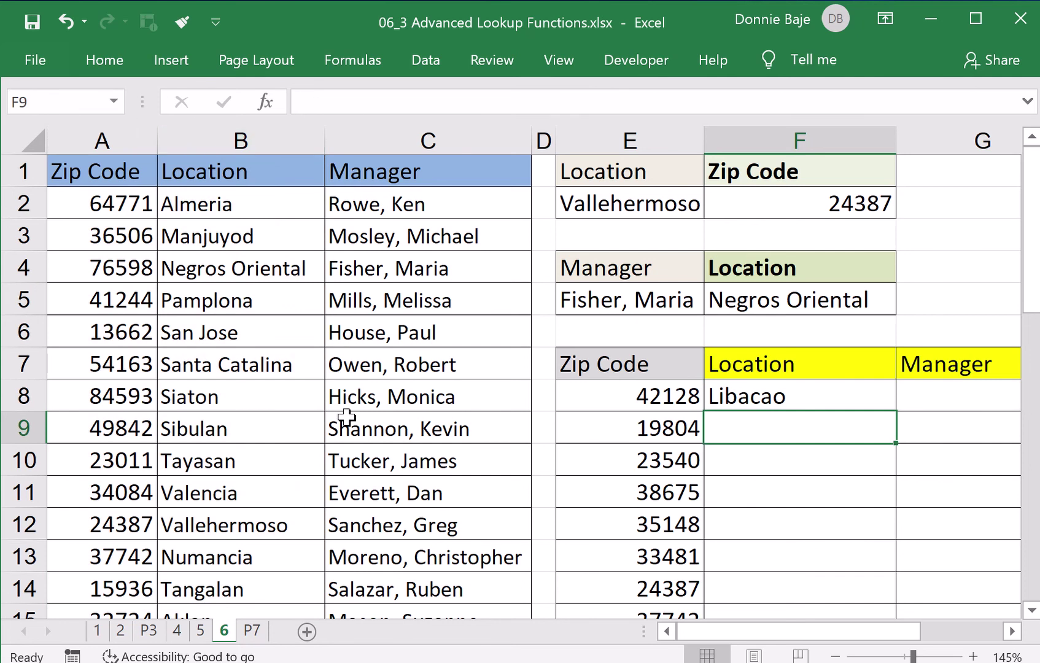
scroll(347, 418, "down", 2)
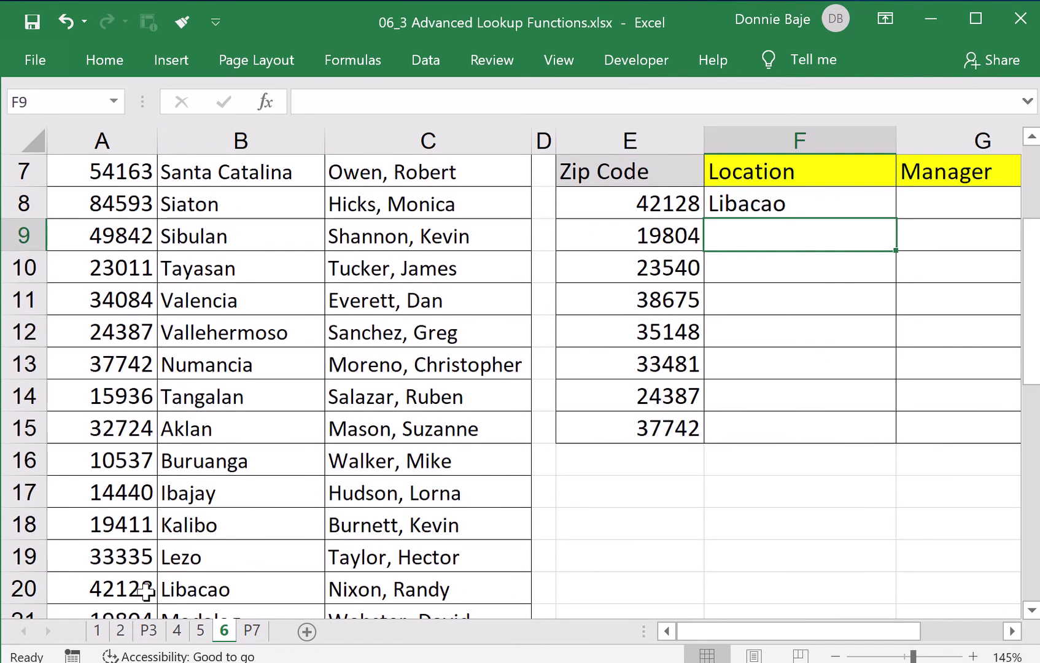
left_click_drag(145, 591, 209, 589)
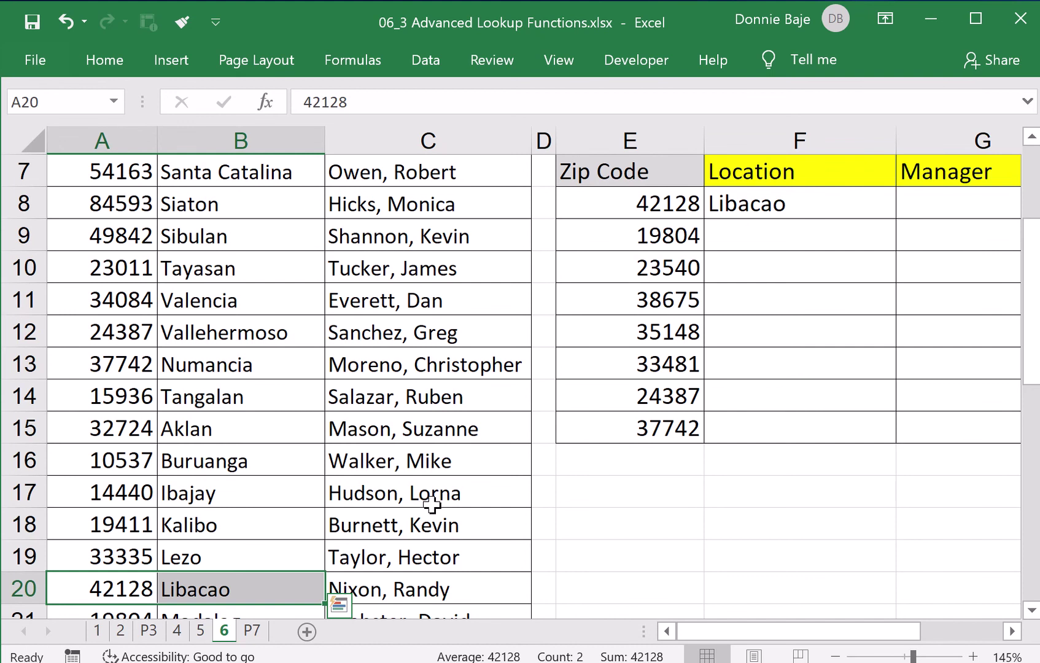
scroll(431, 501, "up", 2)
Step: Fill F8's =VLOOKUP(E8,A:B,2,0) down to F15 and reopen F8 to inspect it
left_click(814, 396)
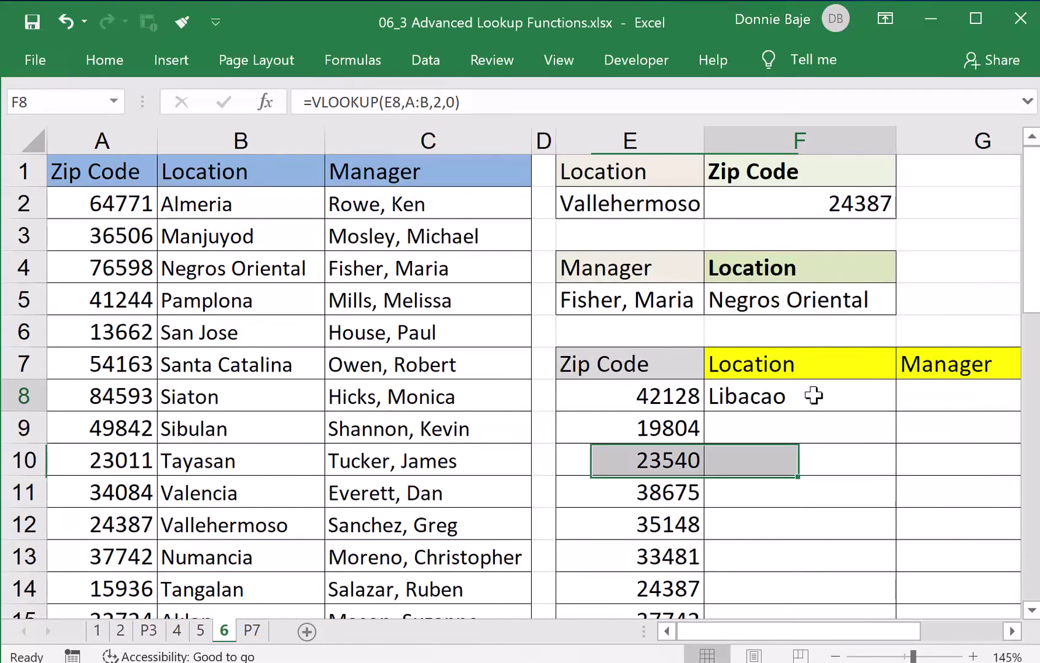
double_click(897, 412)
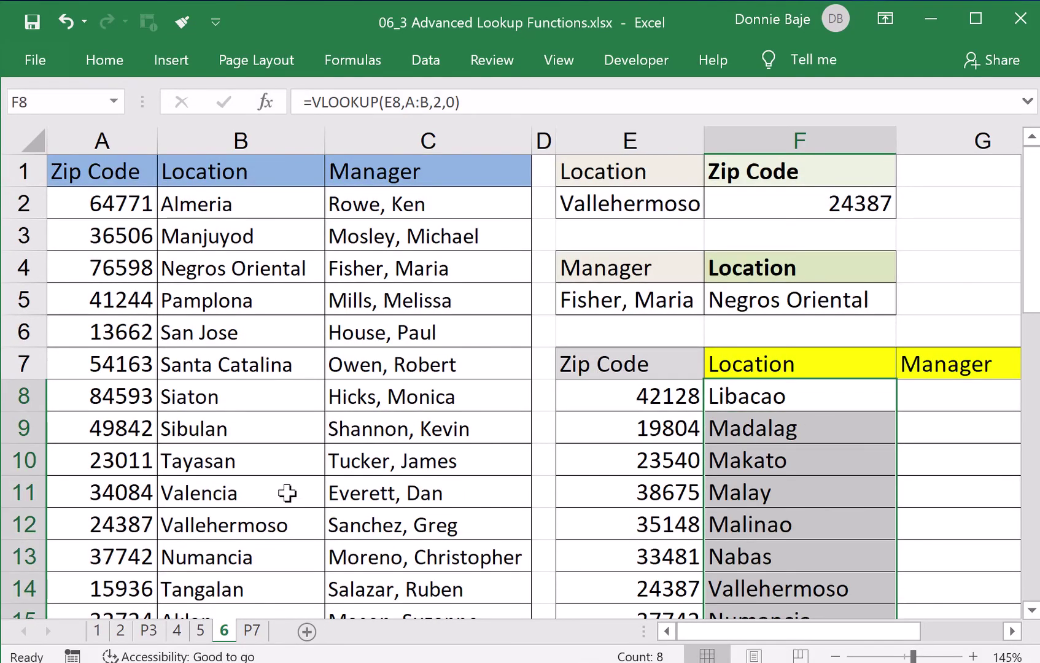
scroll(286, 493, "down", 3)
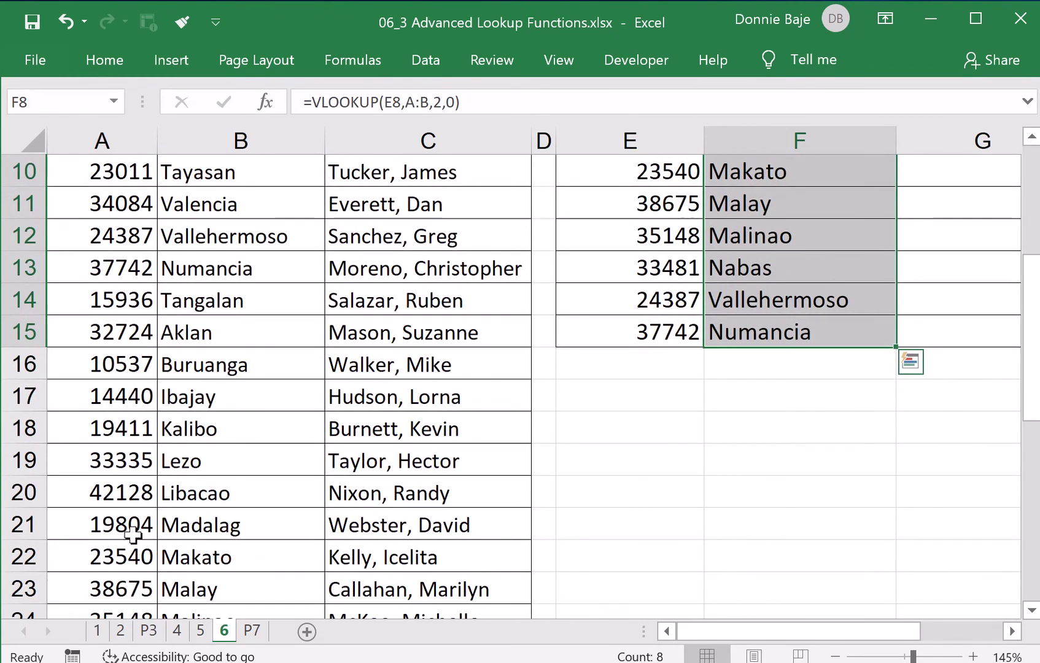
left_click_drag(133, 536, 175, 527)
scroll(502, 473, "up", 1)
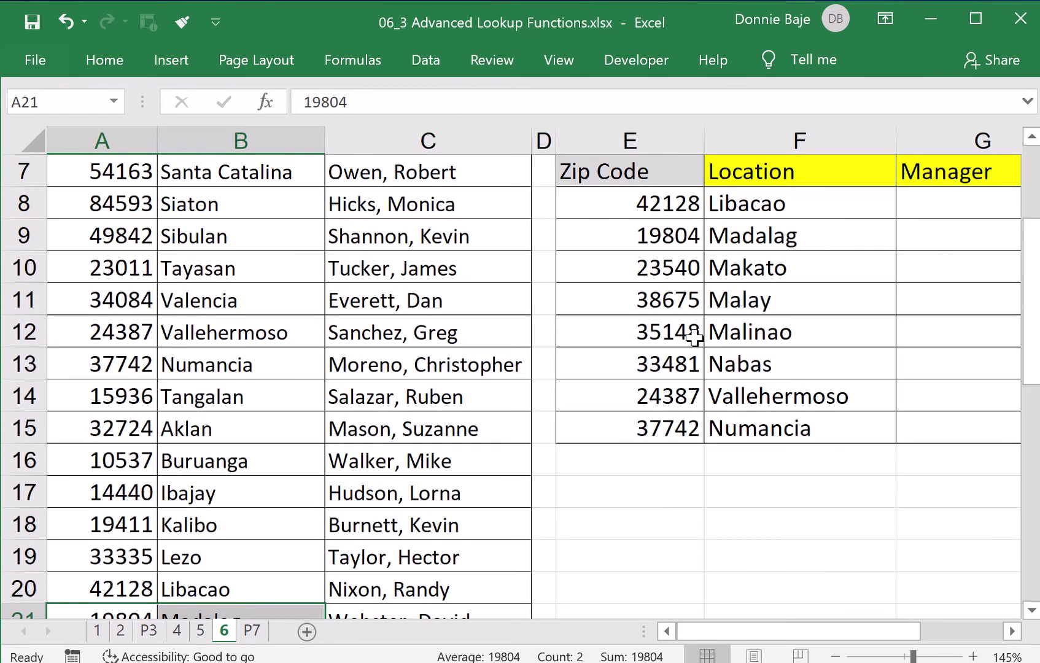
scroll(726, 256, "up", 1)
left_click(732, 297)
double_click(734, 301)
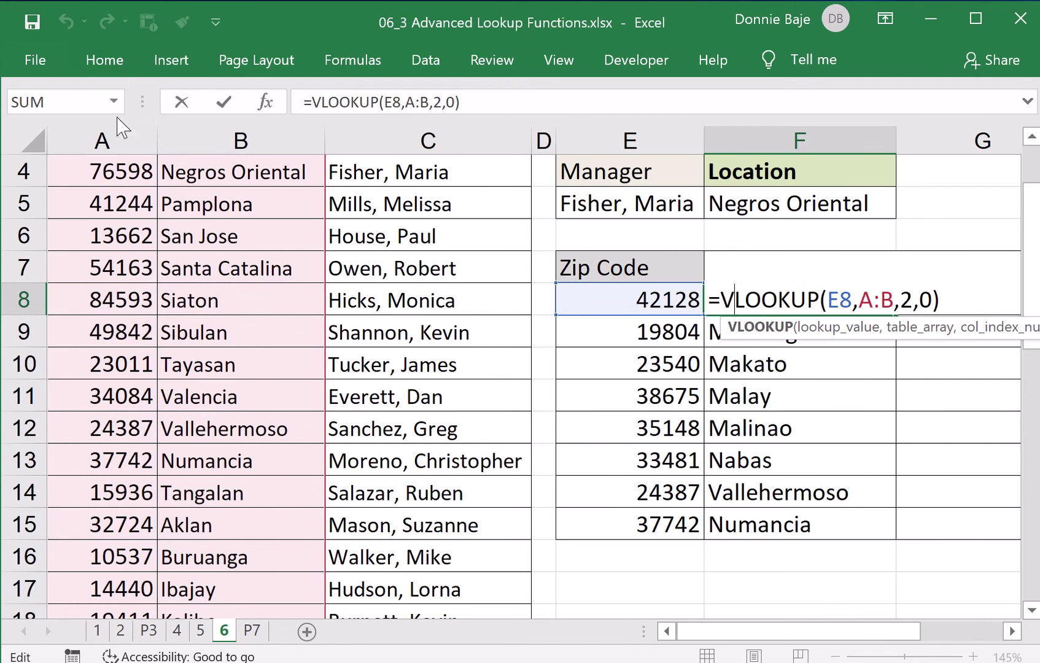
Step: Replace F8's VLOOKUP with =INDEX(B:B,MATCH(E8,A:A,0)), still returning Libacao for zip 42128
key("Escape")
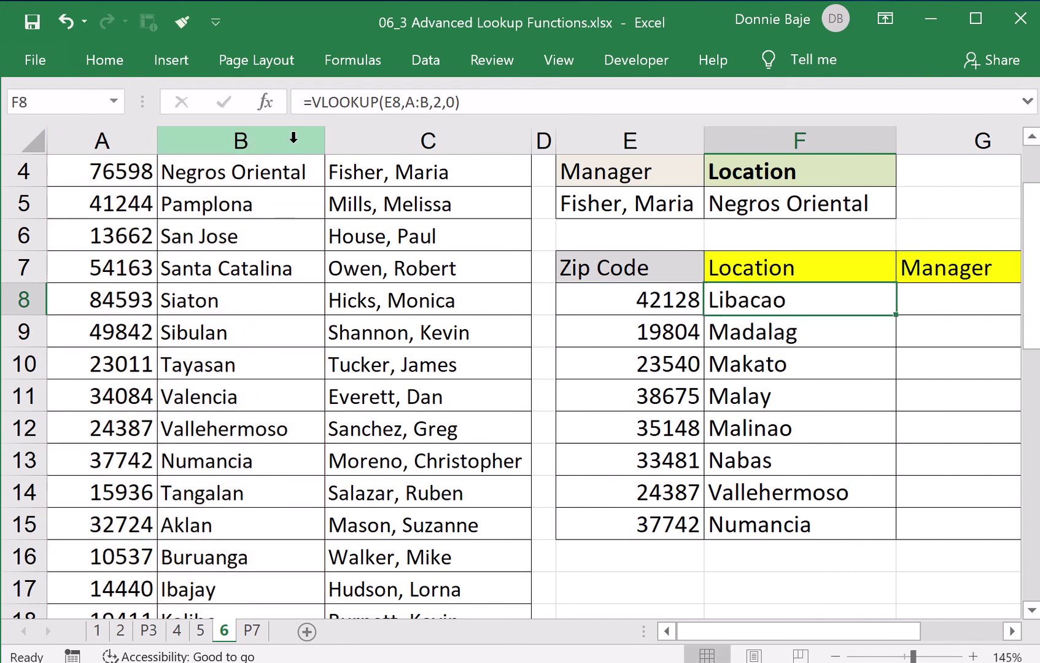
type("=INDEX(")
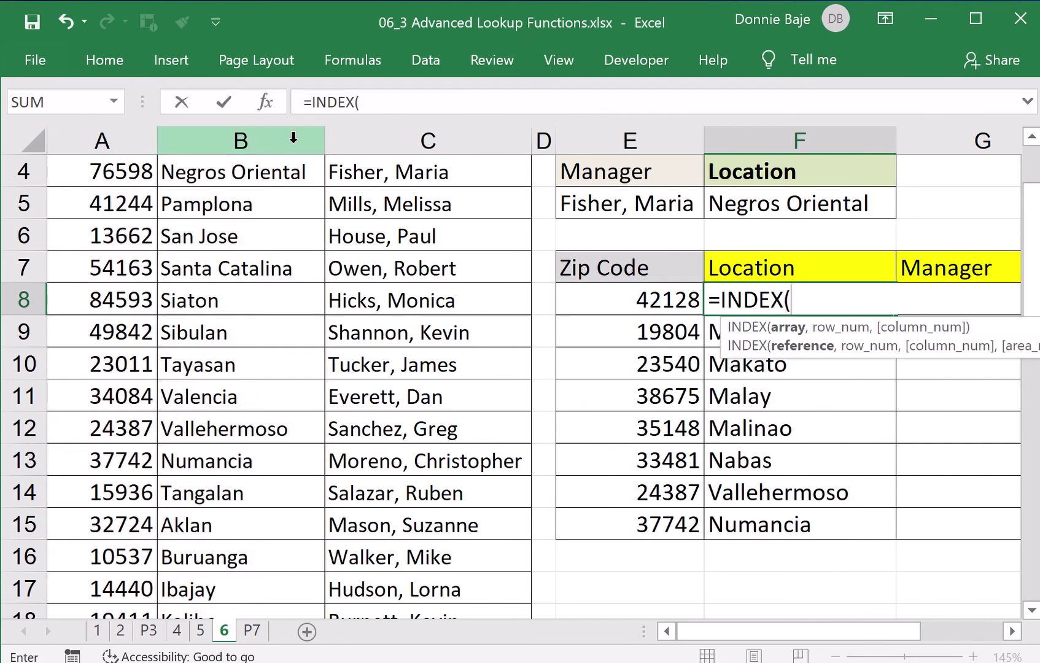
scroll(369, 260, "down", 1)
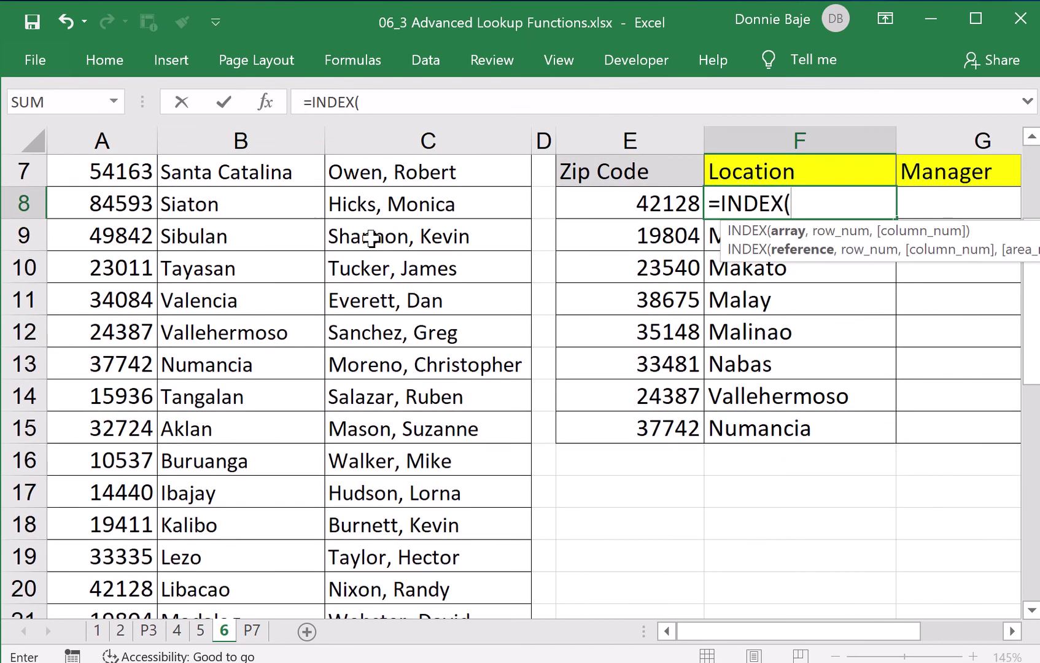
scroll(374, 257, "up", 2)
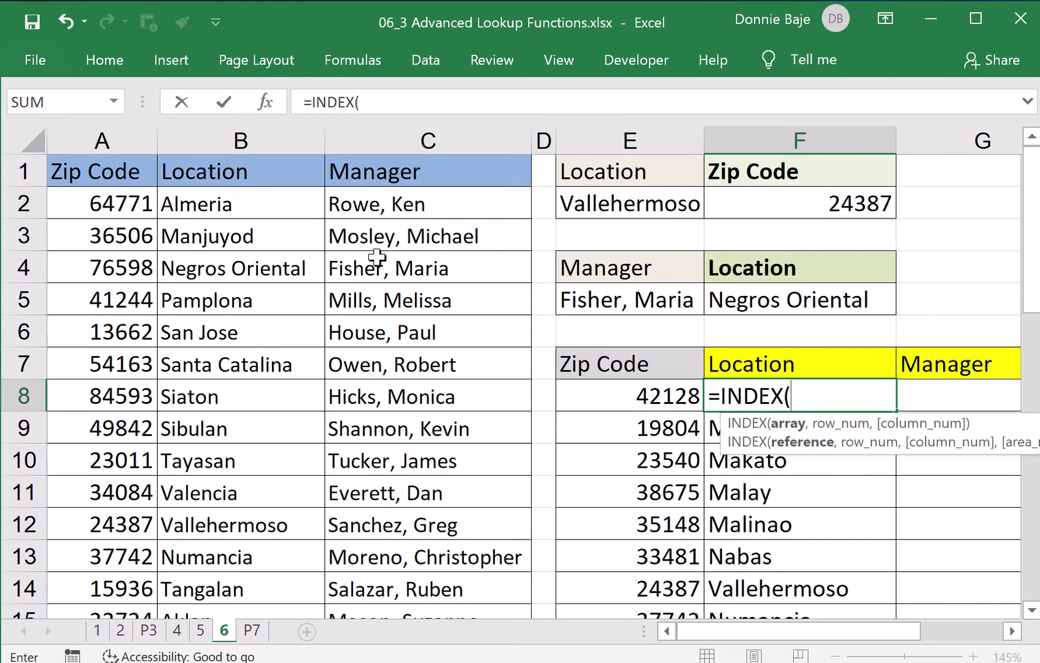
left_click(268, 141)
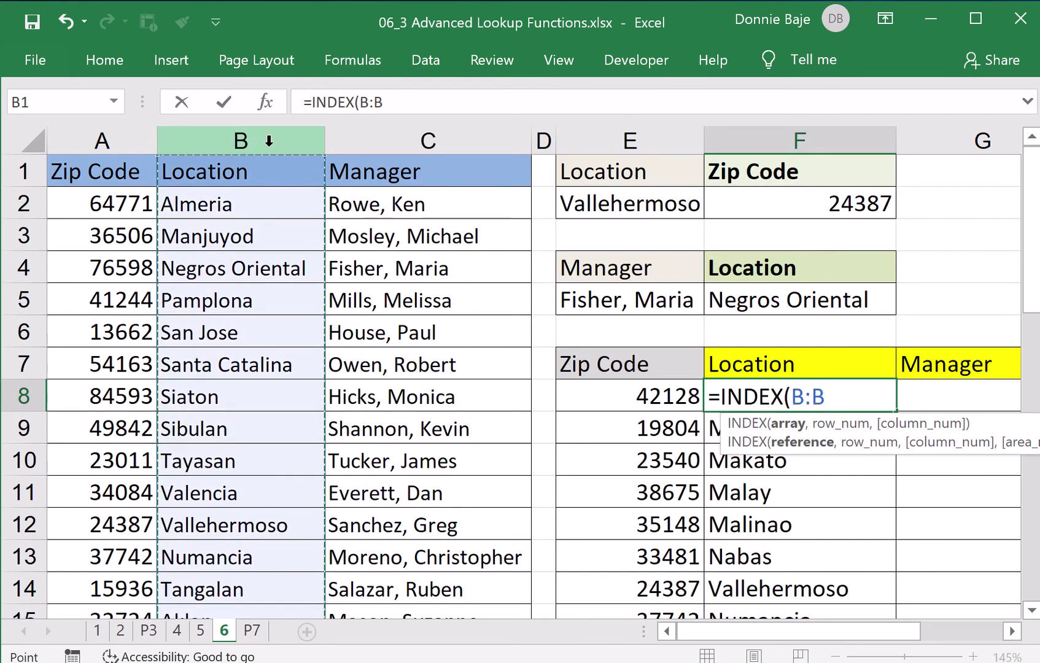
type(",")
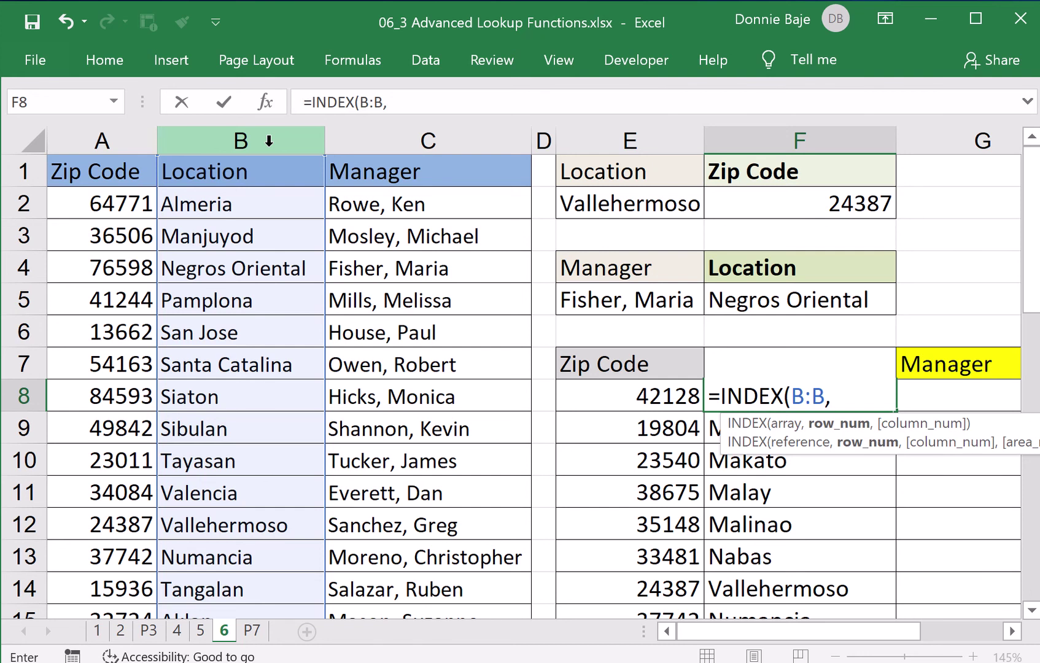
type("MATCH")
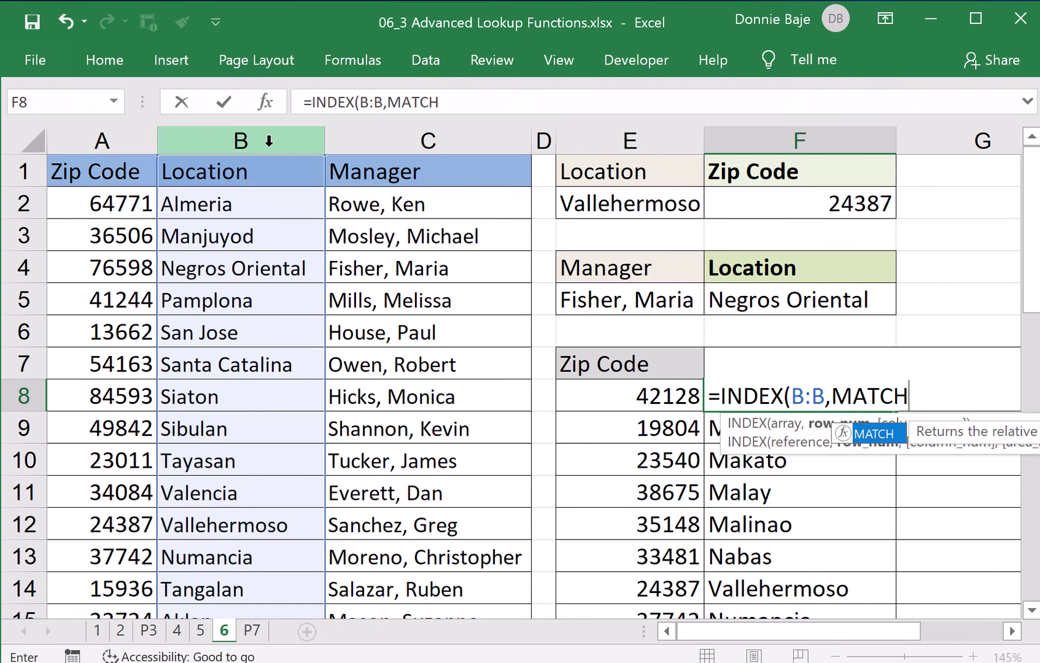
type("(")
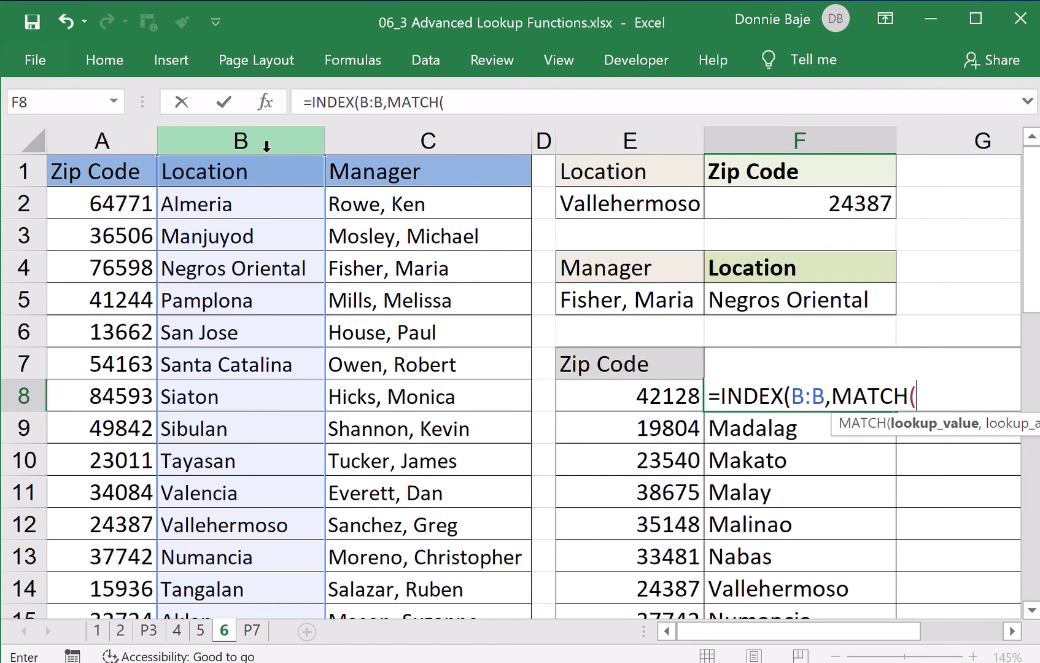
left_click(645, 393)
type(",")
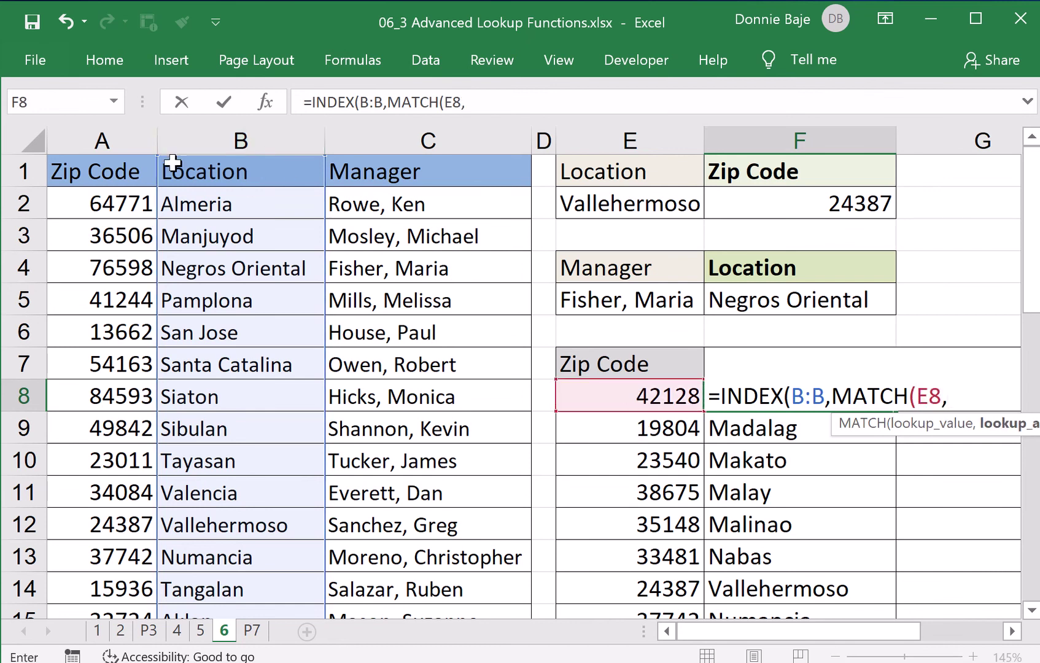
left_click(119, 130)
type(",")
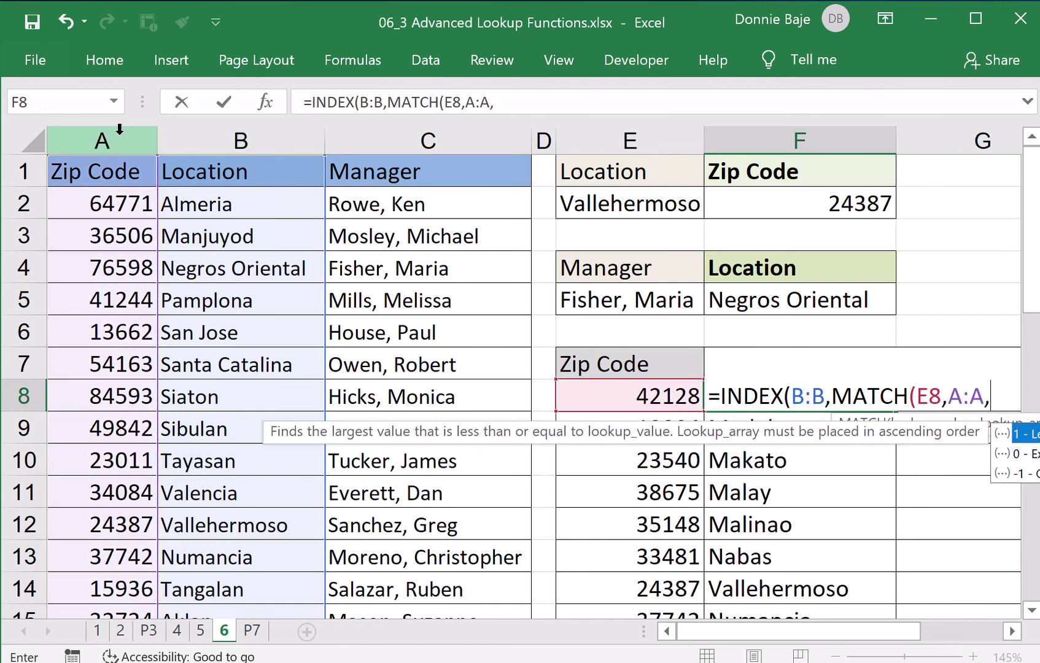
type("0)")
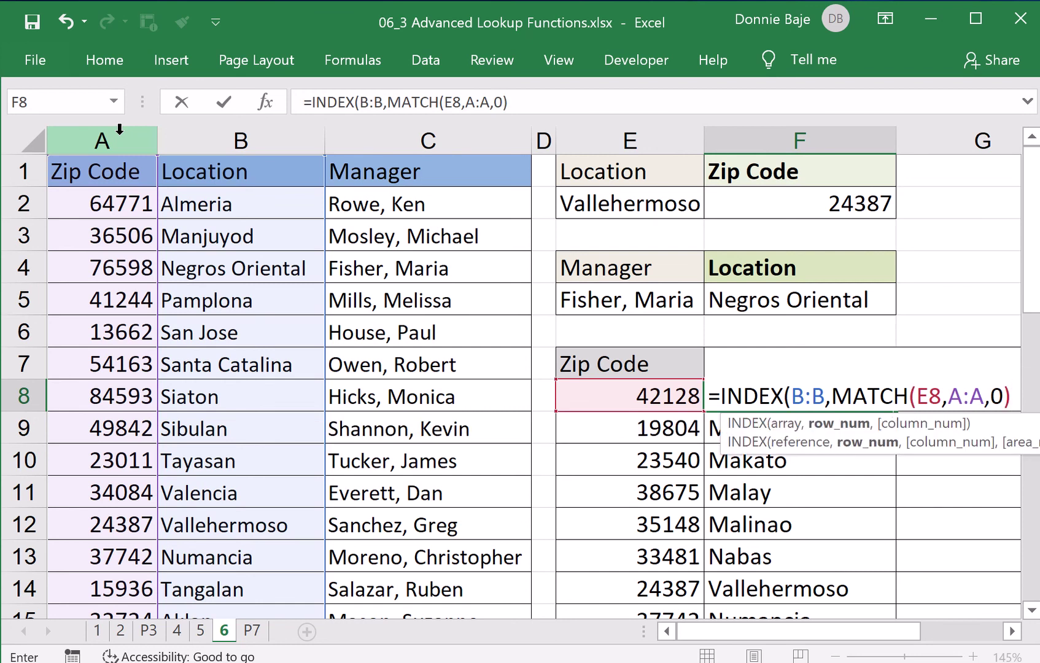
type(")")
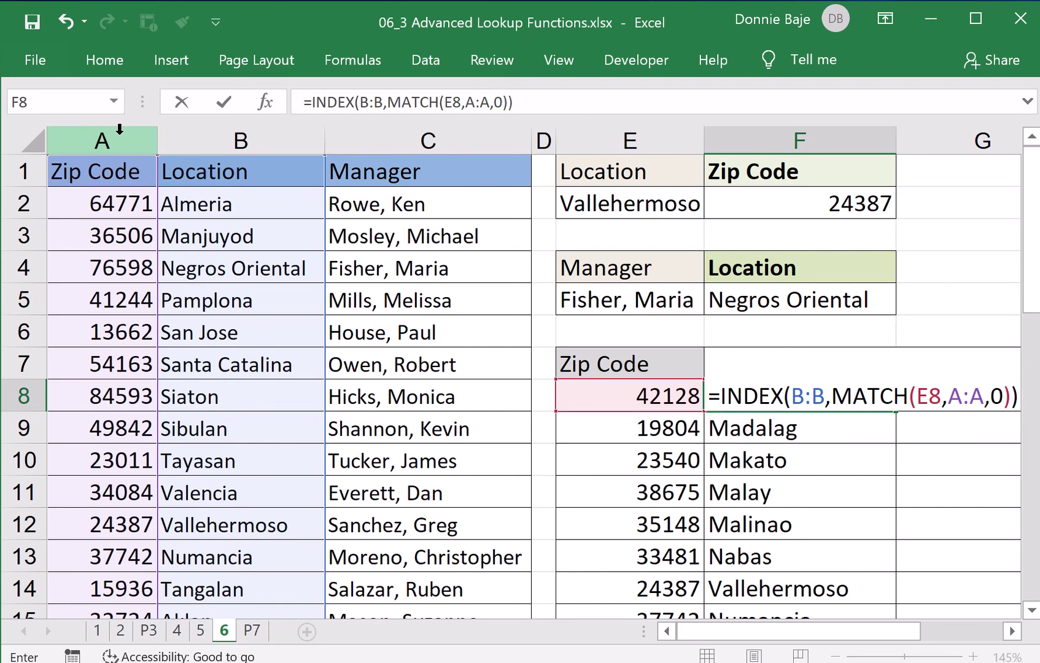
key("Return")
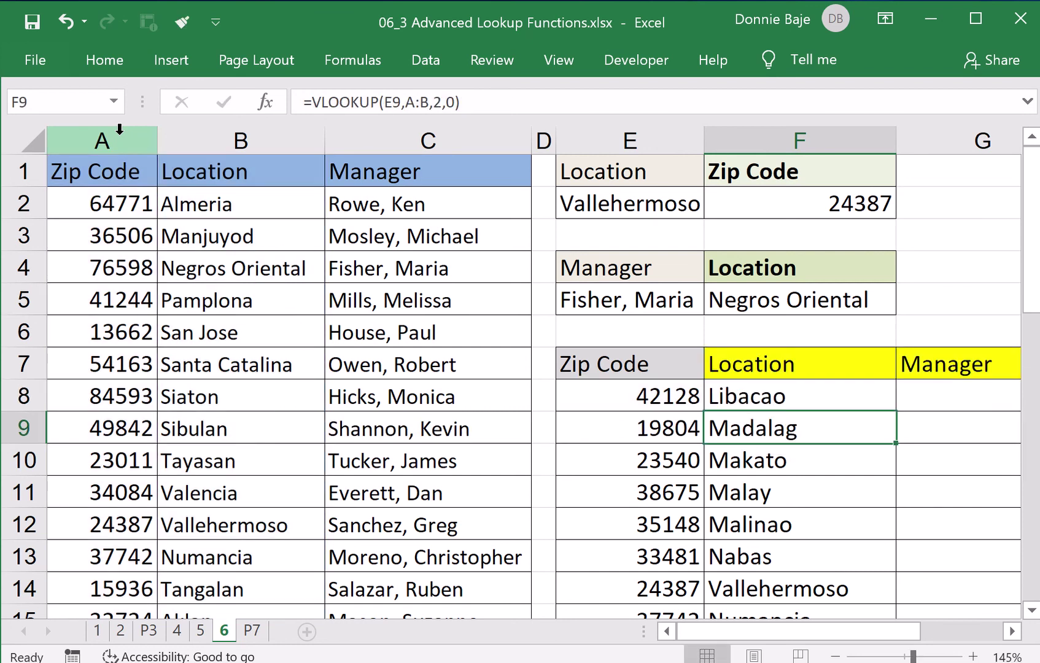
Step: Fill F8's INDEX/MATCH down to F15 and confirm F9 reads =INDEX(B:B,MATCH(E9,A:A,0))
left_click(798, 395)
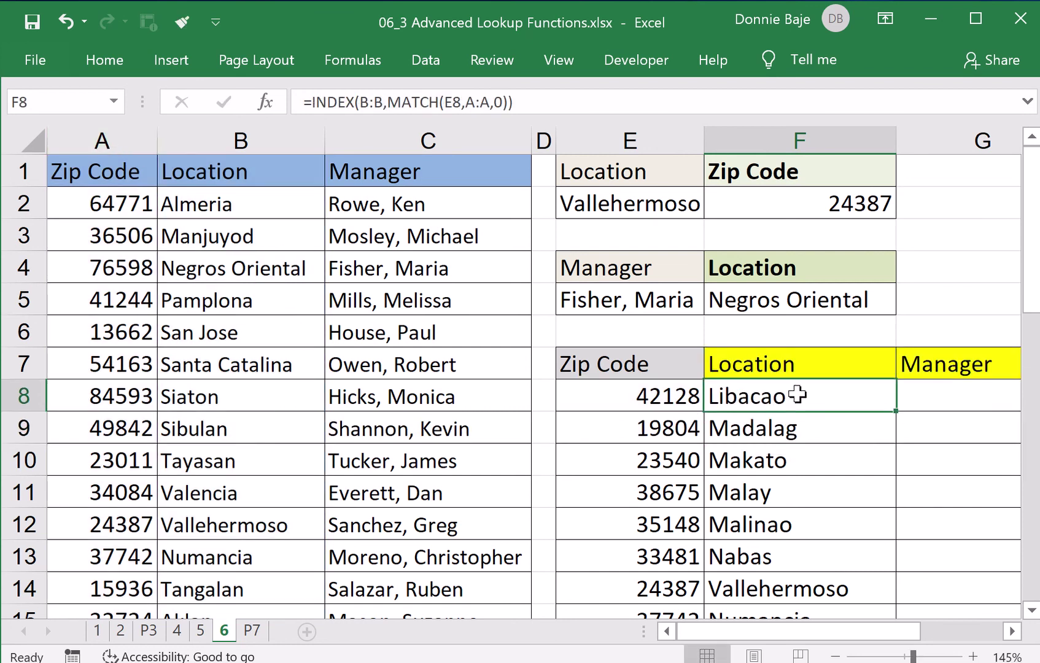
double_click(895, 412)
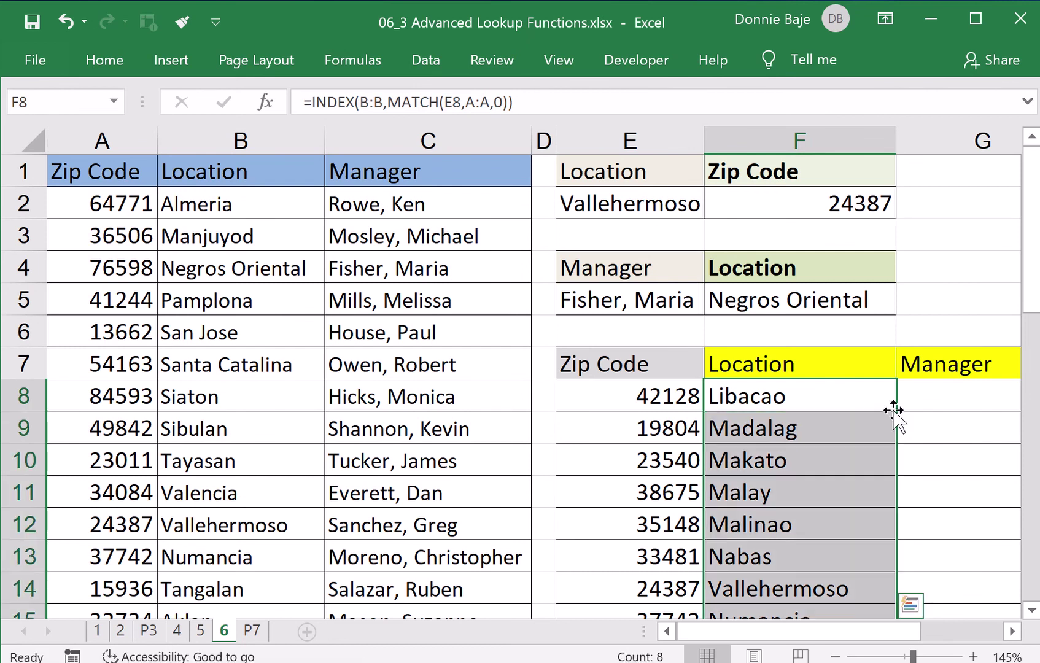
double_click(864, 398)
key("Escape")
left_click(848, 432)
double_click(854, 428)
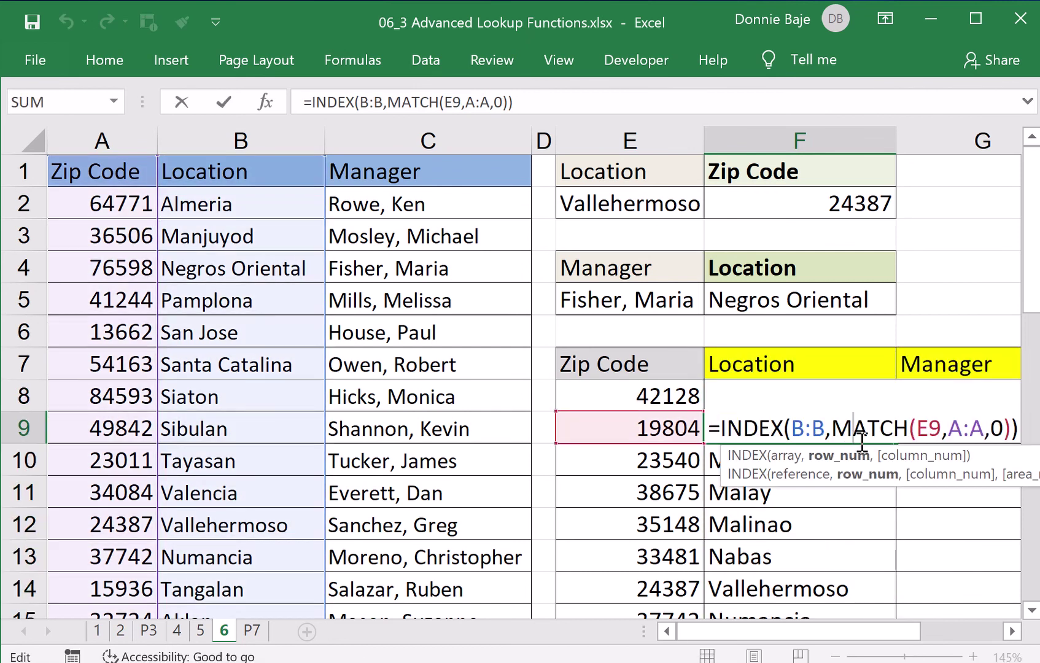
key("Escape")
Step: Review F8's formula for comparison, then zoom the sheet out to 130%
left_click(828, 397)
double_click(827, 397)
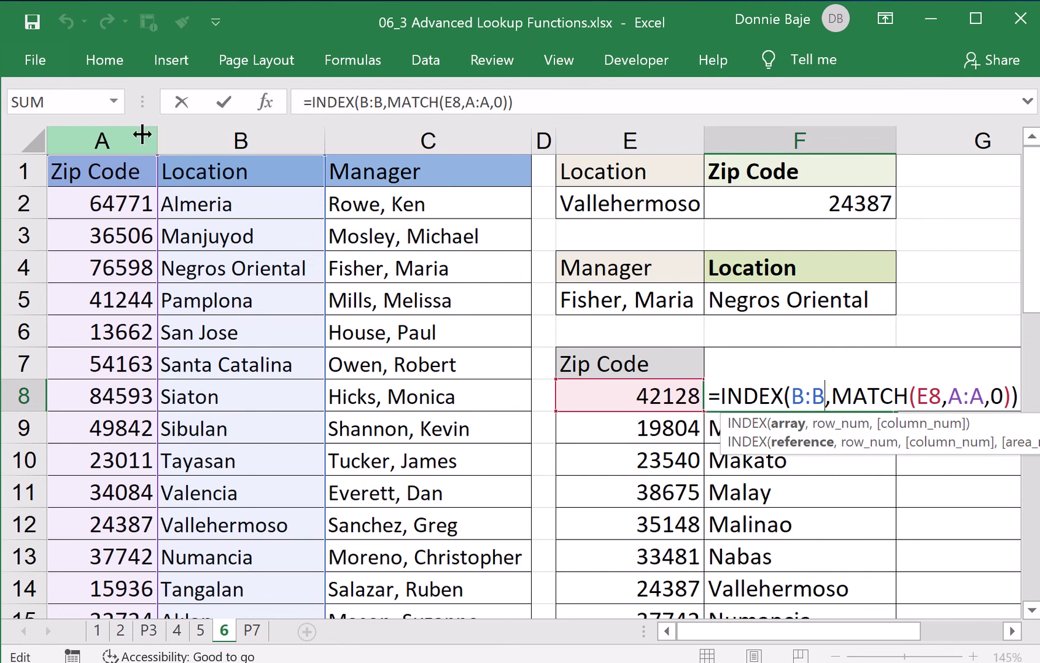
key("Return")
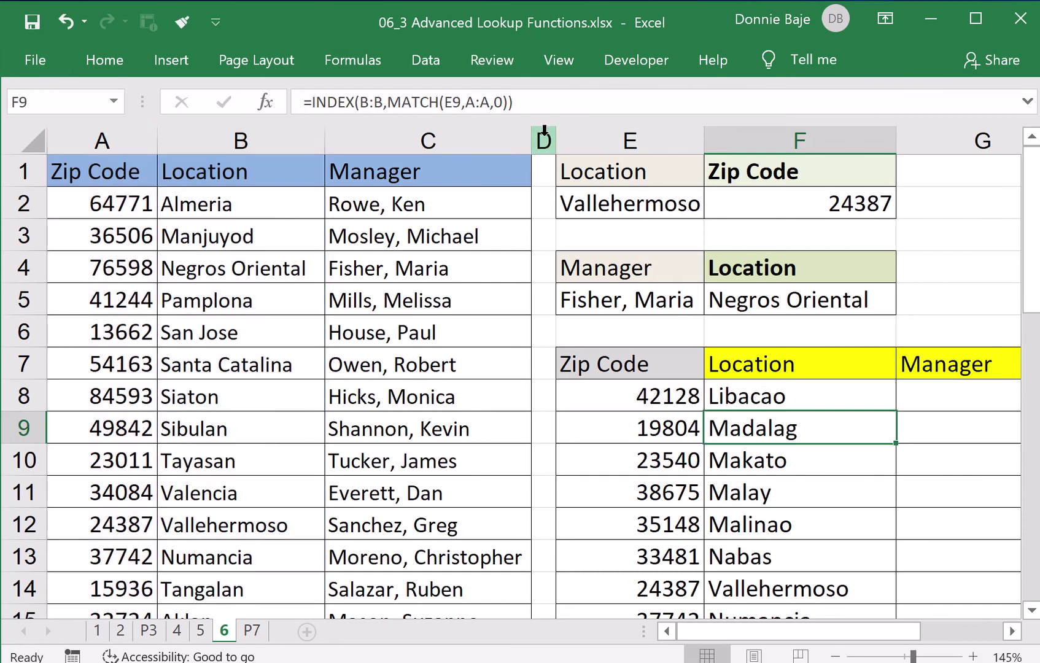
left_click(837, 657)
left_click(836, 657)
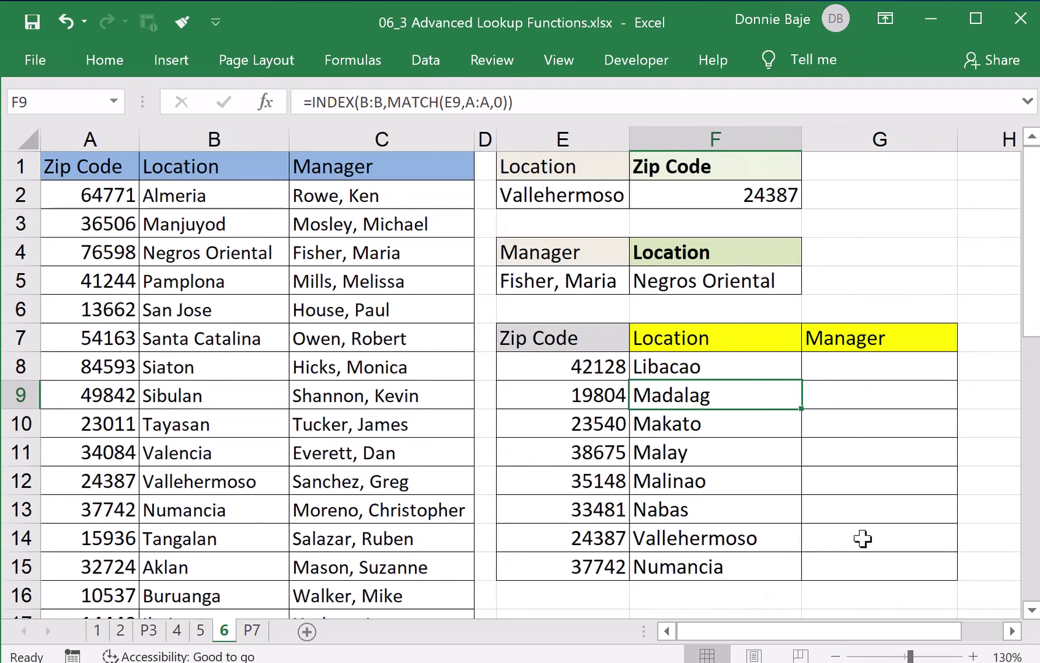
Step: Enter =INDEX(C:C,MATCH(E8,A:A,0)) in G8 to return the manager for zip 42128
left_click(835, 361)
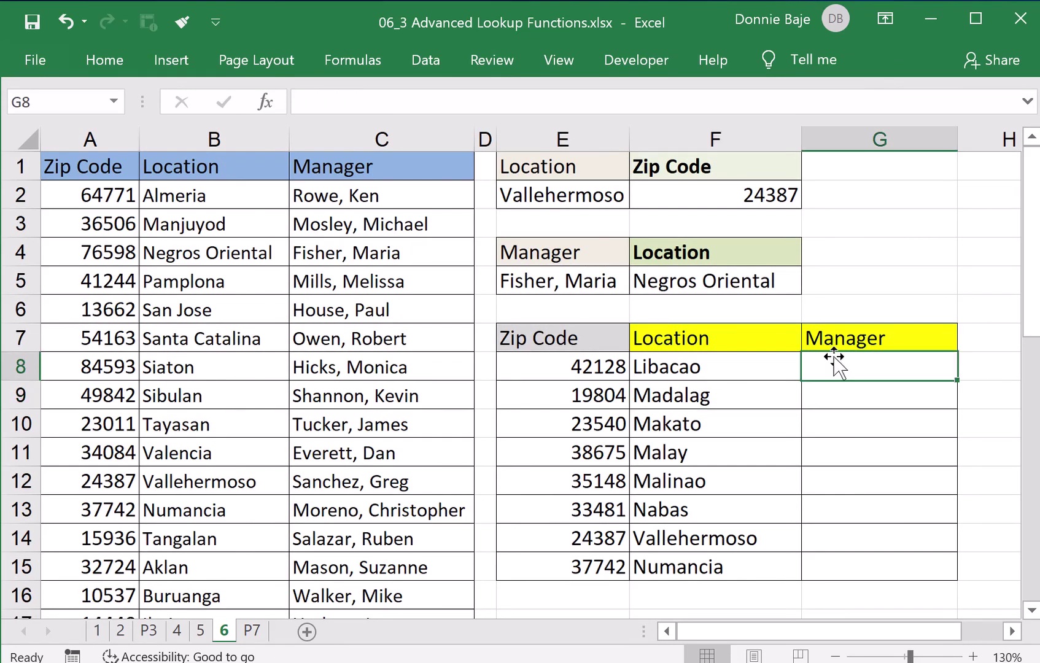
type("=INDEC(")
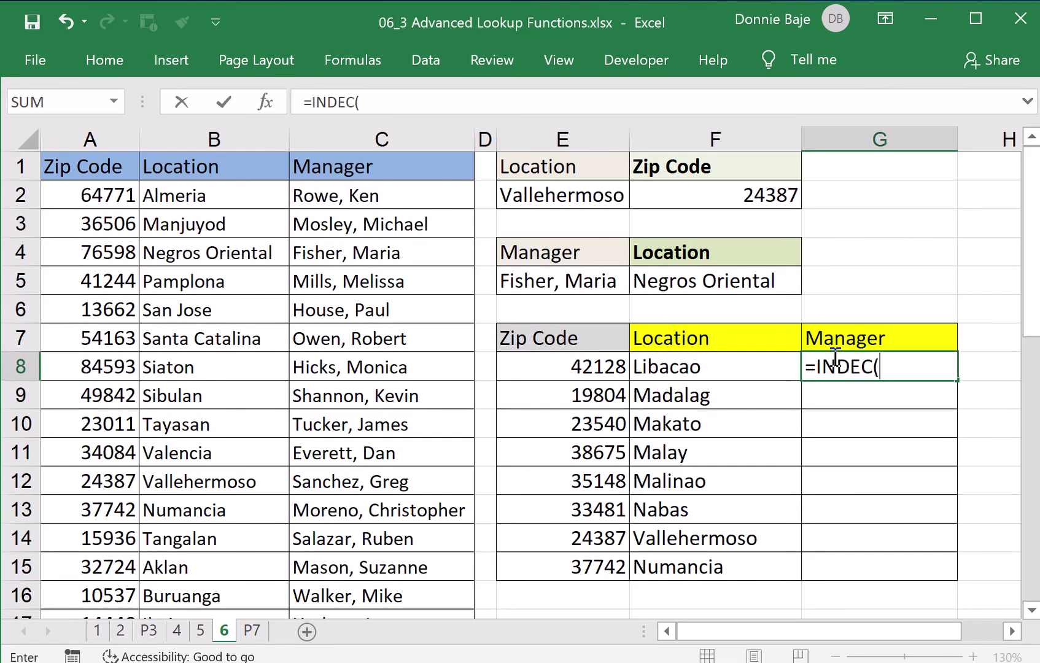
key("BackSpace")
key("BackSpace")
type("X(")
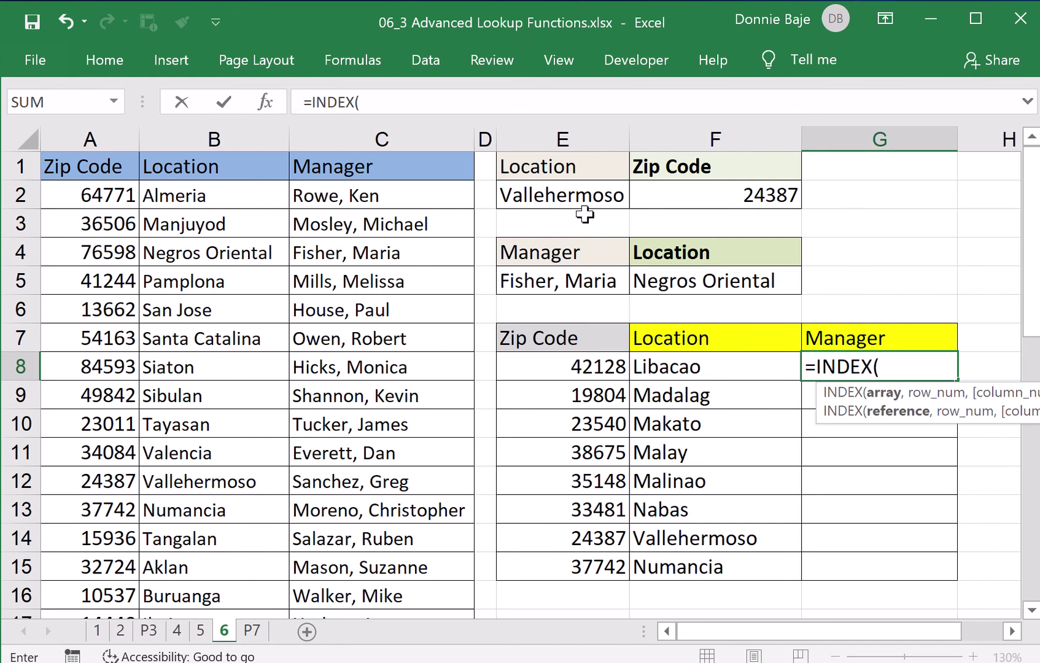
left_click(410, 137)
type(",")
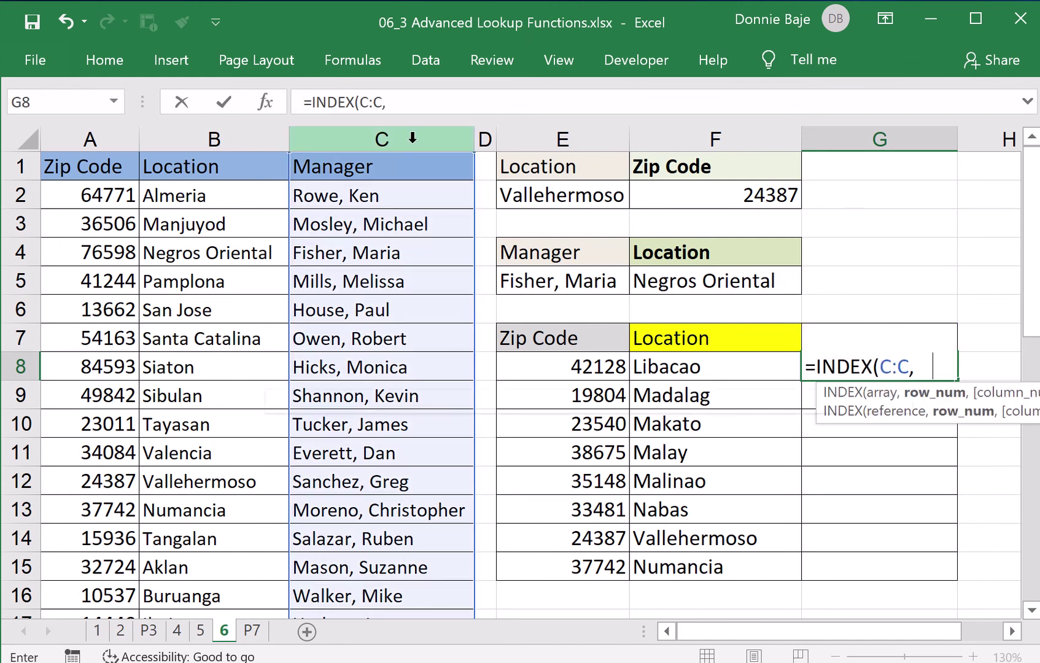
type("MATCH(")
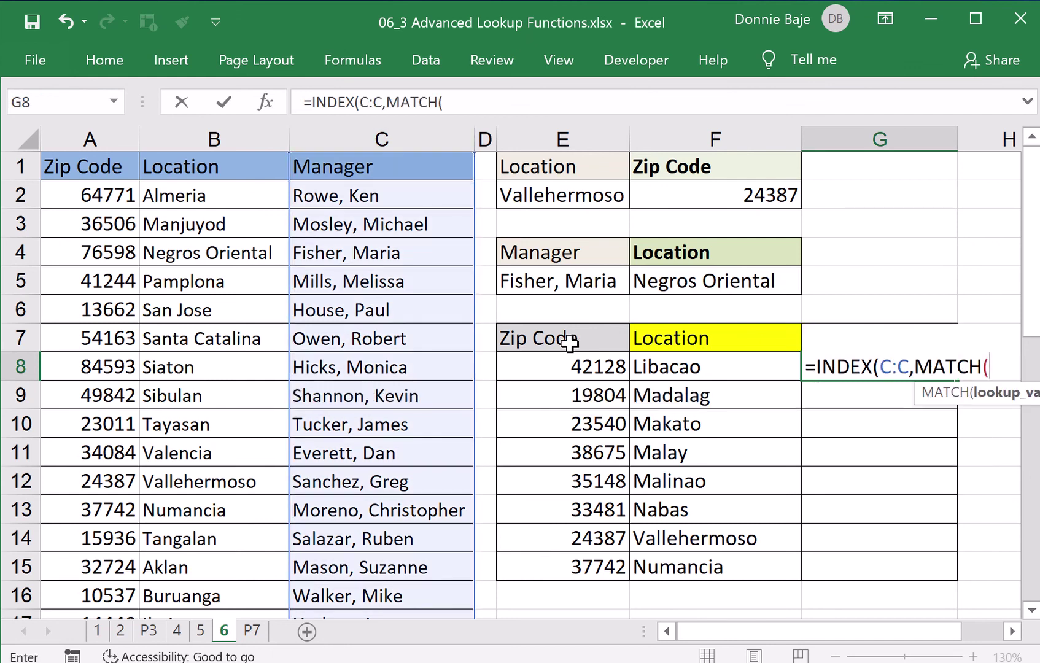
left_click(559, 364)
type(",")
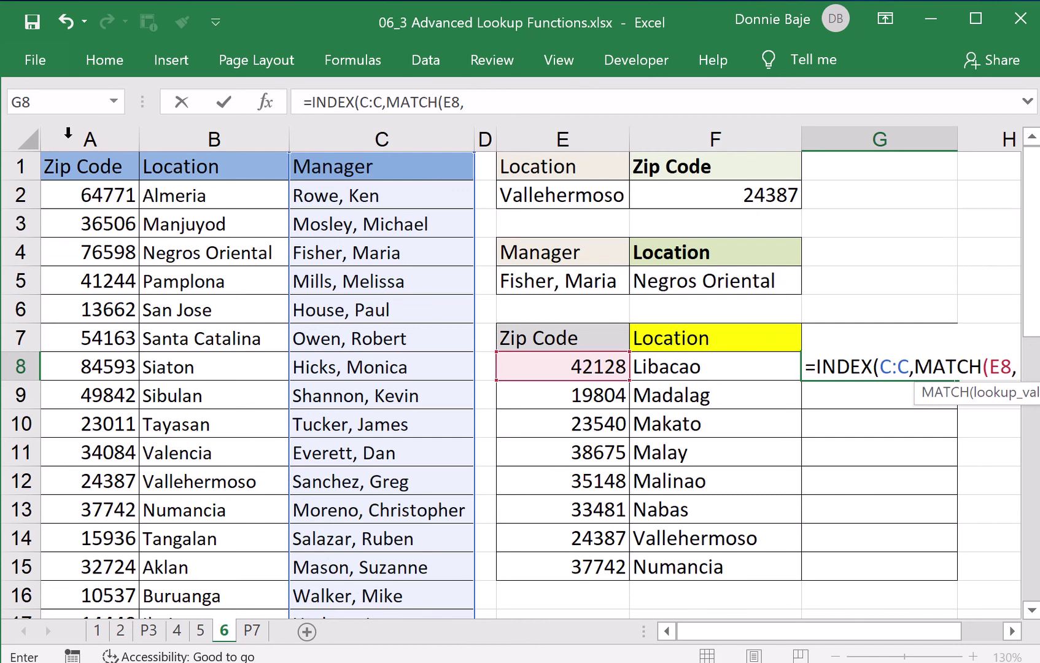
left_click(86, 137)
type(",0))")
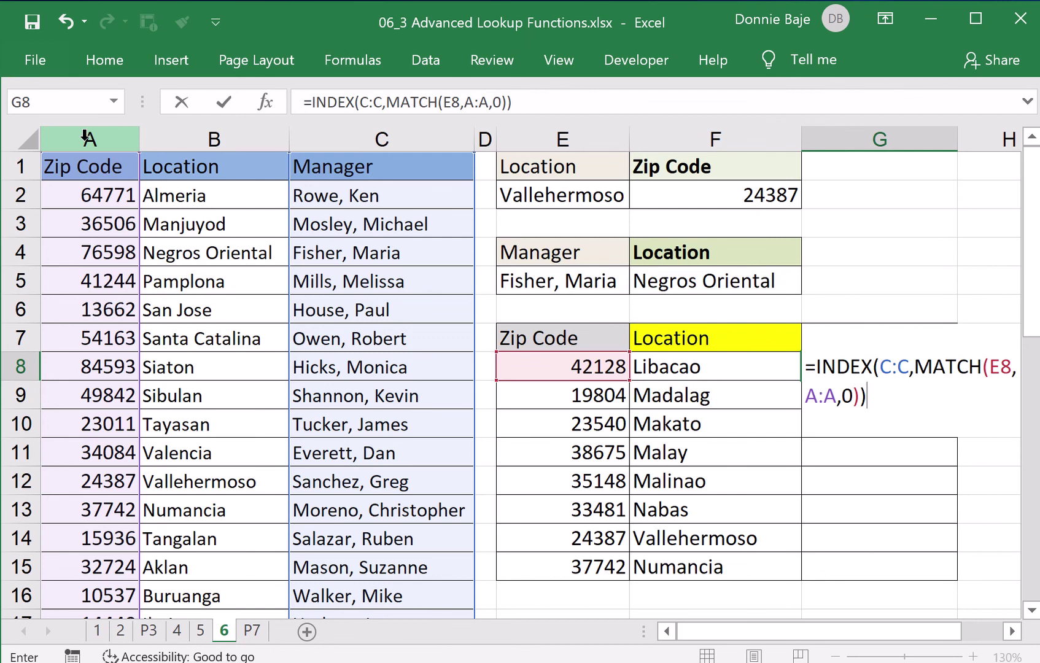
key("Return")
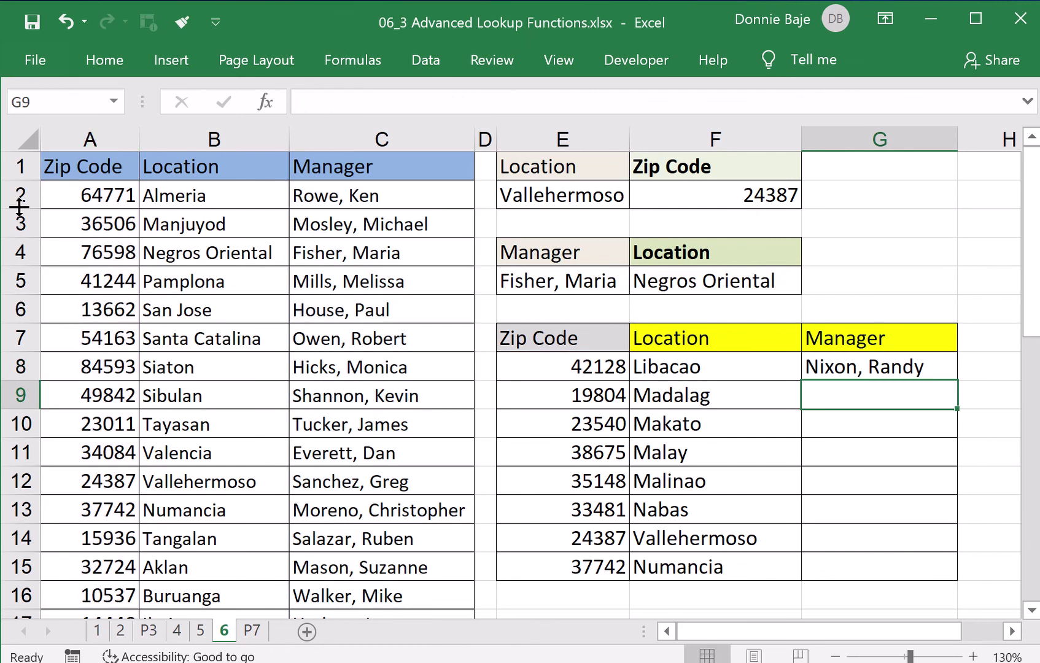
Step: Fill G8's manager formula down through G15
left_click(955, 368)
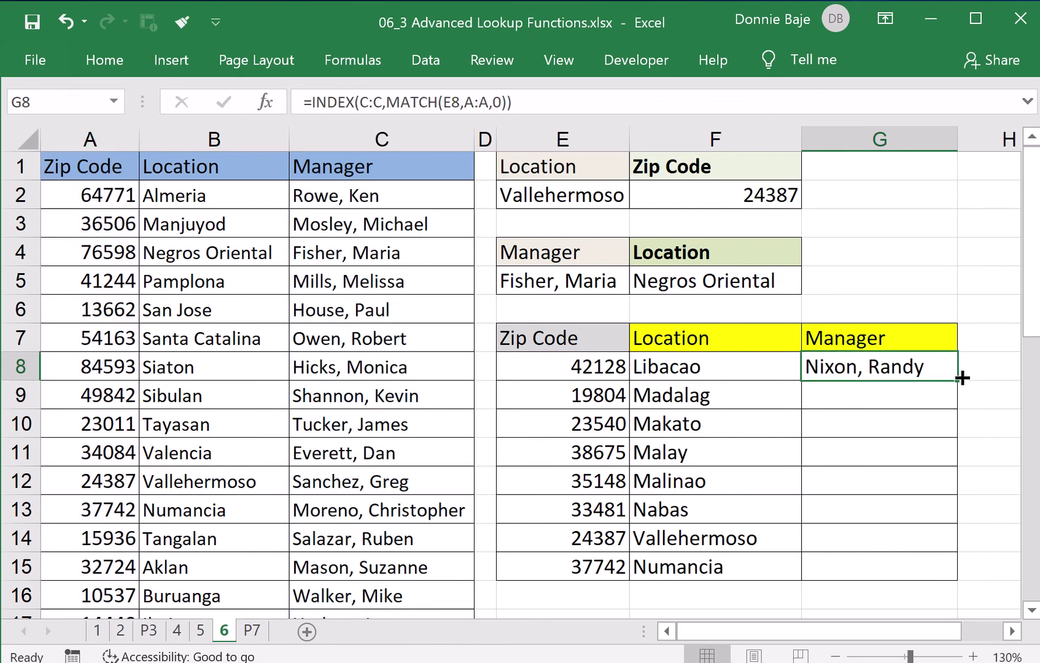
double_click(959, 379)
left_click(931, 365)
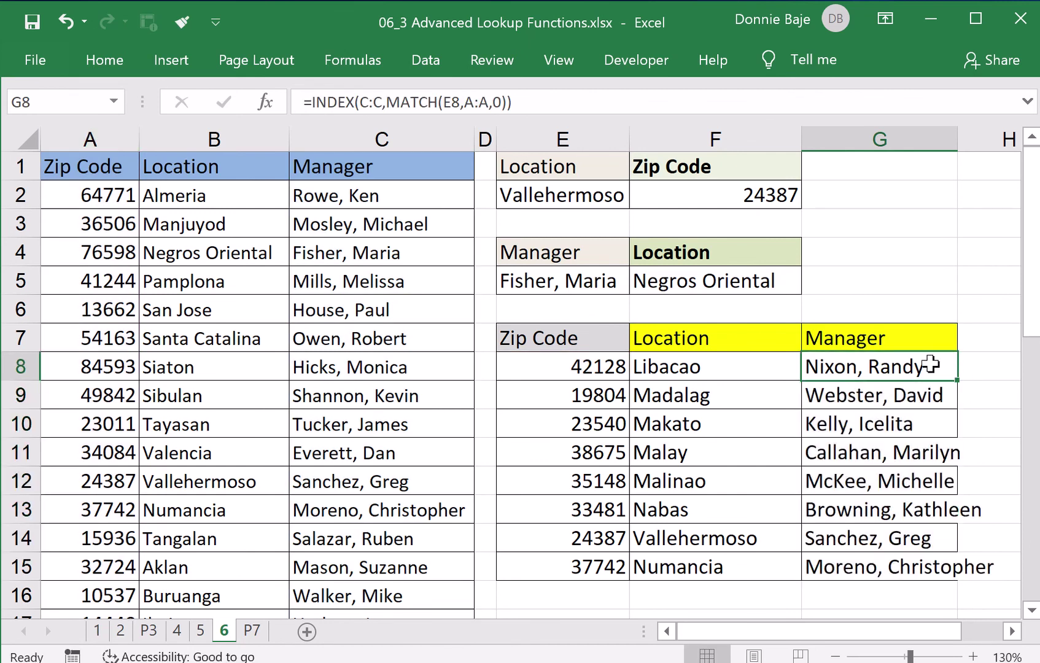
Step: Review G8's formula, highlighting its MATCH part and C:C return range without changes
double_click(932, 364)
left_click(1012, 631)
left_click(1011, 631)
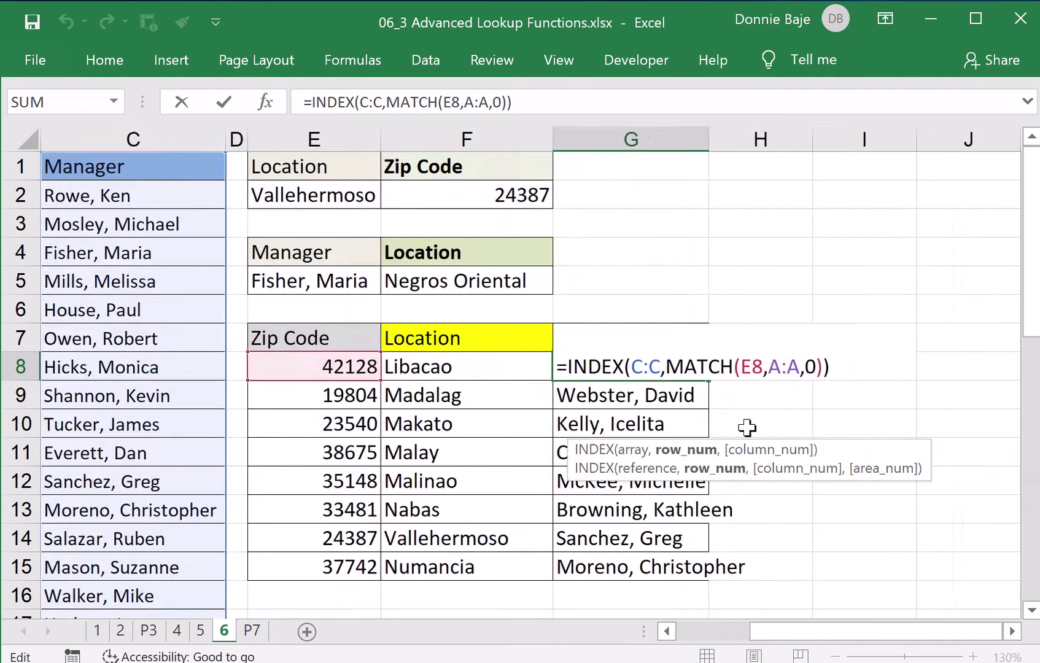
left_click_drag(666, 366, 824, 369)
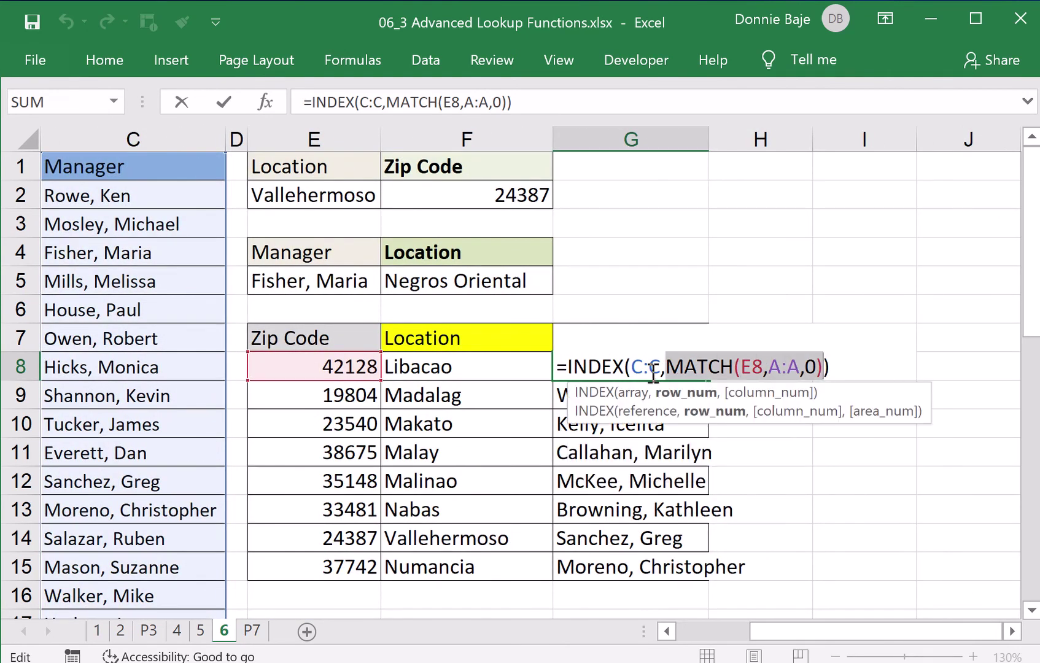
left_click_drag(632, 366, 839, 368)
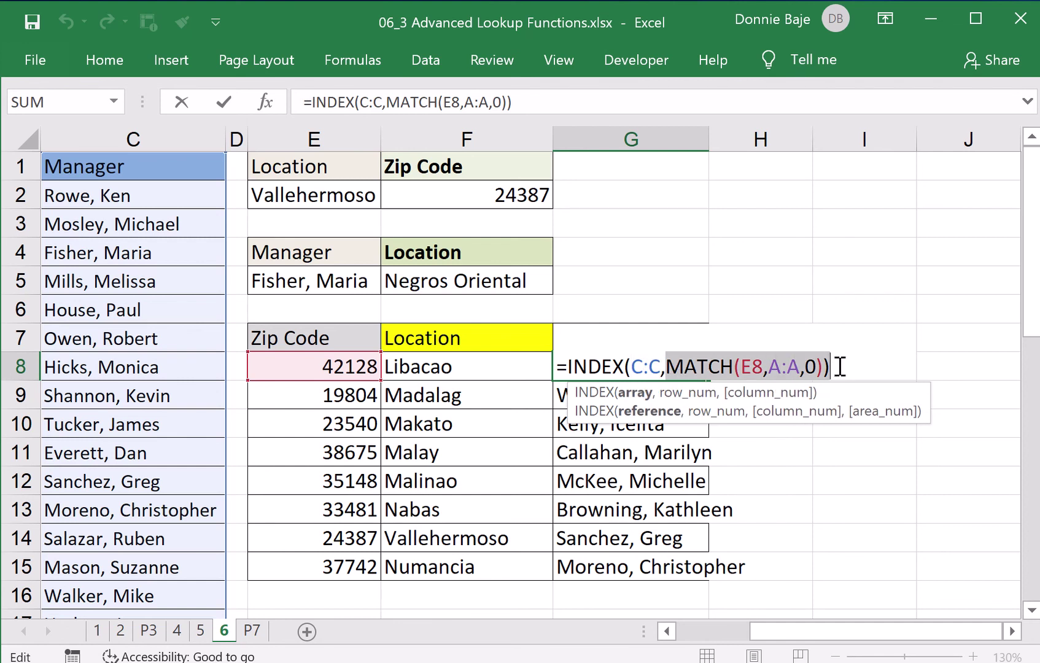
left_click(752, 367)
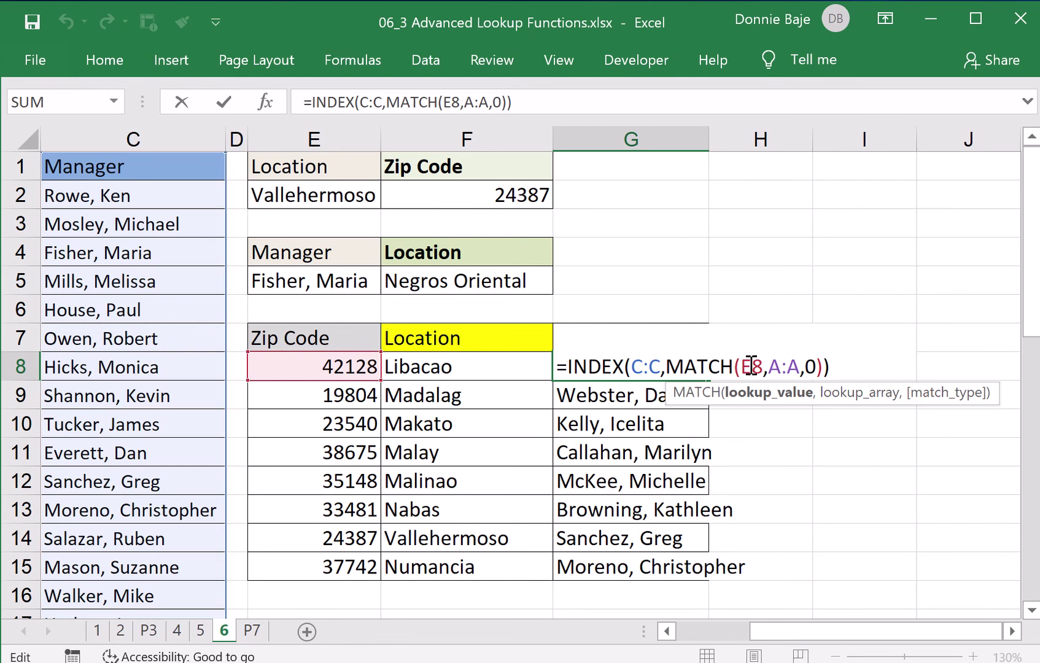
key("Return")
left_click(705, 362)
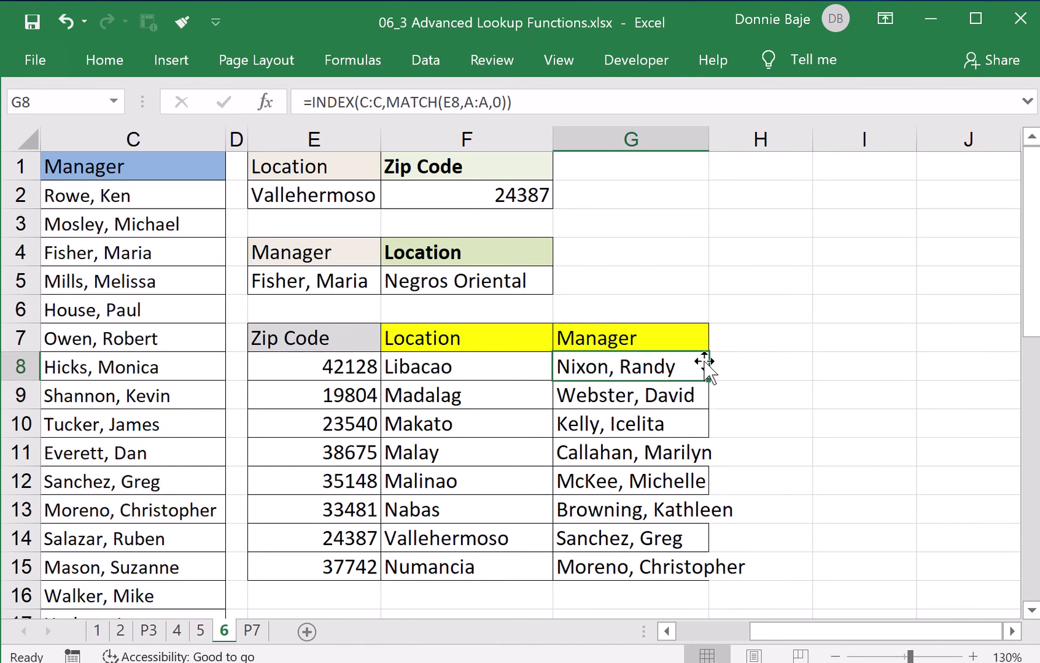
double_click(702, 366)
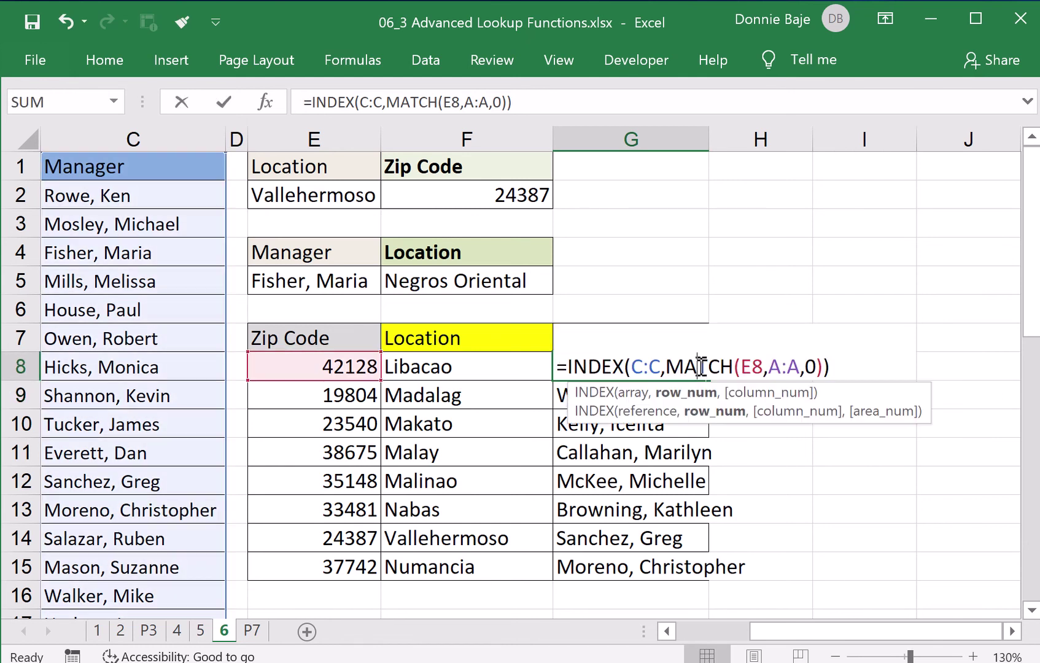